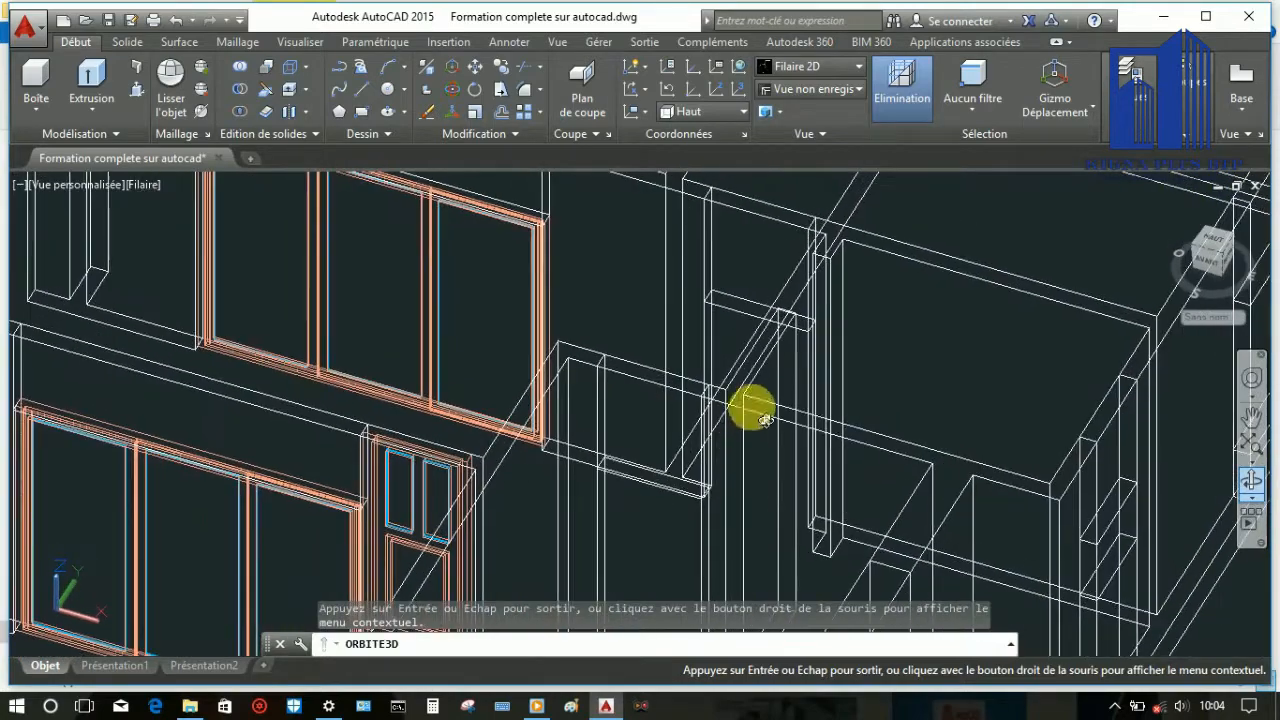
Move the selected door by its upper frame corner to the upper corner of the porch room's door opening
key("Escape")
scroll(604, 526, "up", 5)
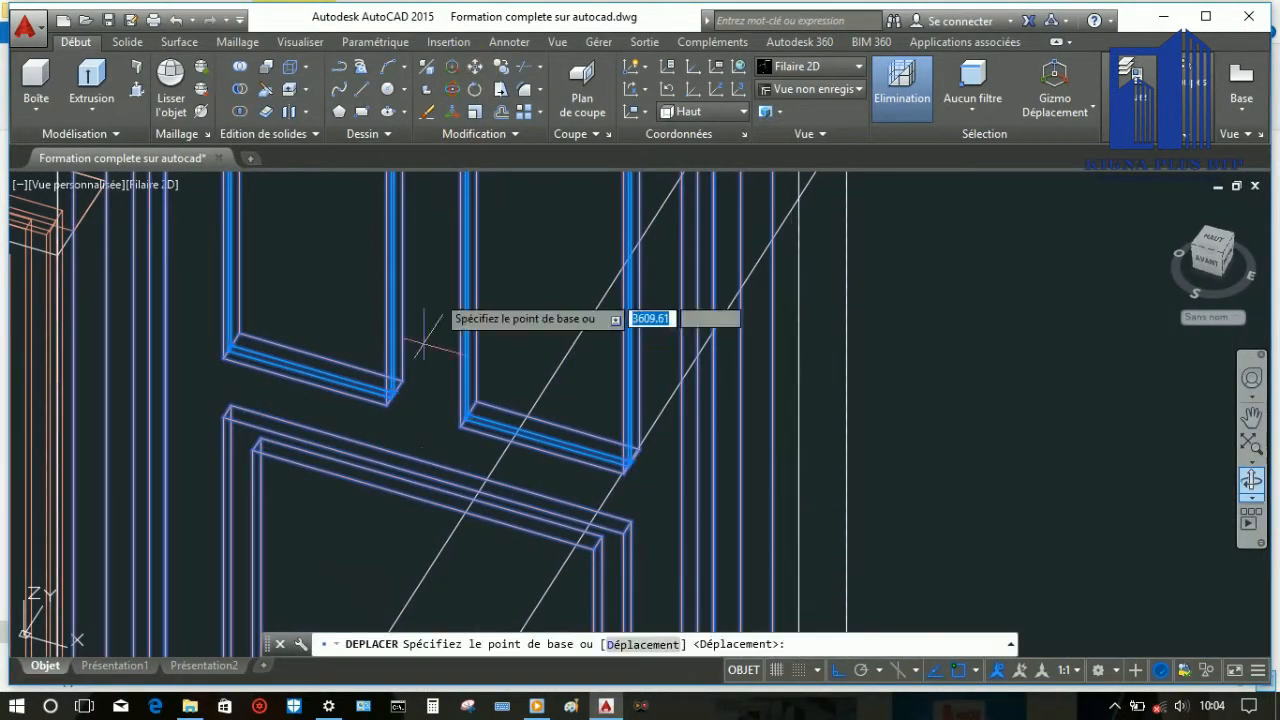
scroll(425, 340, "down", 4)
left_click(296, 203)
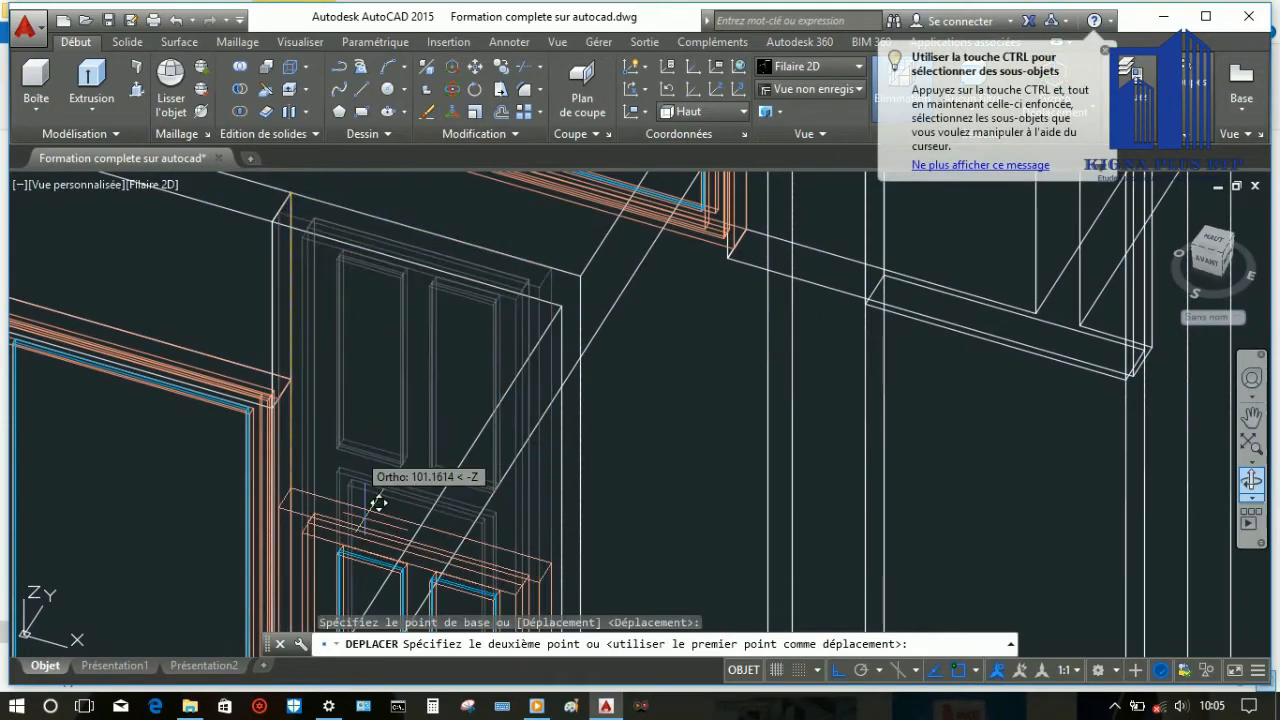
scroll(500, 500, "down", 5)
scroll(550, 420, "up", 6)
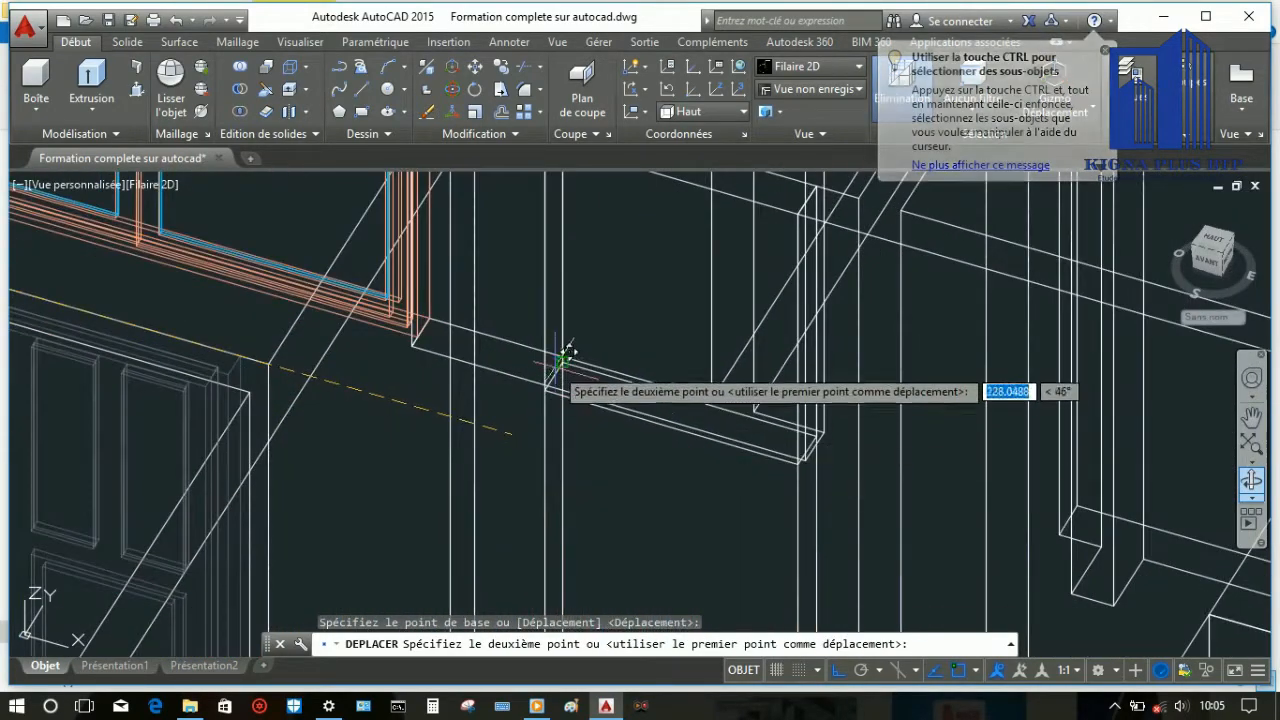
scroll(568, 350, "up", 3)
scroll(560, 355, "down", 3)
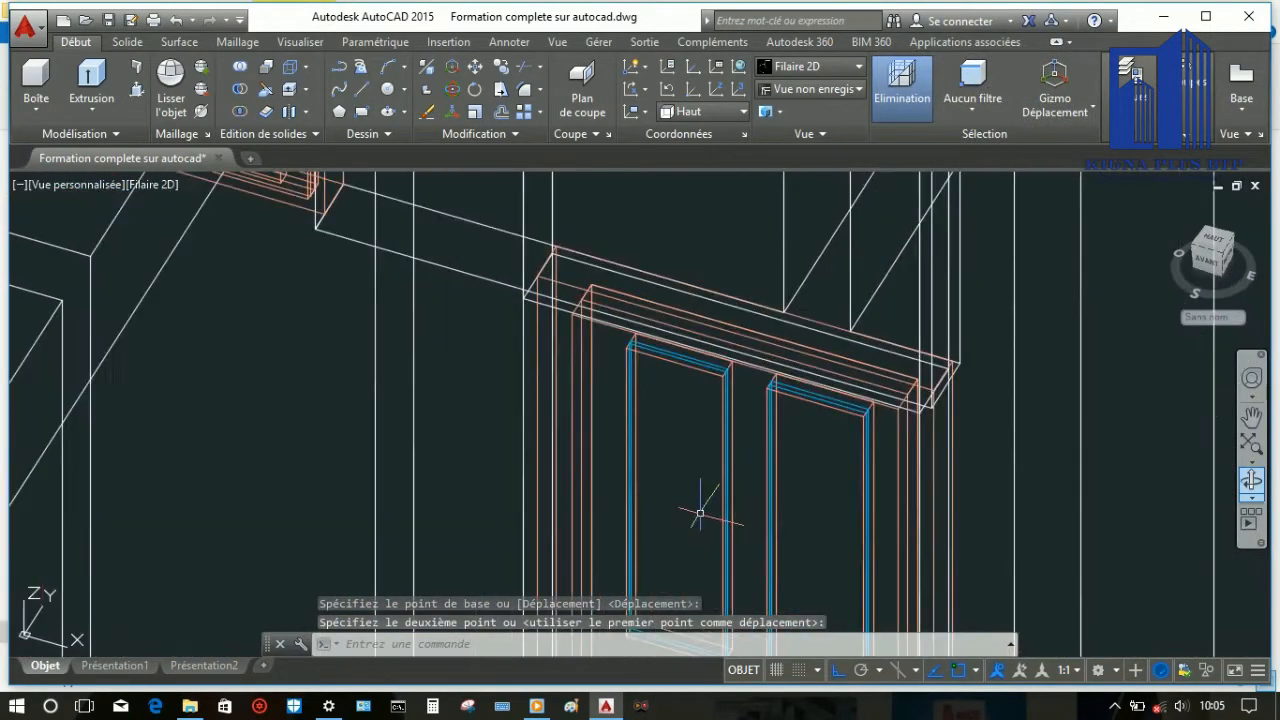
Move the porch door by its front upper frame corner onto the front upper corner of the wall opening
scroll(694, 514, "up", 1)
left_click(800, 540)
scroll(750, 517, "down", 3)
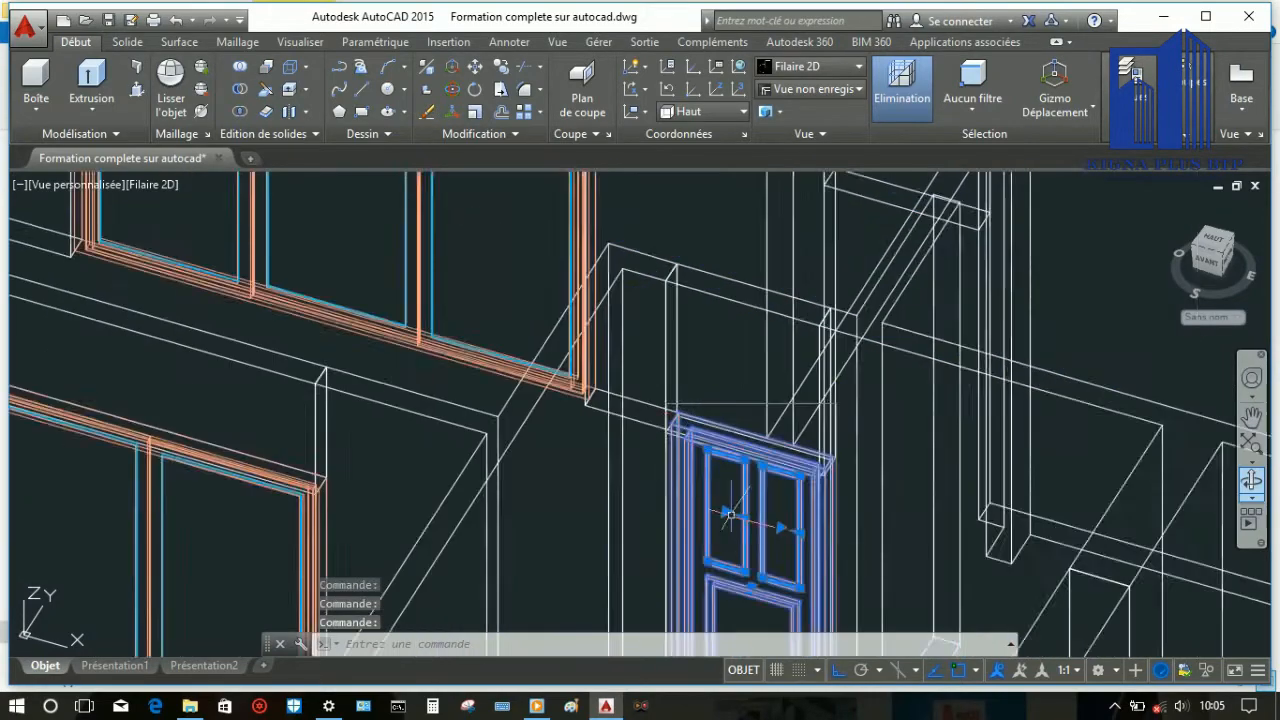
scroll(701, 483, "up", 5)
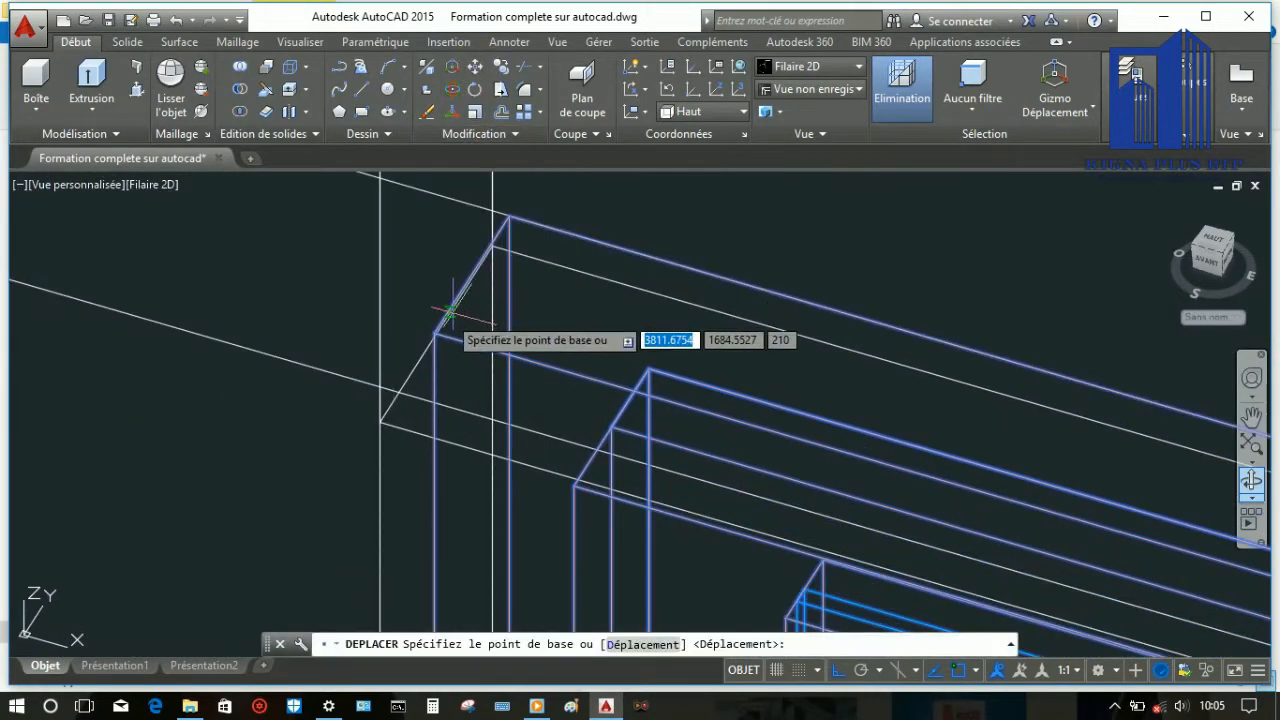
scroll(439, 336, "up", 3)
left_click(420, 323)
scroll(420, 323, "down", 2)
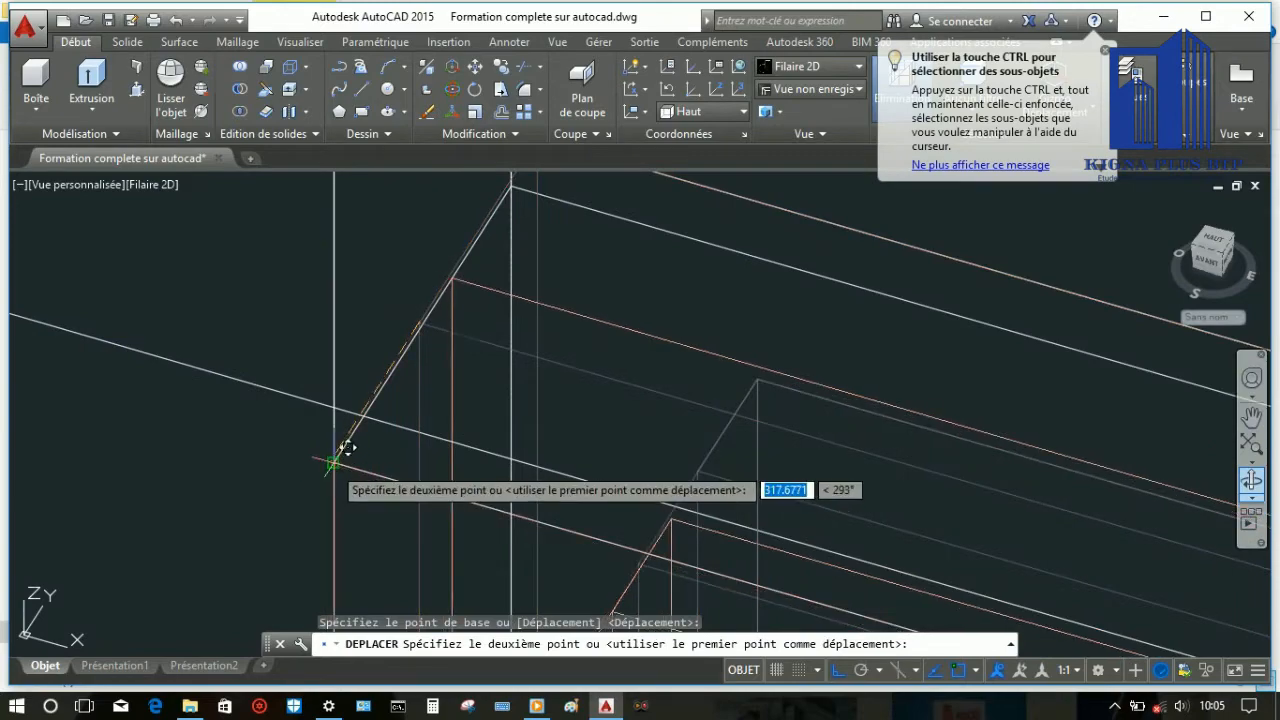
left_click(347, 449)
scroll(347, 449, "down", 4)
scroll(450, 320, "up", 1)
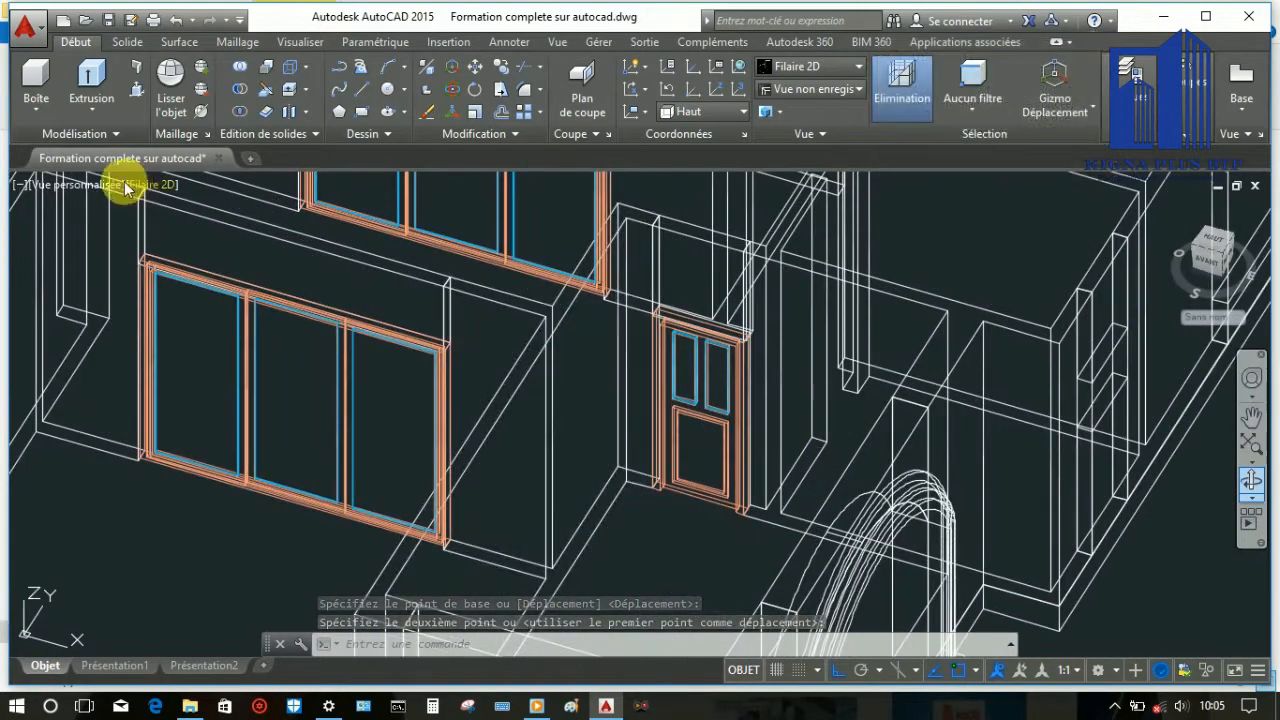
Apply the Ombré visual style and orbit around the house to check the installed porch door from both sides
left_click(135, 185)
left_click(180, 315)
left_click(1251, 482)
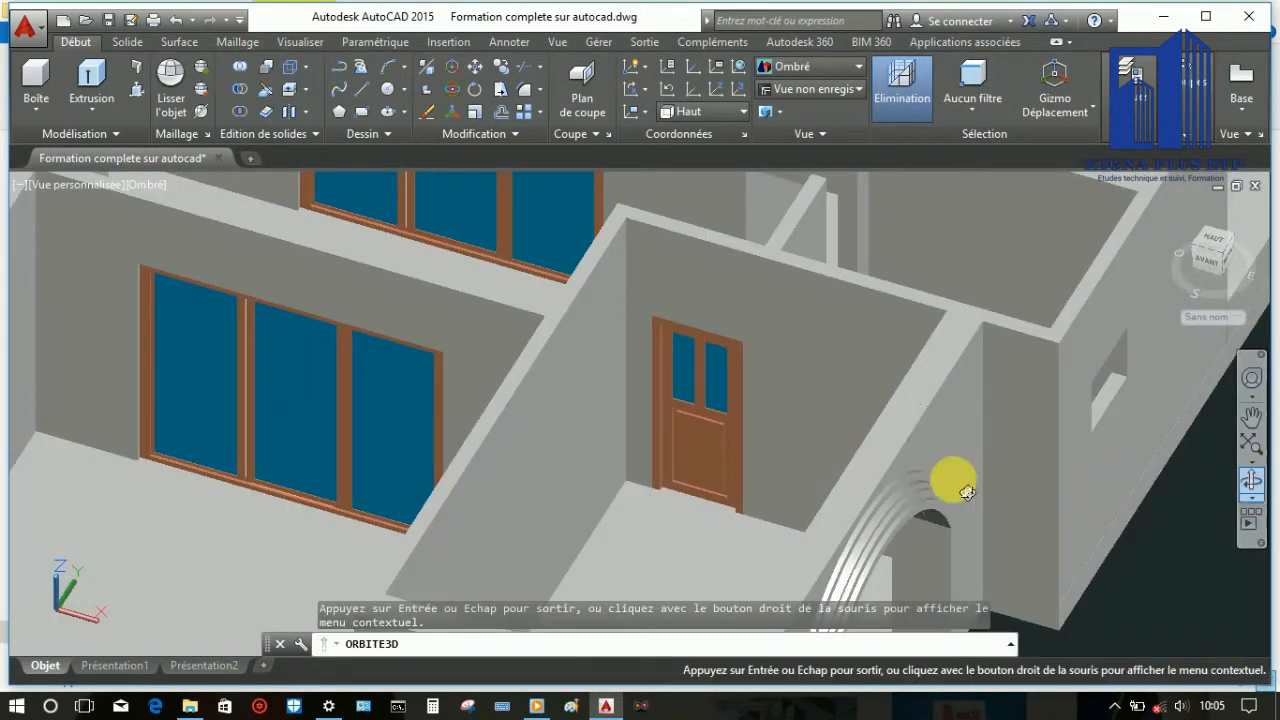
mouse_move(966, 491)
left_mouse_down()
mouse_move(860, 517)
mouse_move(777, 494)
mouse_move(817, 460)
mouse_move(990, 513)
mouse_move(930, 560)
mouse_move(457, 586)
mouse_move(614, 451)
mouse_move(709, 505)
left_mouse_up()
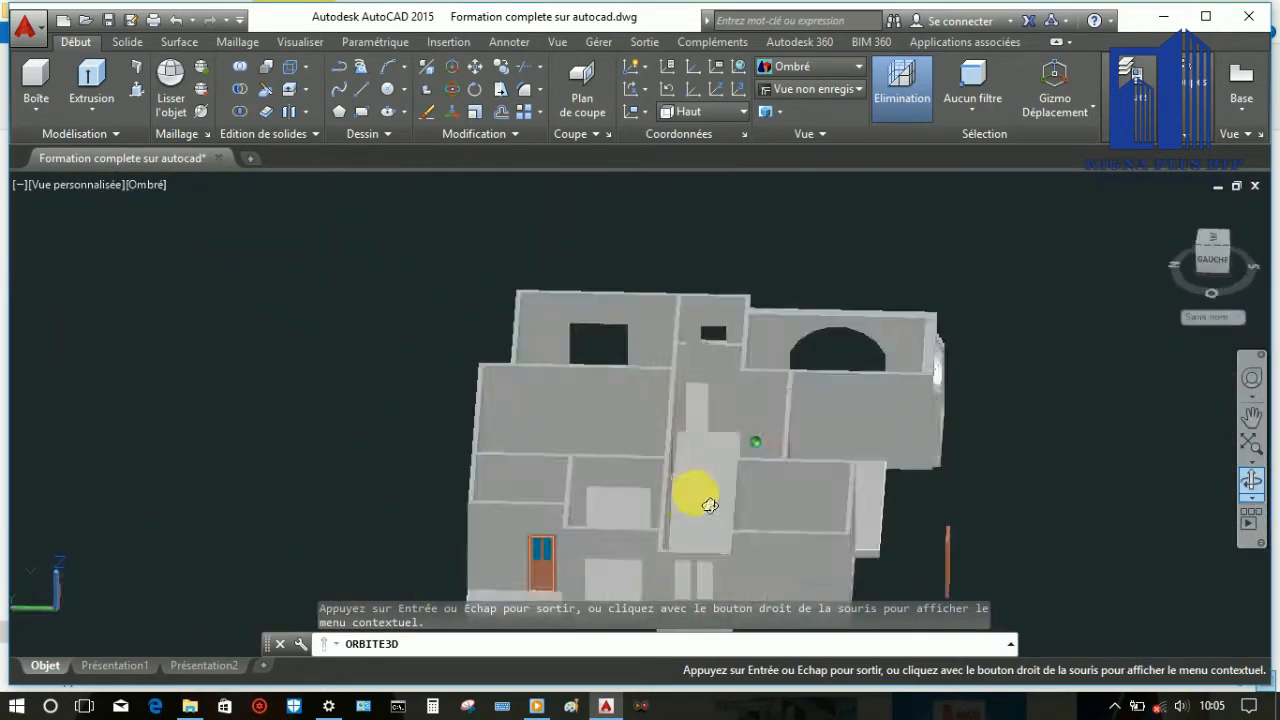
middle_click_drag(688, 598, 640, 526)
scroll(612, 468, "up", 8)
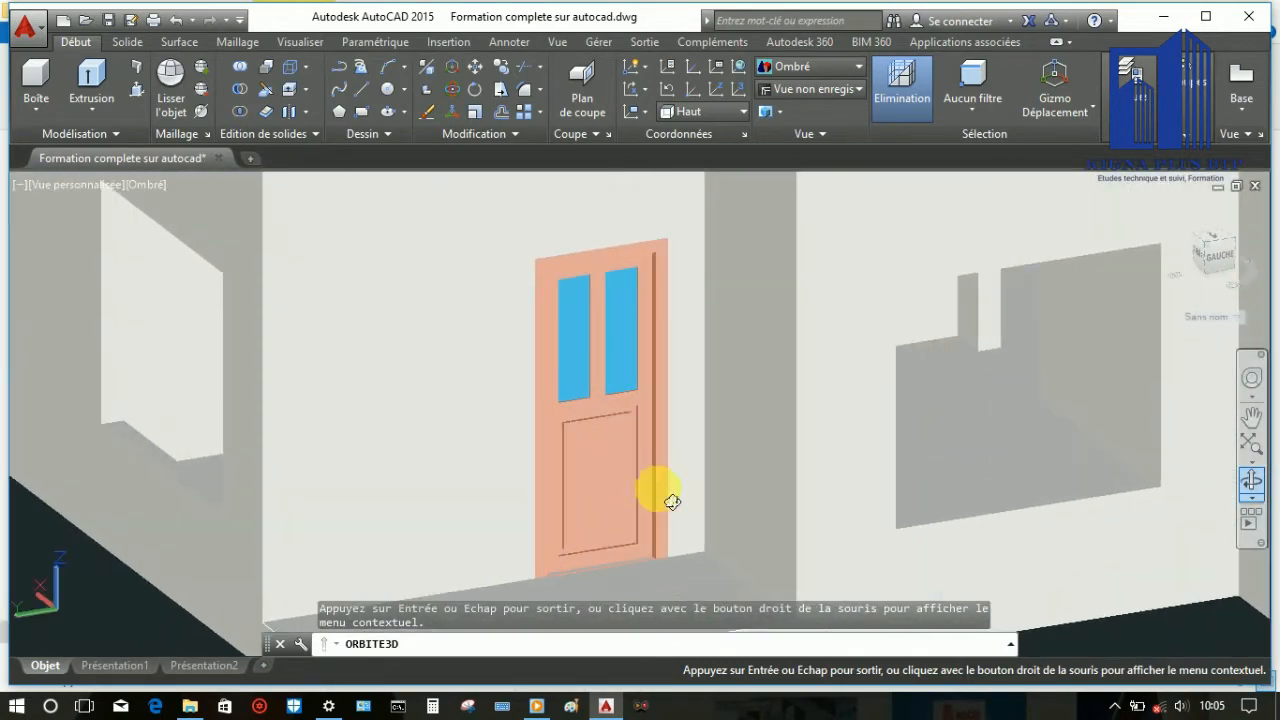
scroll(671, 503, "down", 2)
mouse_move(684, 524)
left_mouse_down()
mouse_move(349, 509)
mouse_move(743, 534)
mouse_move(720, 560)
mouse_move(735, 562)
left_mouse_up()
scroll(728, 545, "down", 3)
key("Escape")
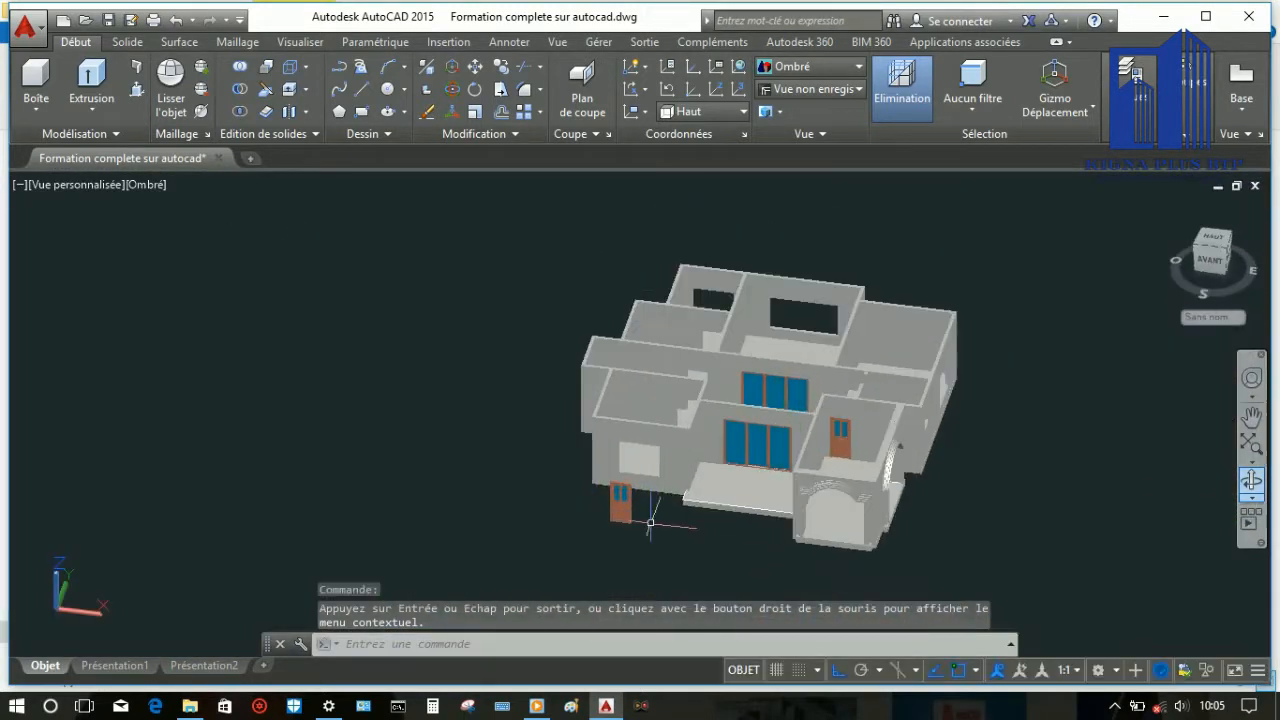
Copy the spare door standing in front of the house by its upper corner into the corridor's door opening
left_click(1250, 483)
left_click_drag(940, 492, 920, 492)
scroll(613, 545, "up", 5)
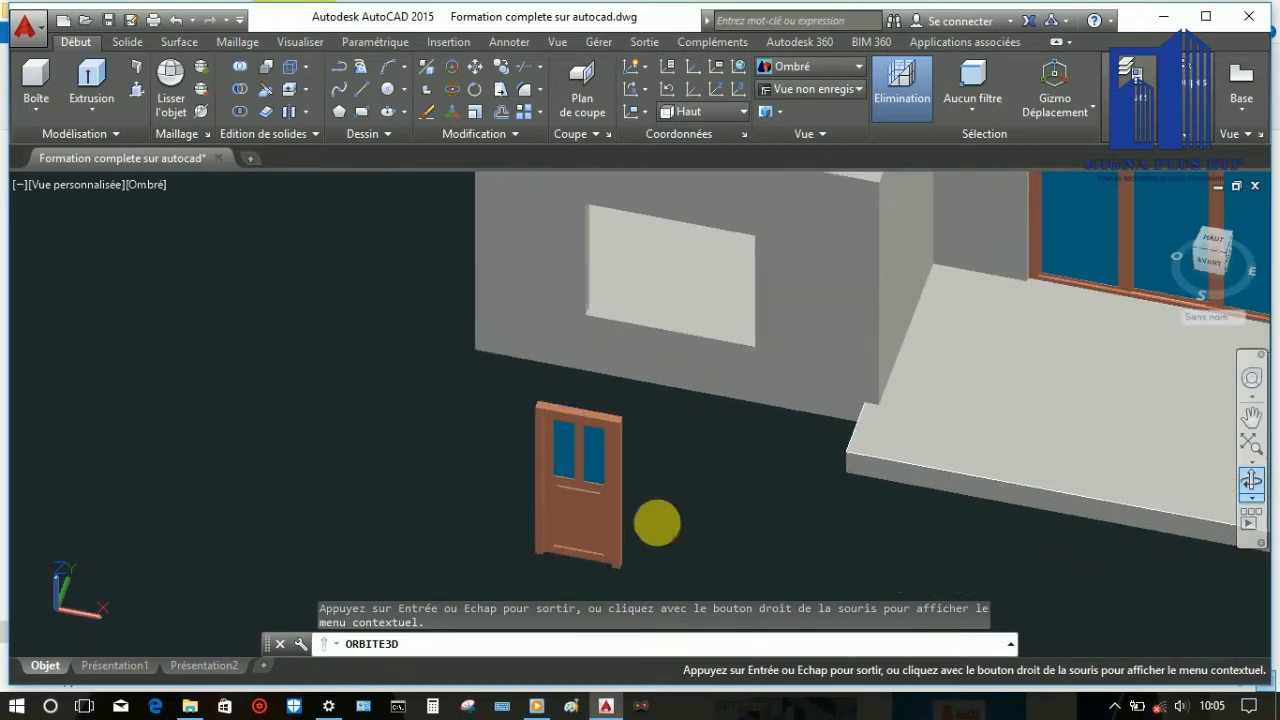
key("Escape")
scroll(656, 518, "down", 4)
left_click(650, 541)
left_click(609, 480)
scroll(650, 495, "up", 3)
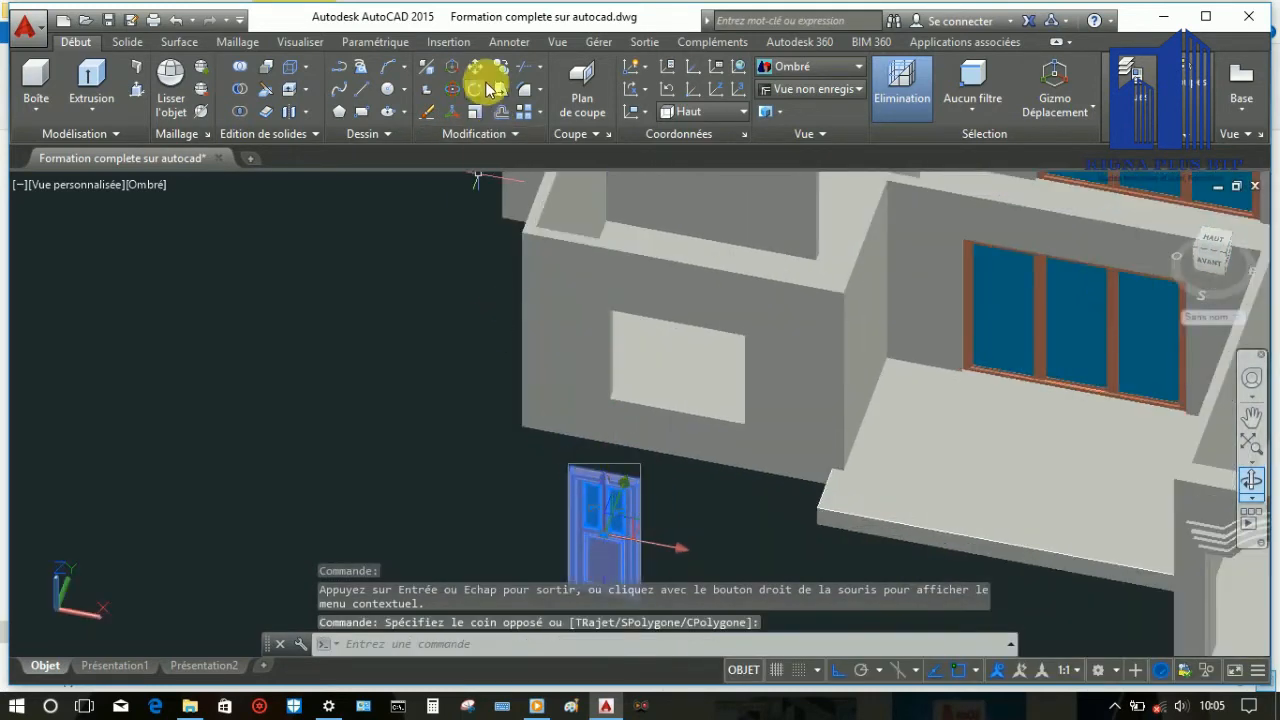
scroll(576, 427, "up", 6)
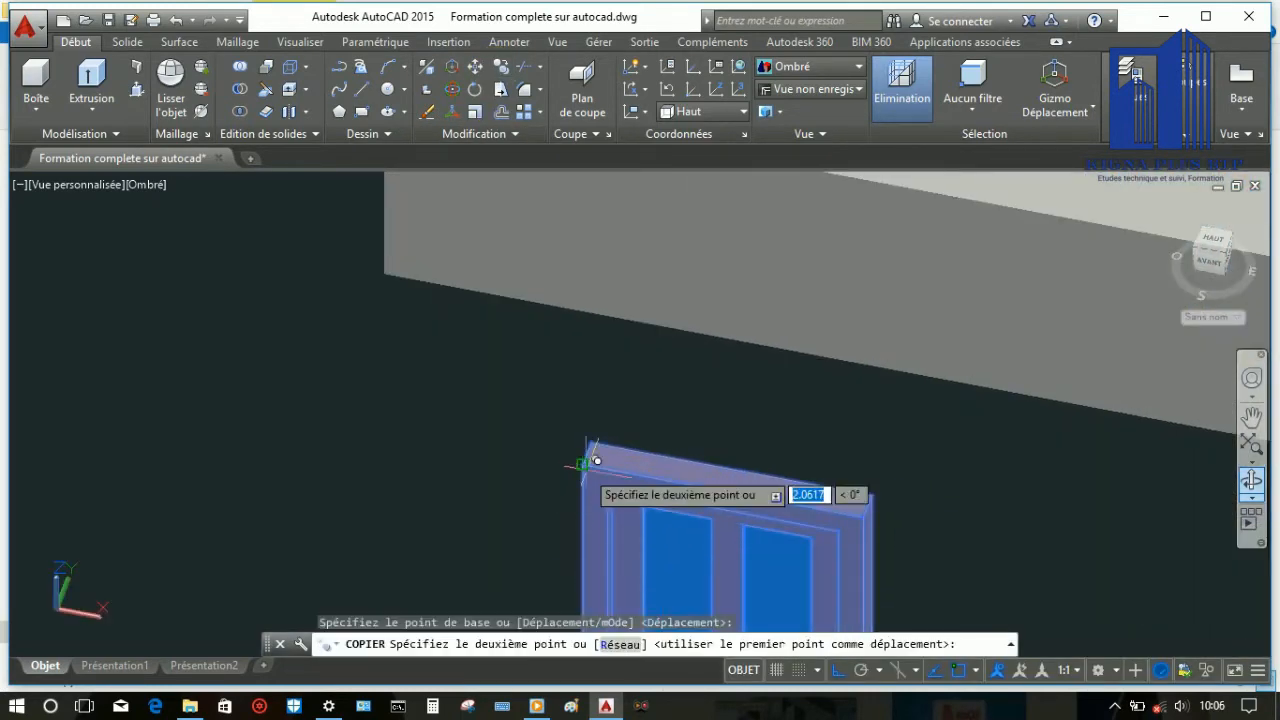
scroll(597, 461, "down", 6)
scroll(620, 390, "up", 8)
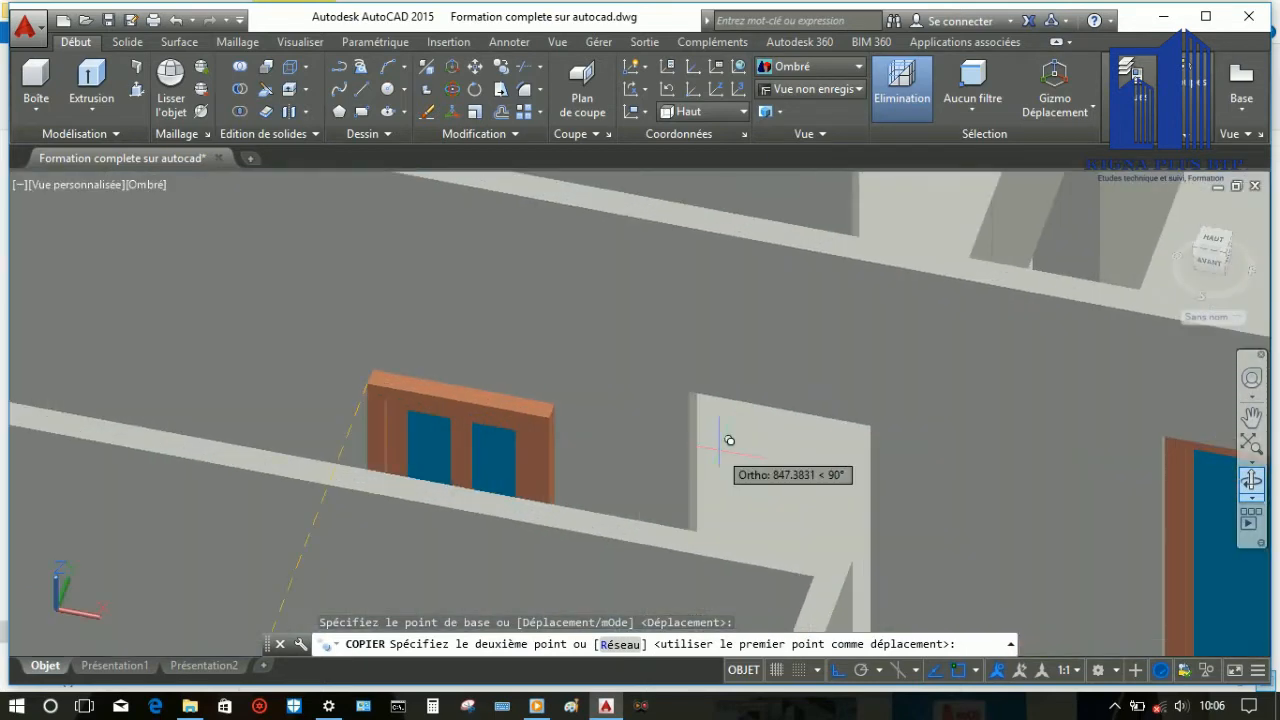
scroll(719, 449, "up", 4)
left_click(664, 332)
scroll(790, 492, "down", 5)
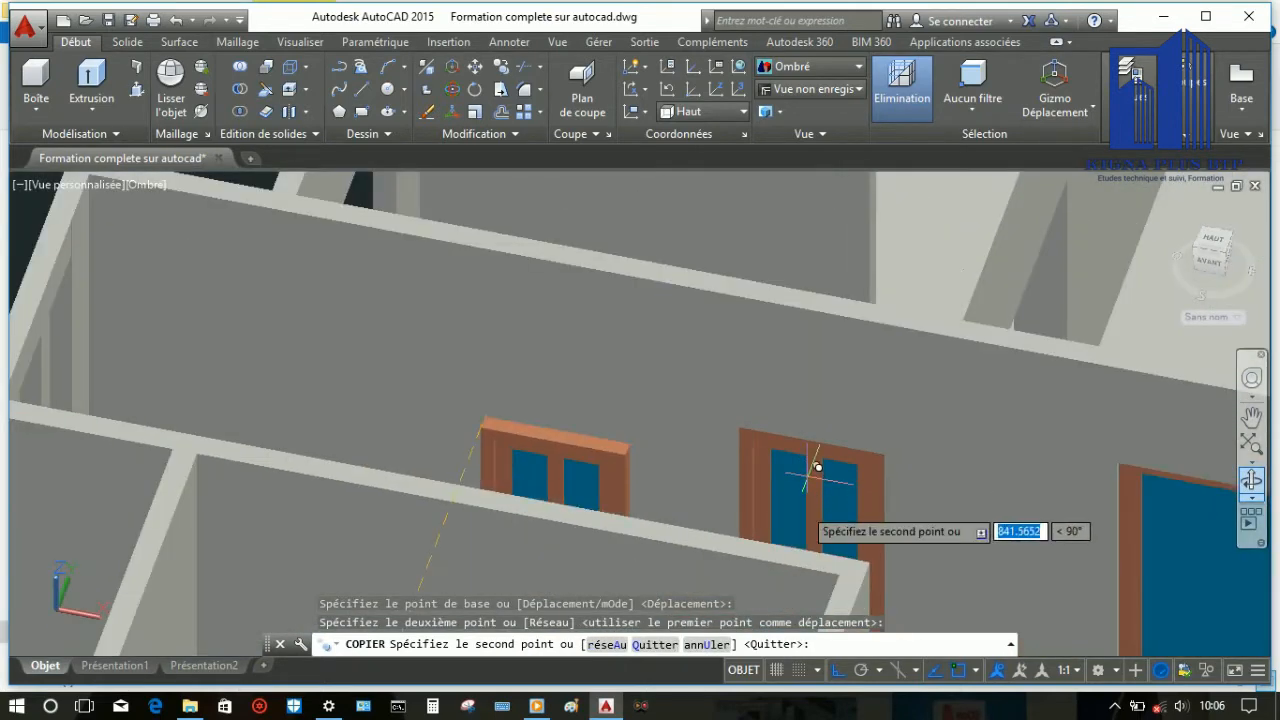
Place a second copy of the door at the upper corner of the opening in the room behind the corridor
scroll(817, 467, "down", 5)
scroll(834, 429, "up", 6)
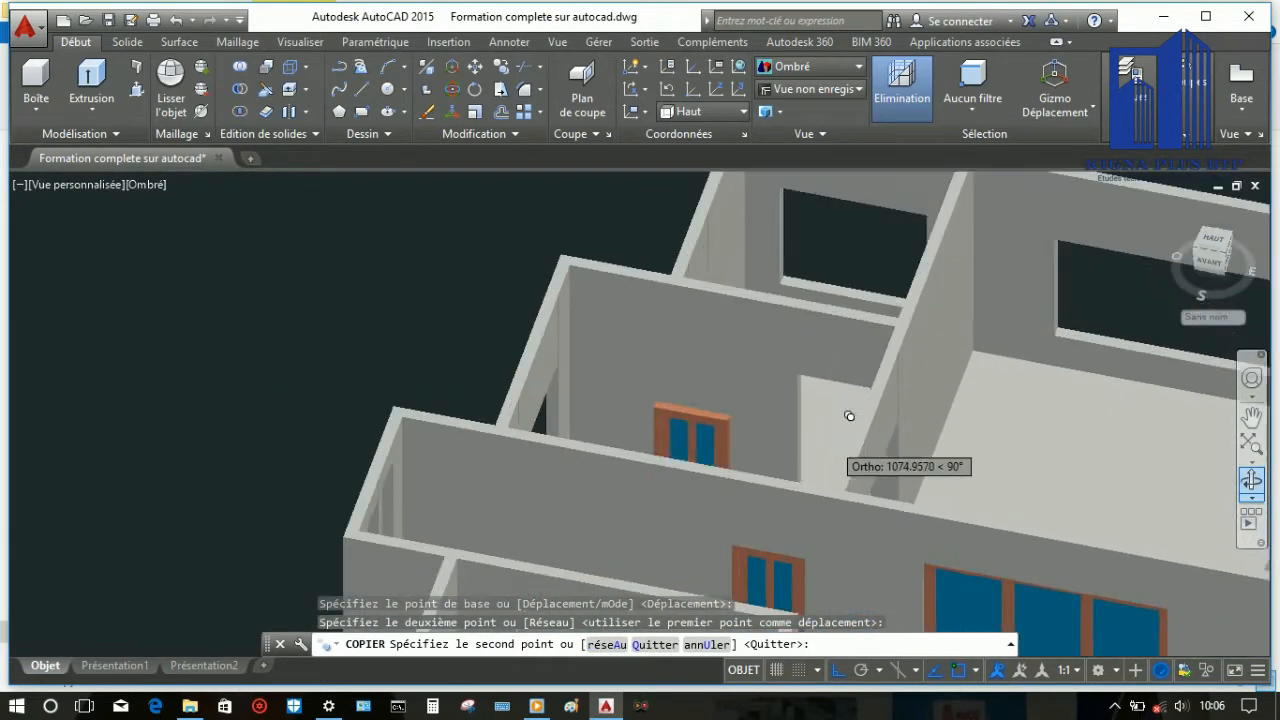
scroll(849, 400, "up", 5)
scroll(714, 357, "up", 3)
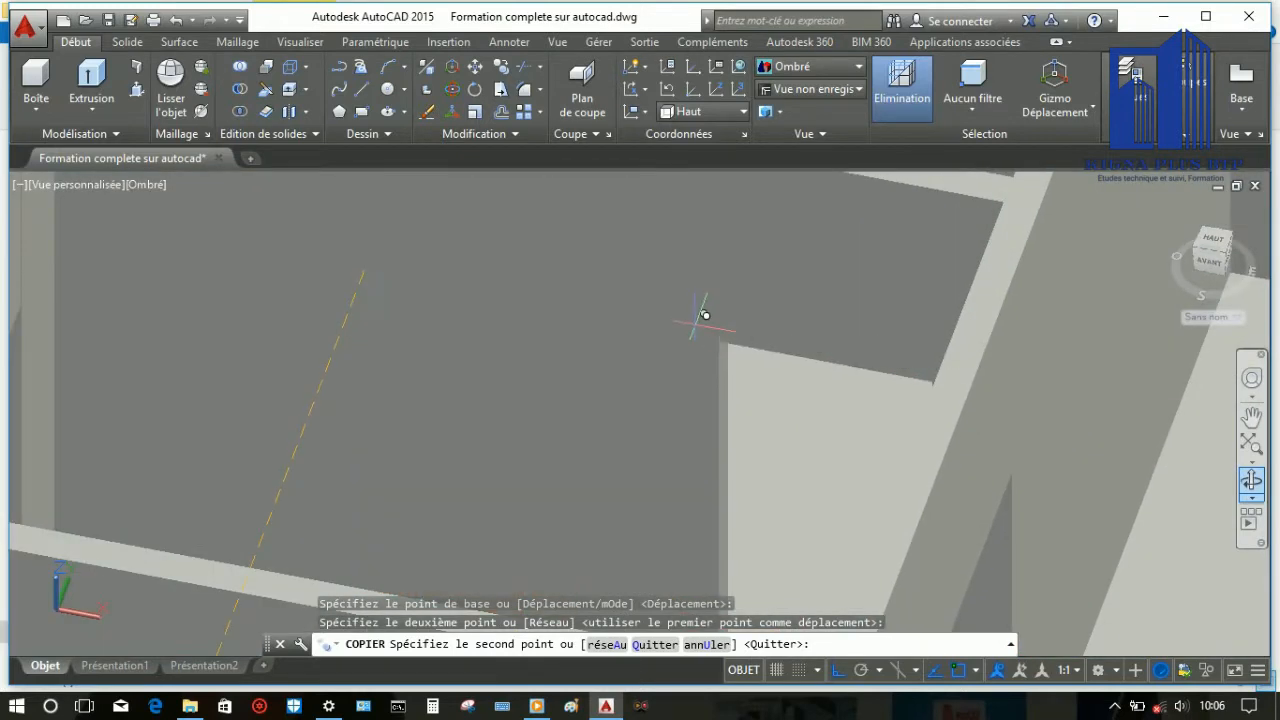
scroll(718, 332, "down", 3)
scroll(730, 350, "up", 4)
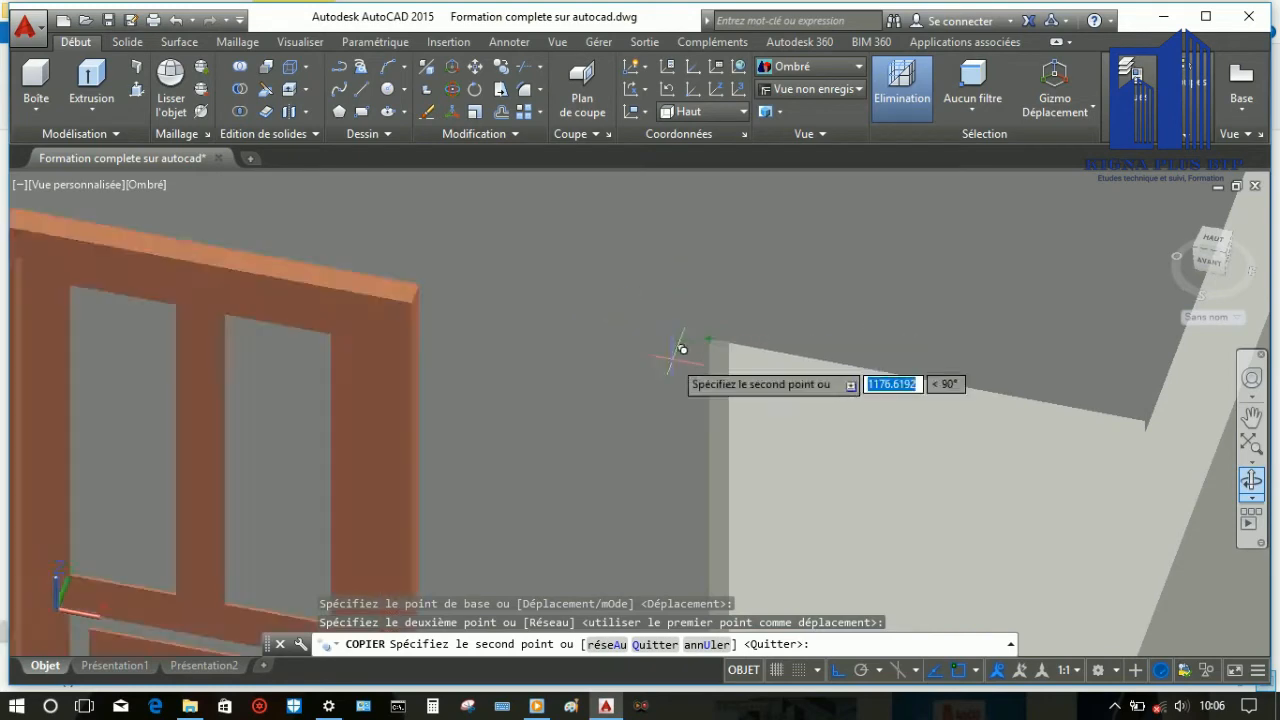
left_click(709, 334)
right_click(719, 349)
left_click(756, 352)
Erase the door copy placed in the corridor opening
scroll(719, 349, "down", 4)
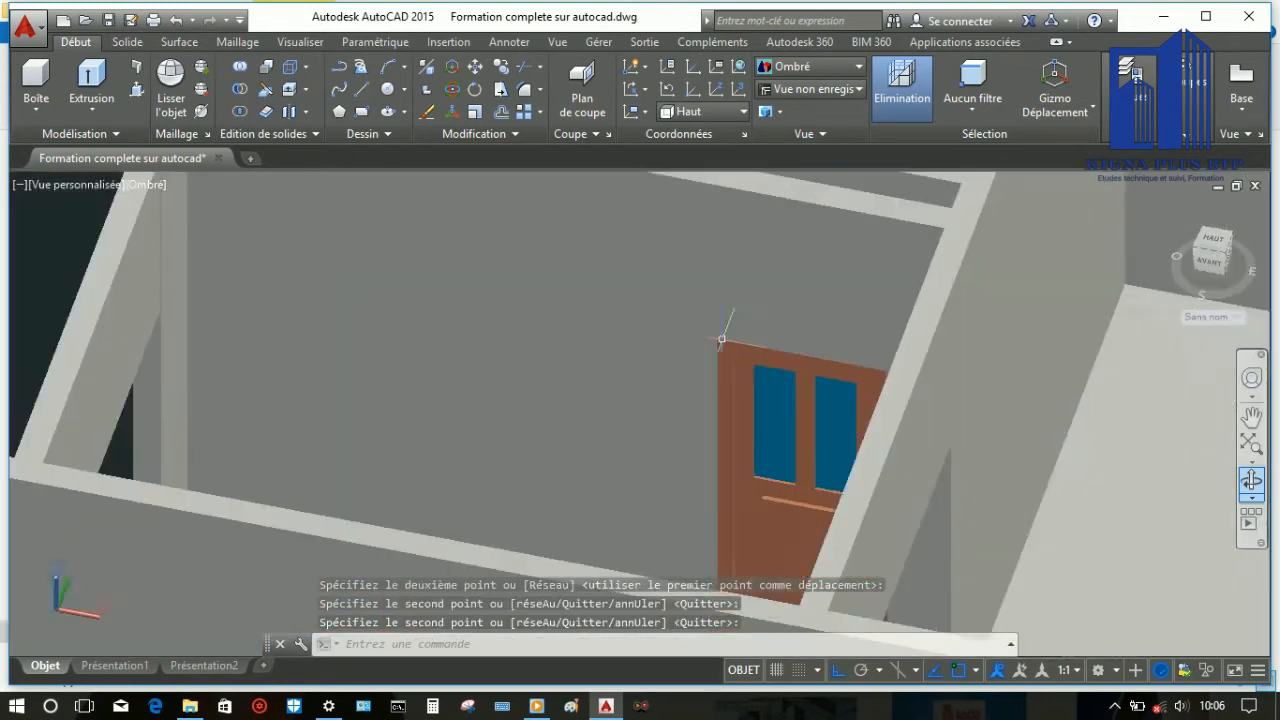
scroll(703, 453, "up", 5)
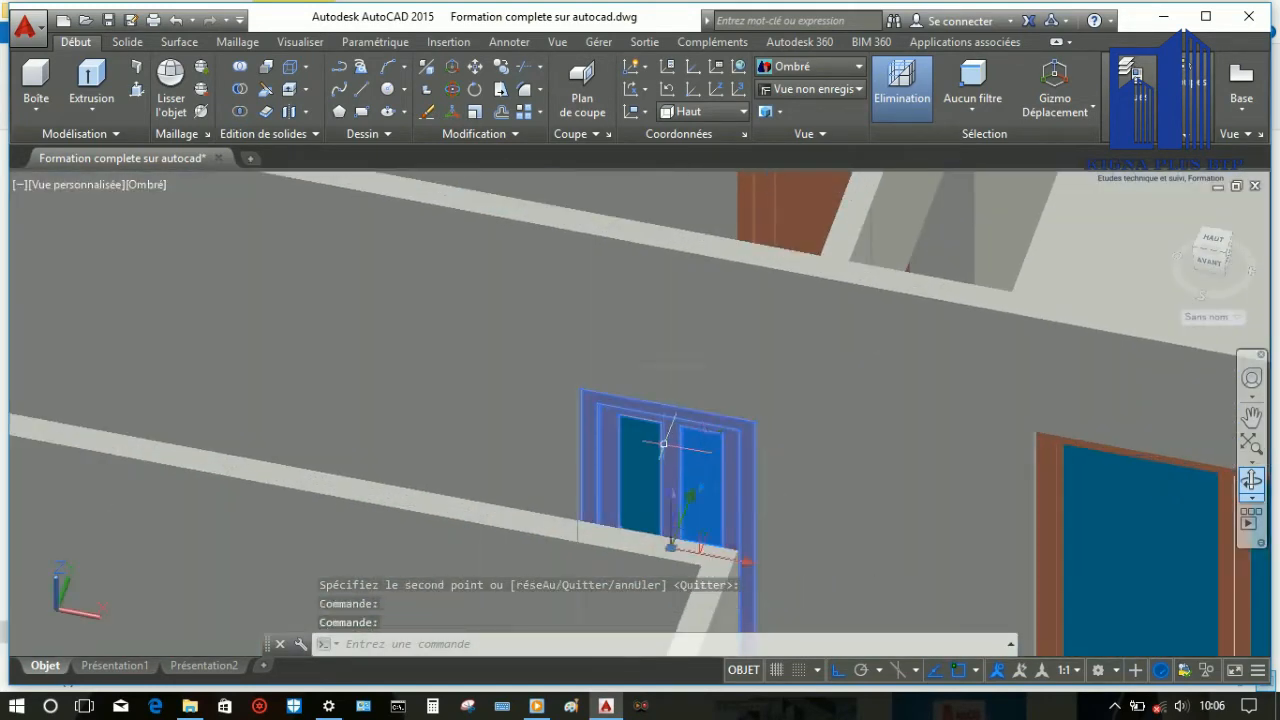
left_click(425, 115)
scroll(654, 457, "down", 4)
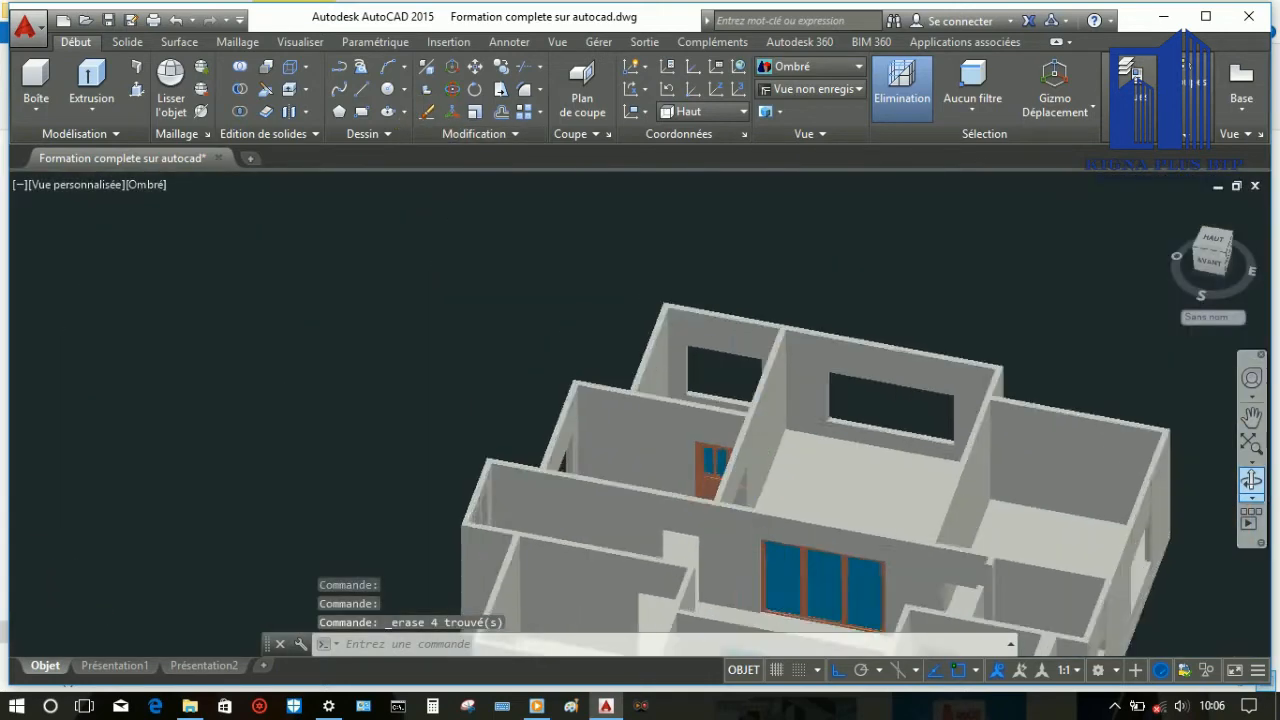
Assign the glass panes of the copied door in the room behind the corridor to the Porte layer
scroll(703, 443, "up", 3)
left_click(1130, 95)
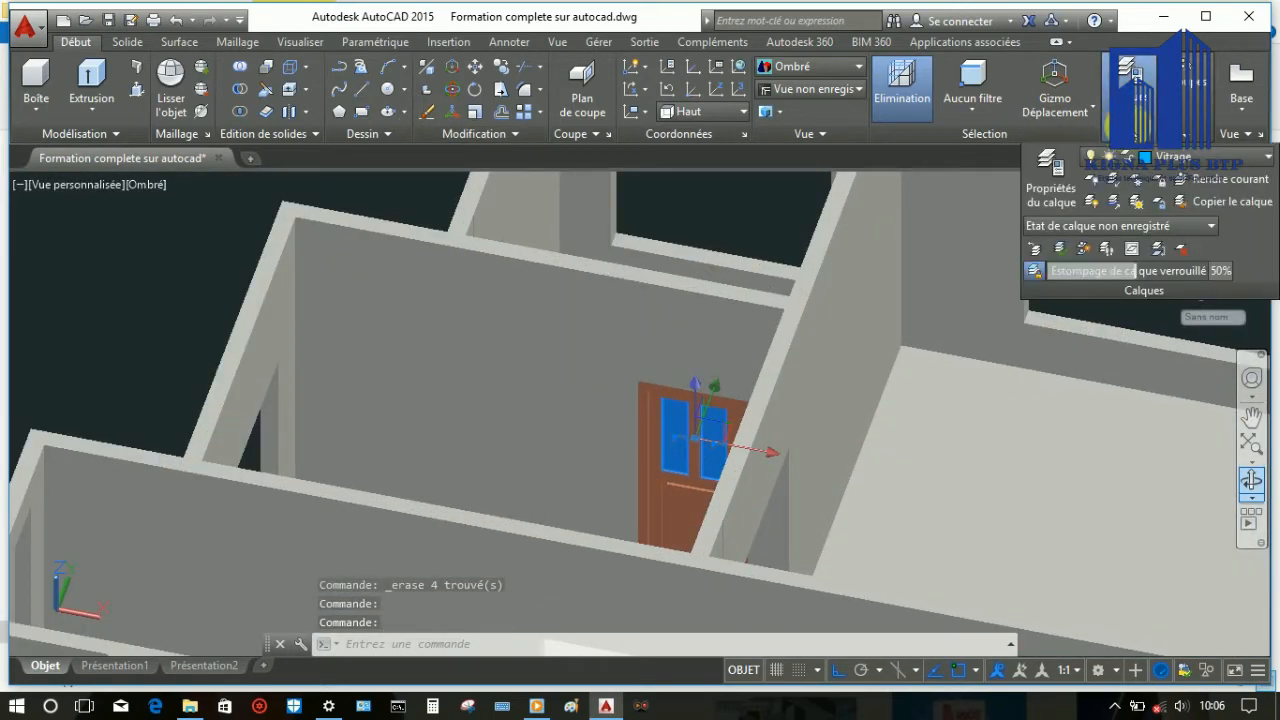
left_click(1170, 157)
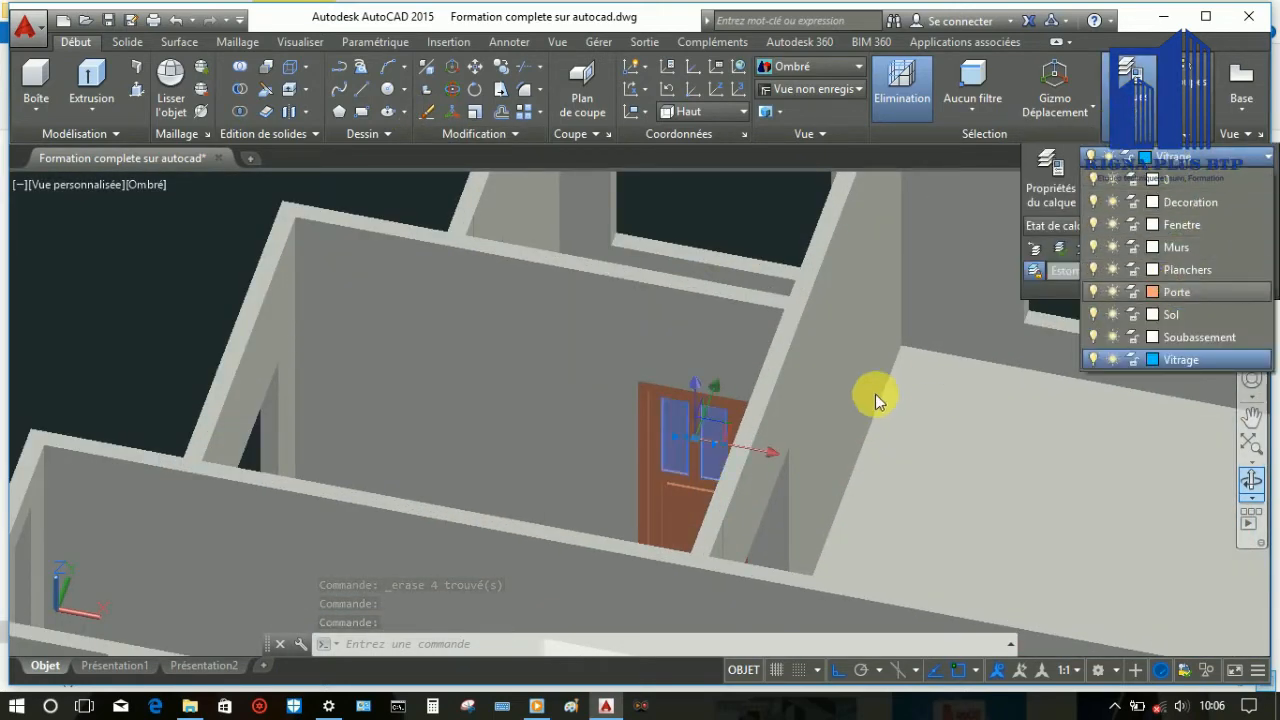
key("Escape")
scroll(580, 565, "down", 5)
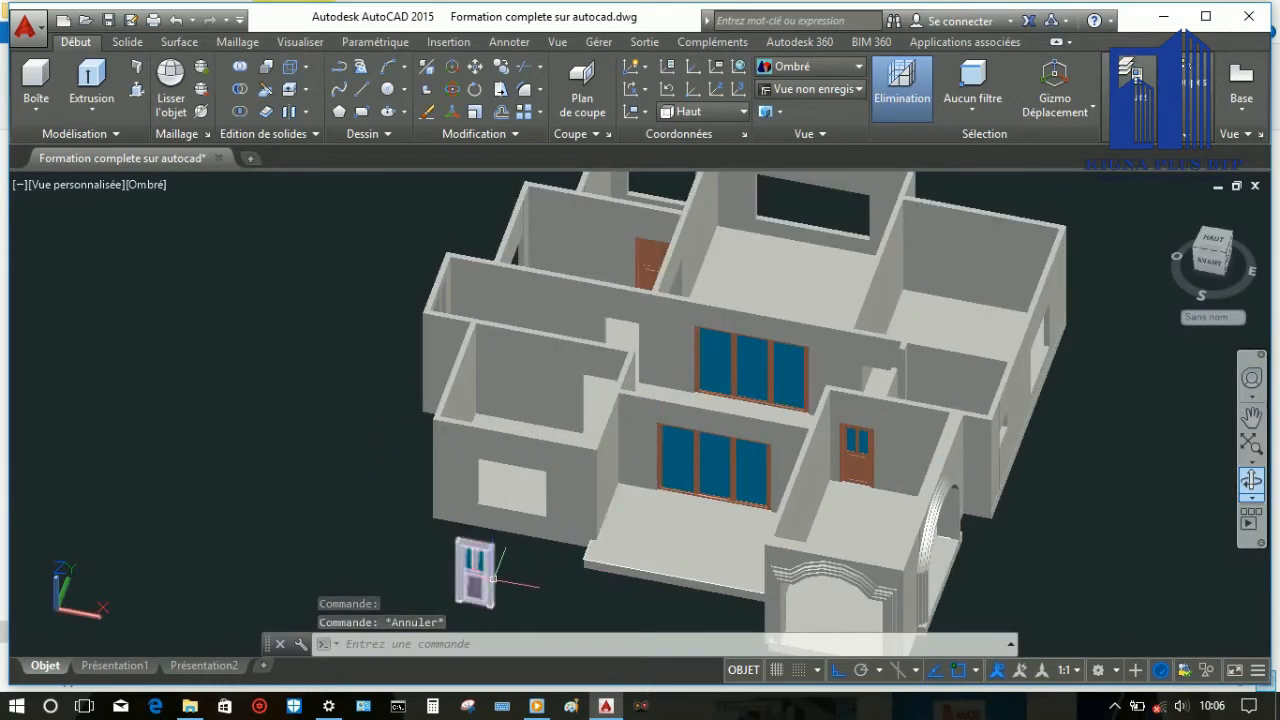
left_click(478, 583)
scroll(478, 585, "up", 4)
scroll(520, 537, "down", 5)
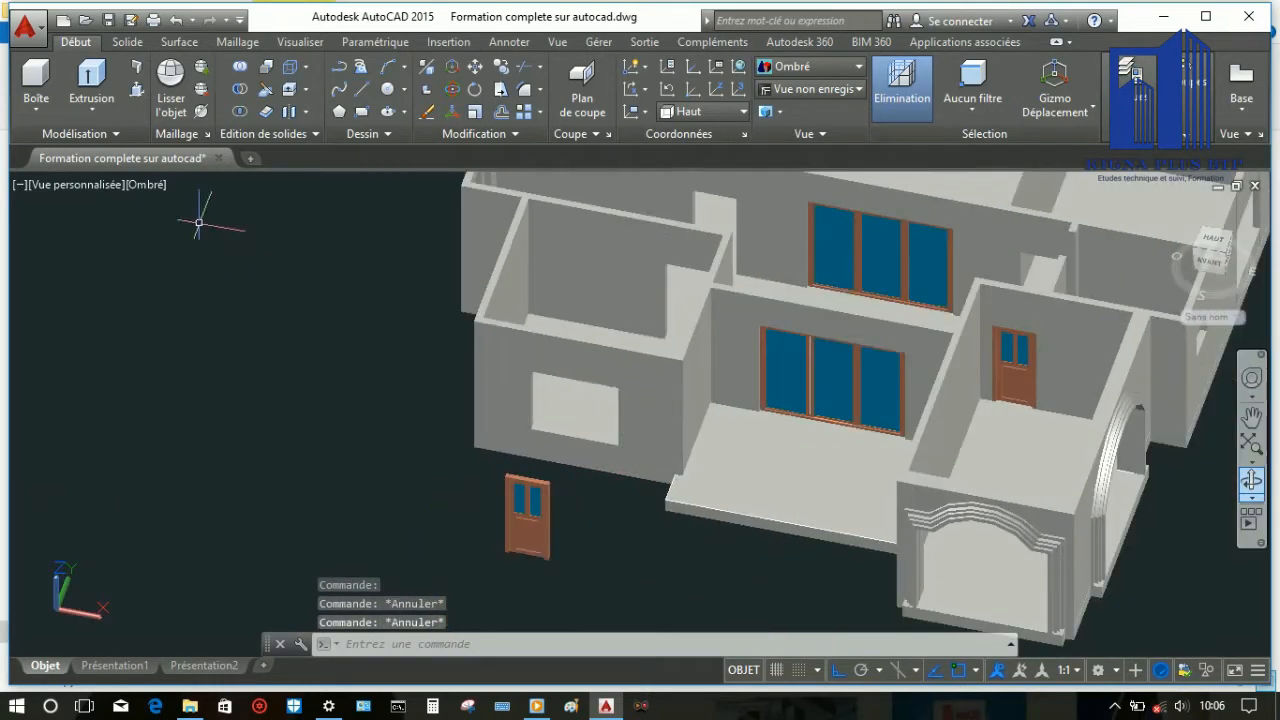
Switch the viewport to the Haut view with the Filaire 2D visual style, framing the spare door
left_click(100, 186)
left_click(110, 233)
scroll(394, 228, "down", 4)
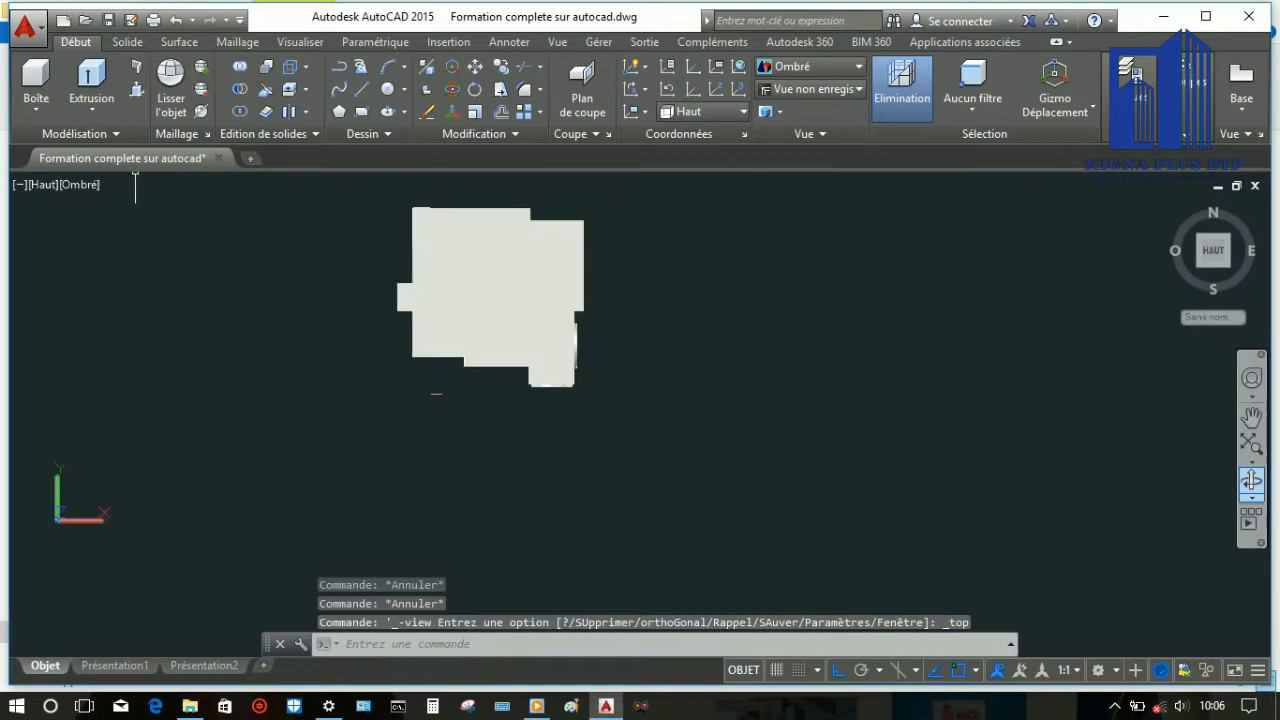
left_click(88, 185)
left_click(114, 230)
scroll(487, 398, "up", 5)
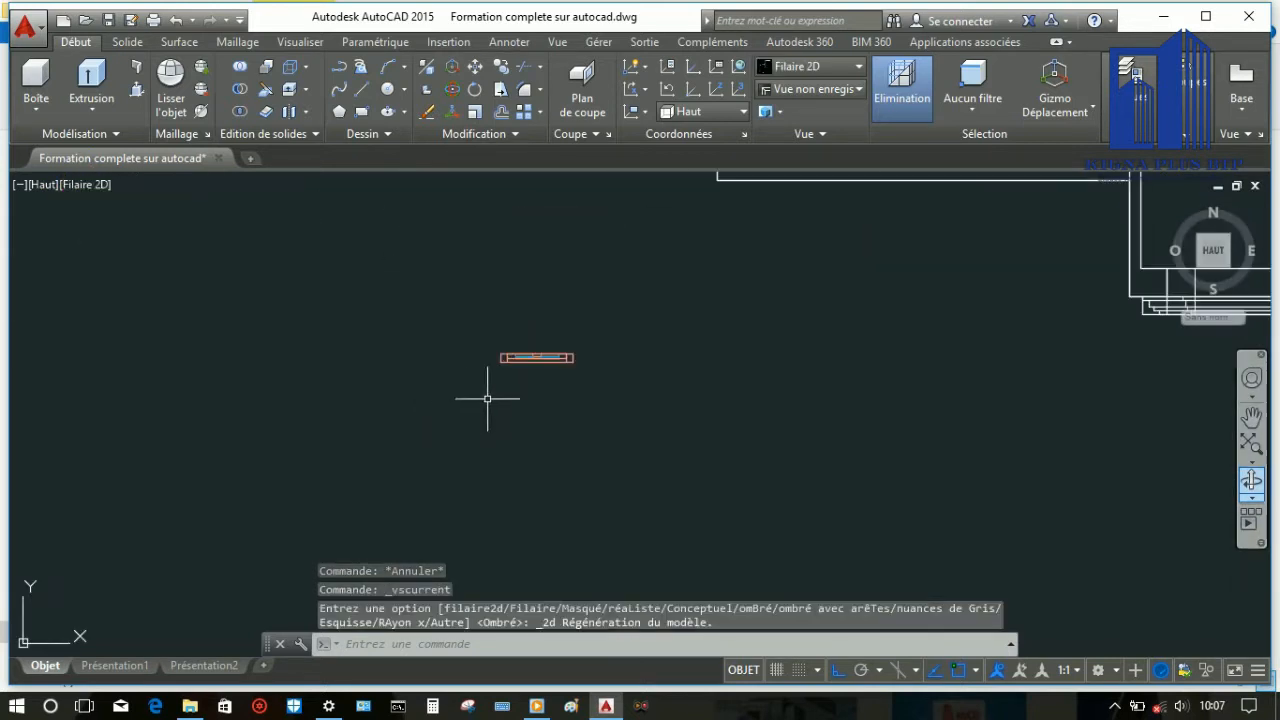
Rotate the spare door 180° in plan about the midpoint of its long outer edge
left_click(376, 345)
scroll(440, 377, "up", 6)
scroll(397, 308, "down", 2)
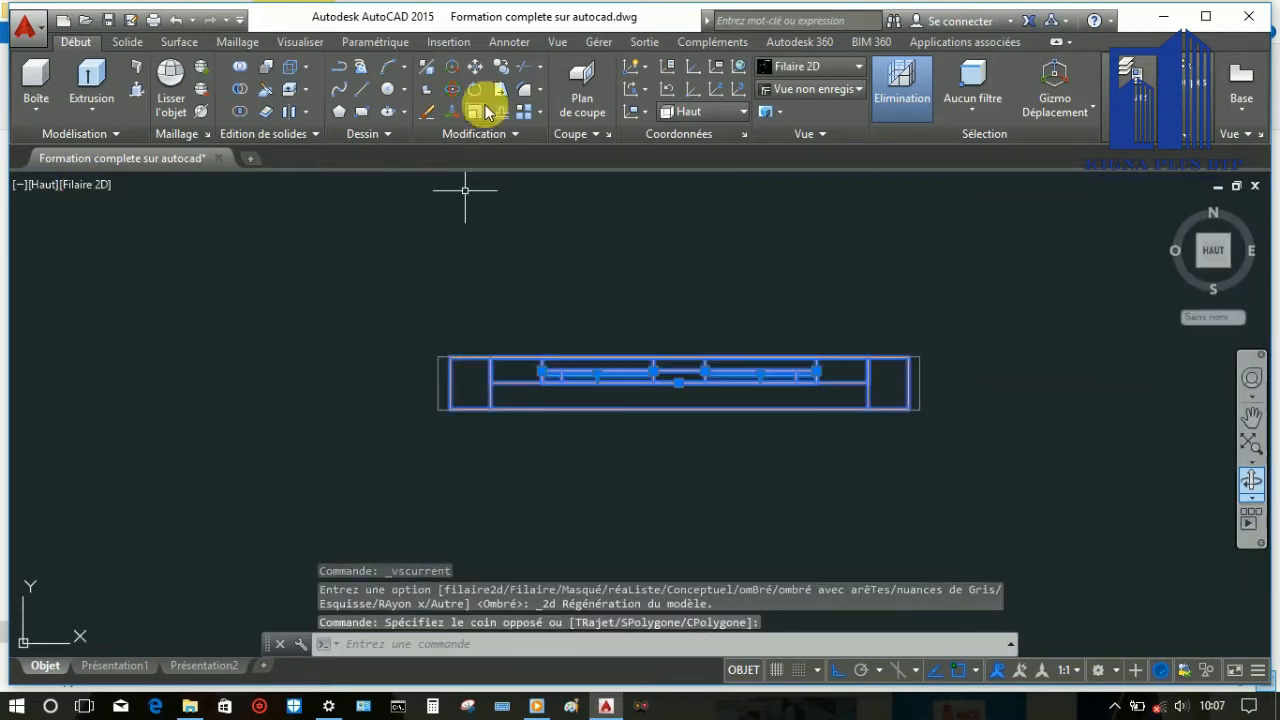
left_click(477, 90)
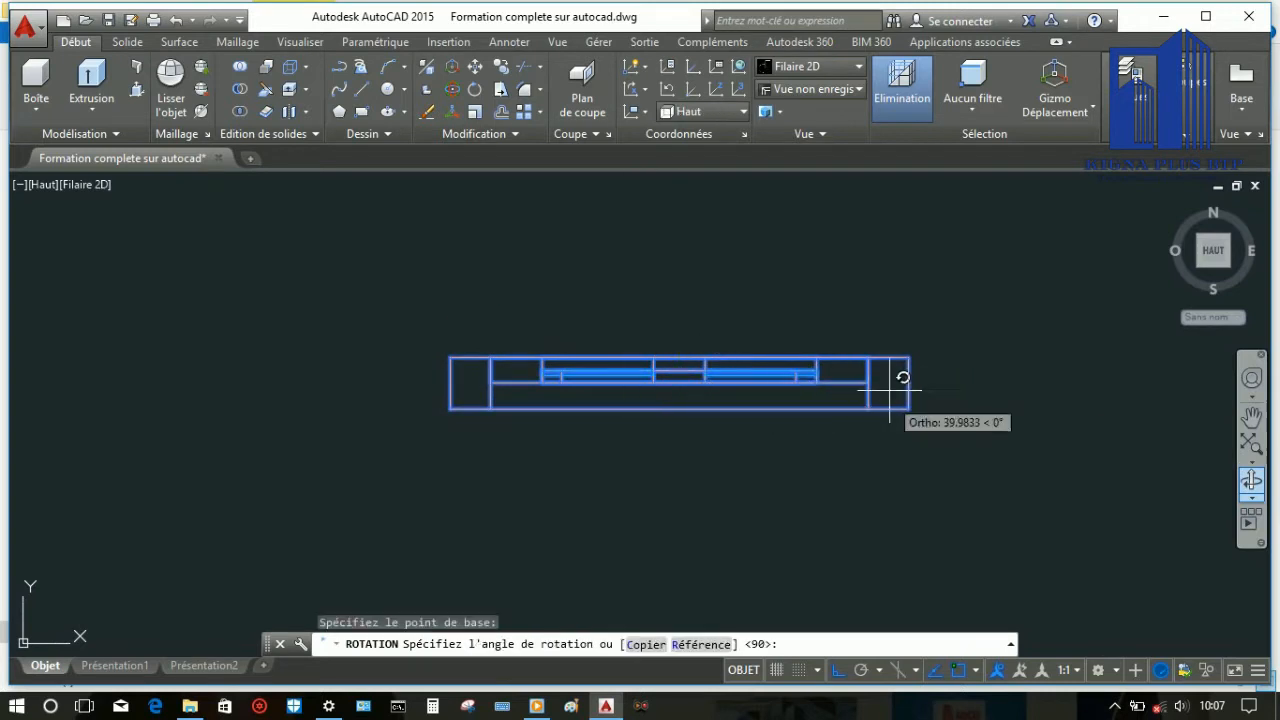
left_click(326, 440)
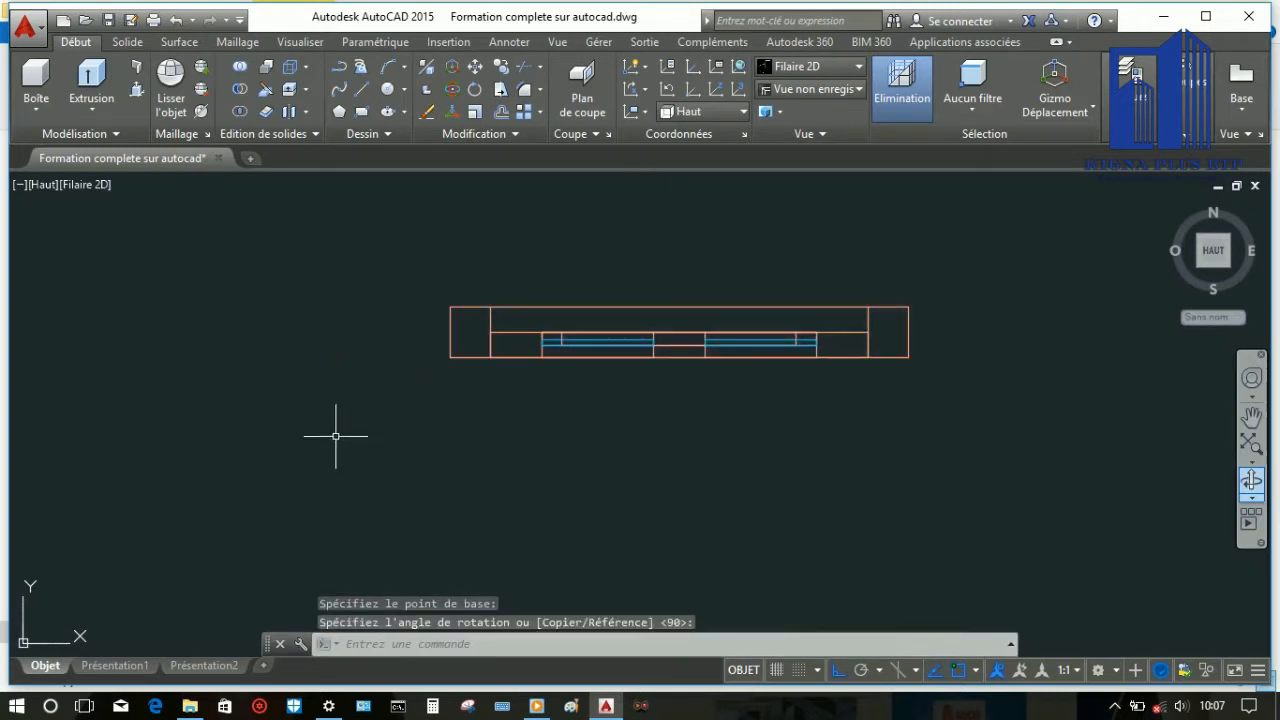
Copy the rotated spare door from outside the house into the back-wall door opening of the front corner room
left_click(591, 434)
left_click(410, 373)
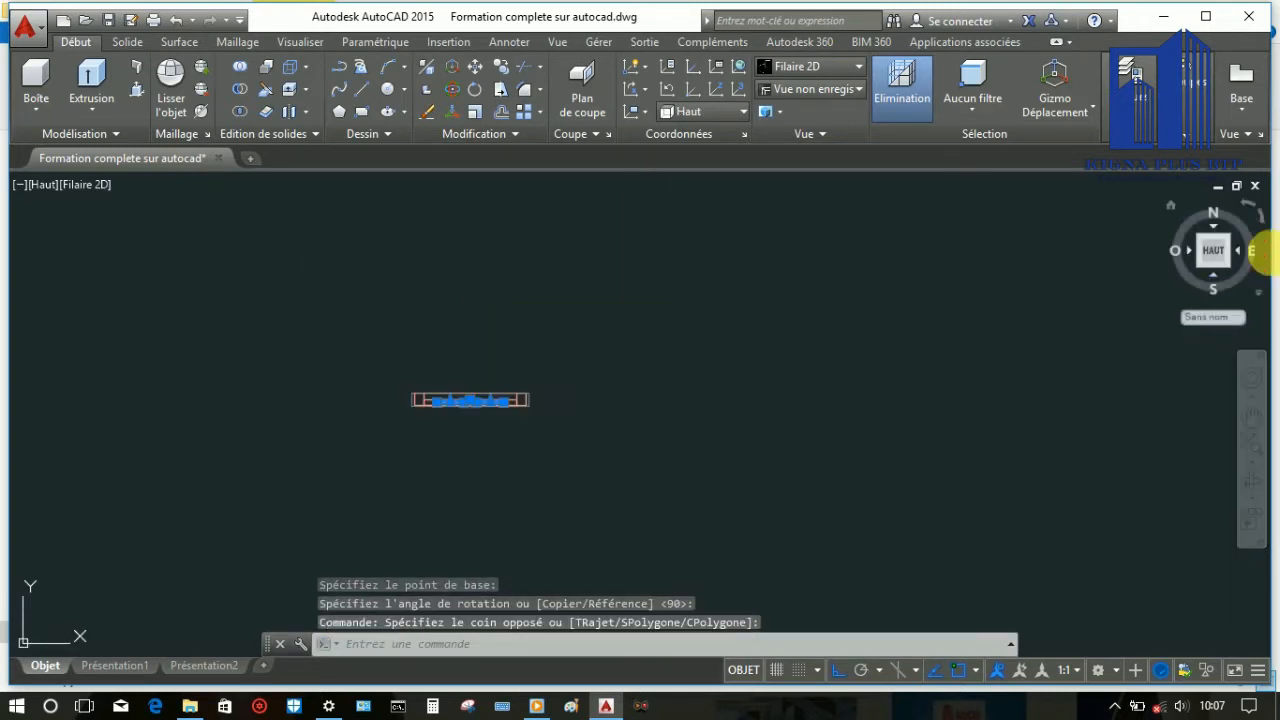
left_click(1171, 210)
scroll(915, 446, "down", 7)
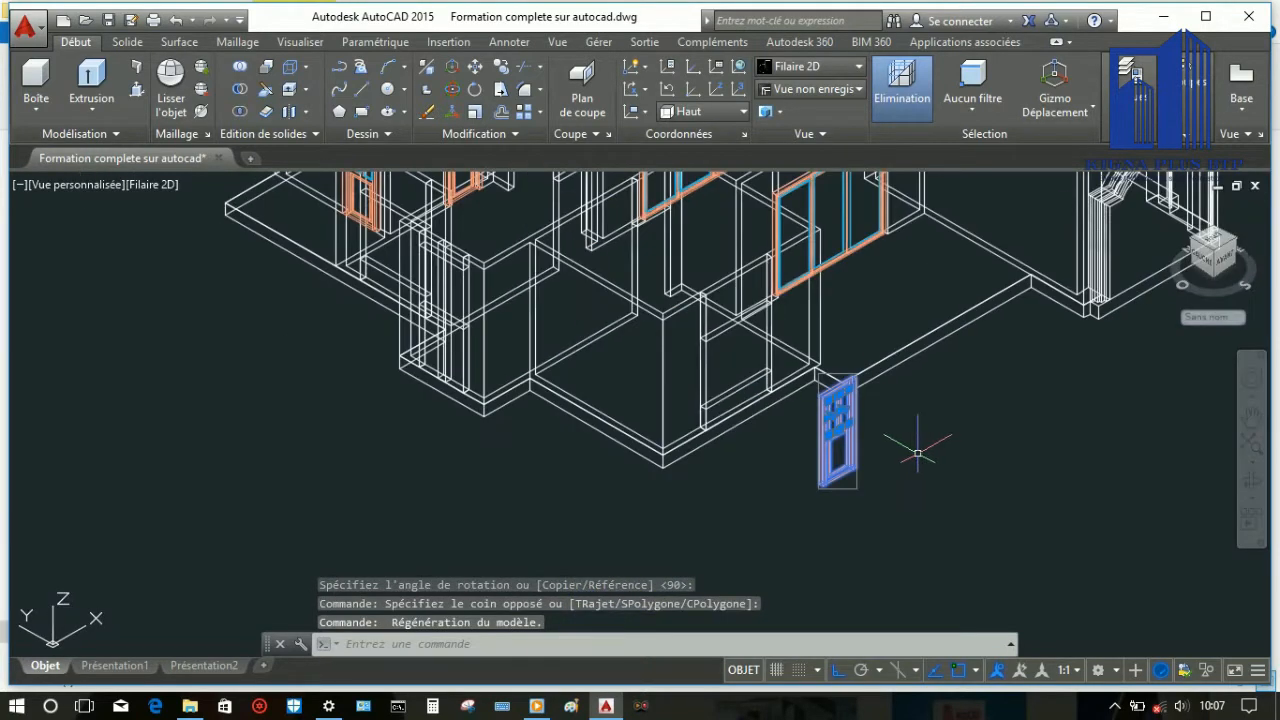
left_click(500, 67)
scroll(830, 495, "up", 10)
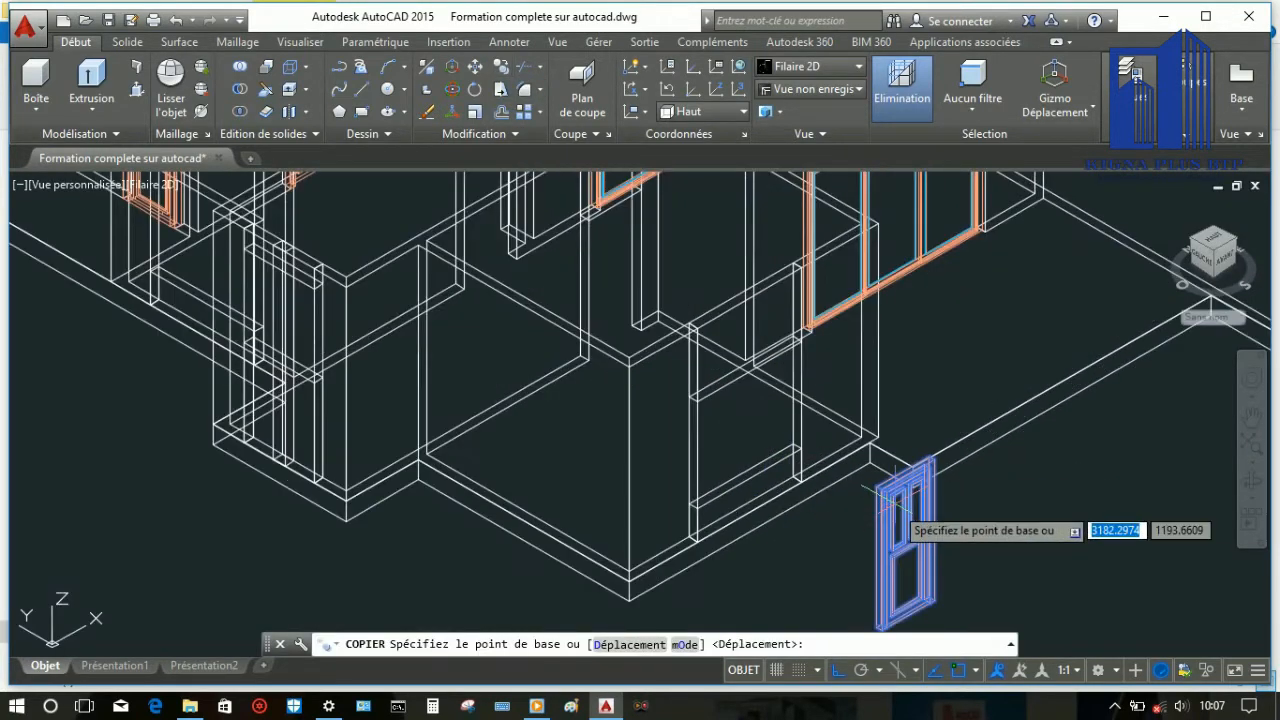
left_click(706, 417)
scroll(771, 509, "down", 8)
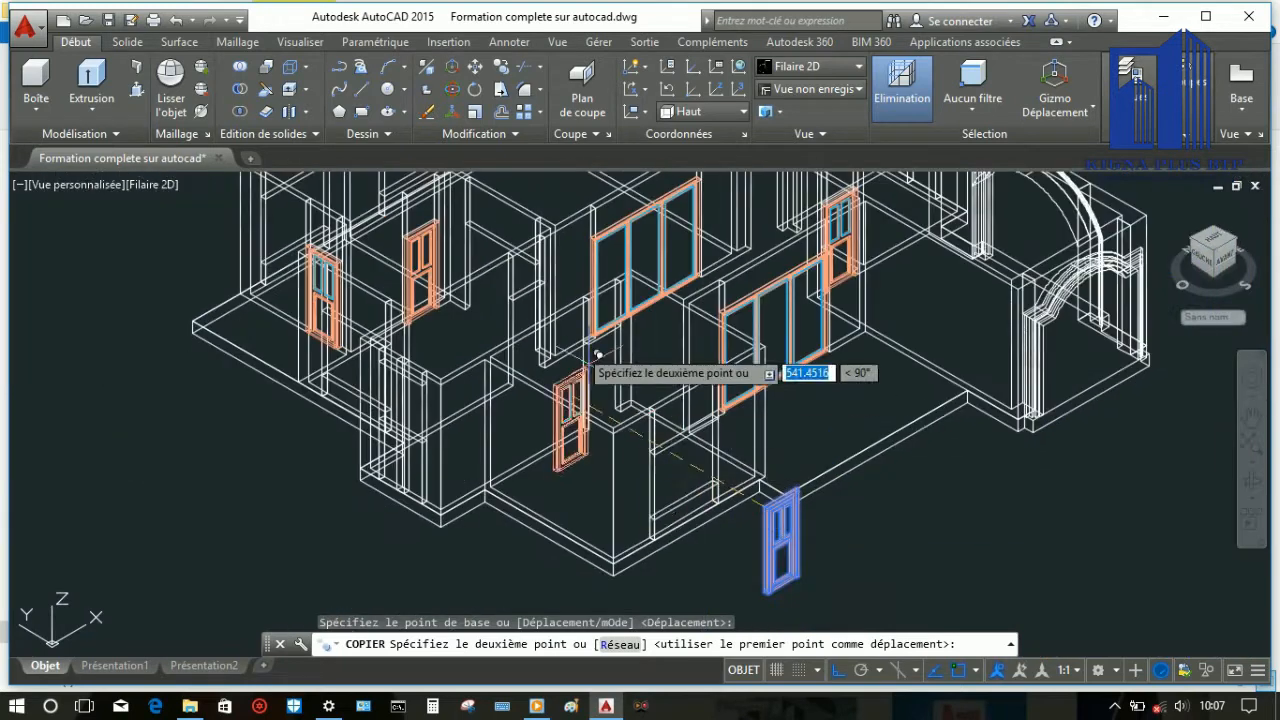
scroll(612, 377, "up", 10)
left_click(478, 360)
right_click(586, 434)
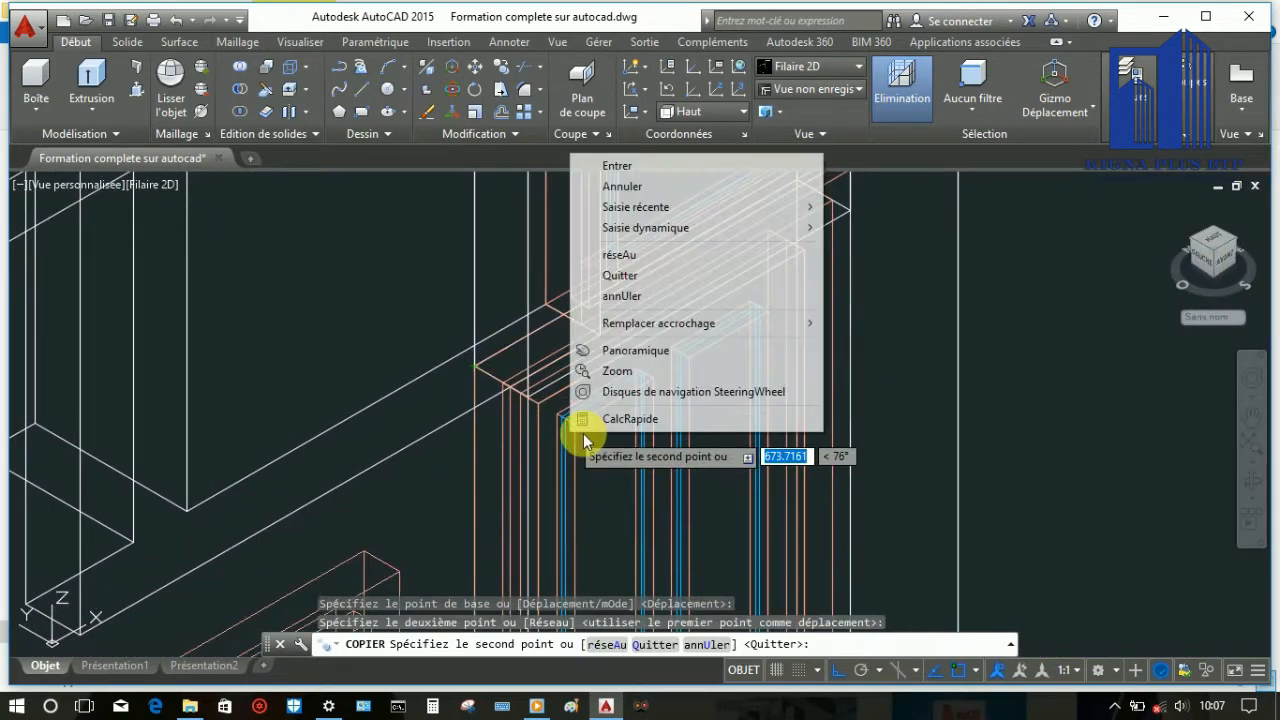
left_click(634, 164)
Assign both upper glass panes of the door copied into the front corner room to the Porte layer
left_click(590, 408)
left_click(706, 333)
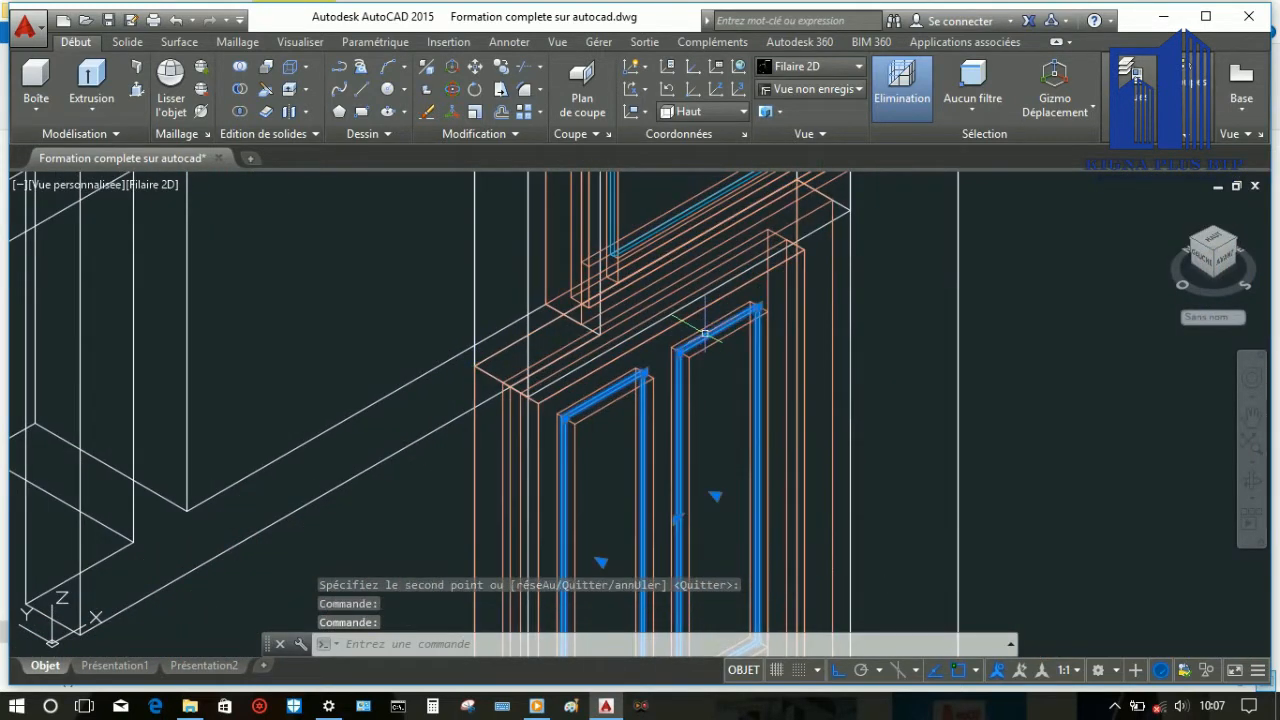
mouse_move(1131, 85)
left_click(1176, 157)
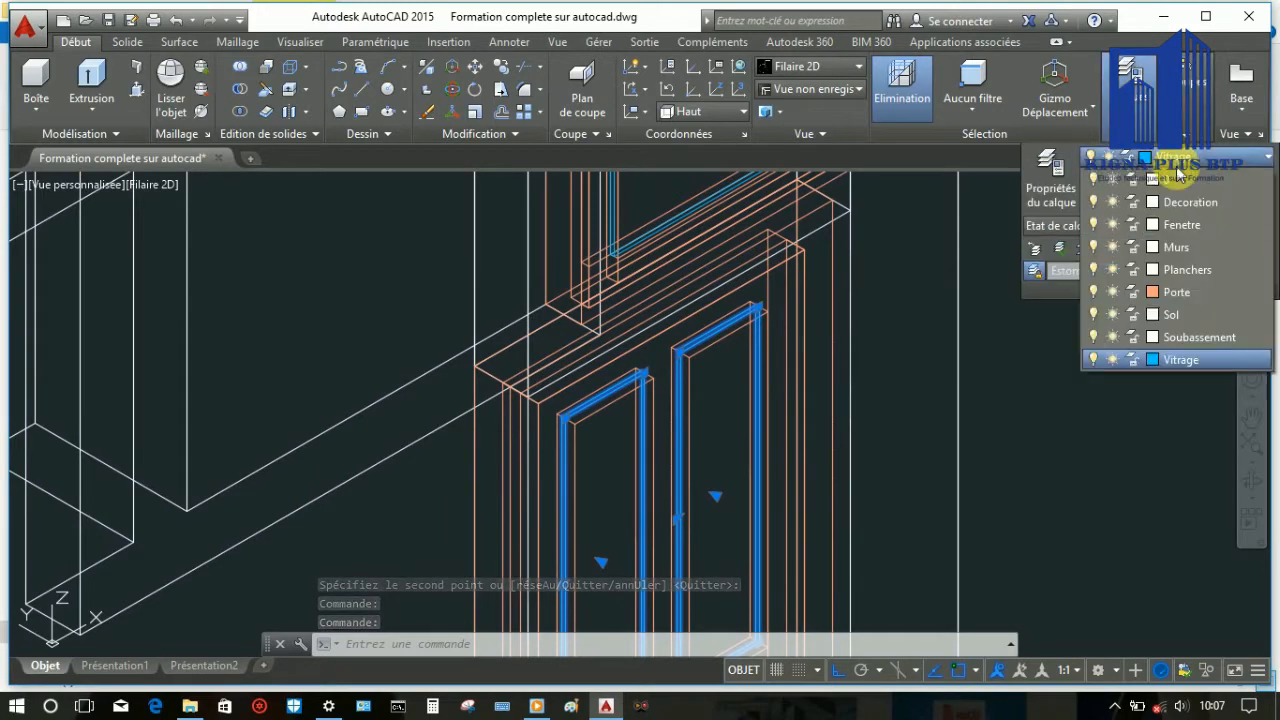
left_click(1180, 292)
key("Escape")
Copy the solid-panel door of the room behind the corridor into the corridor wall opening beyond the three-pane window
scroll(567, 376, "down", 4)
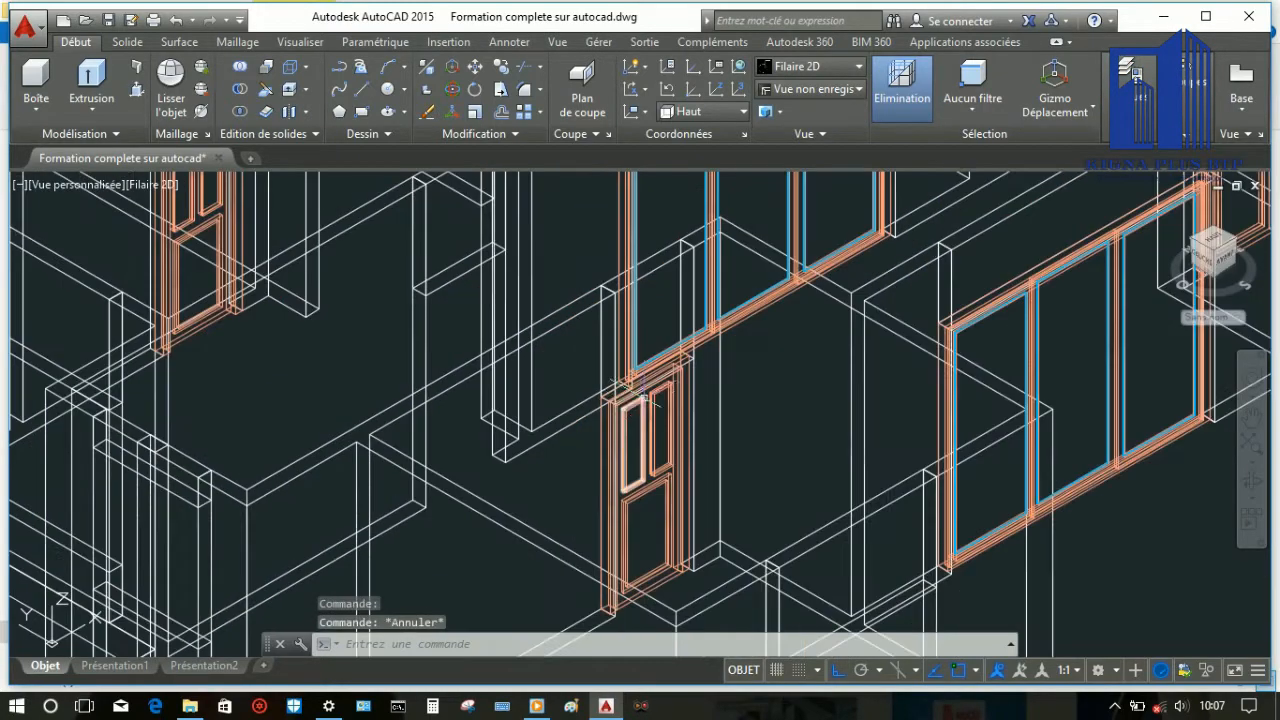
scroll(683, 410, "down", 2)
scroll(720, 365, "up", 2)
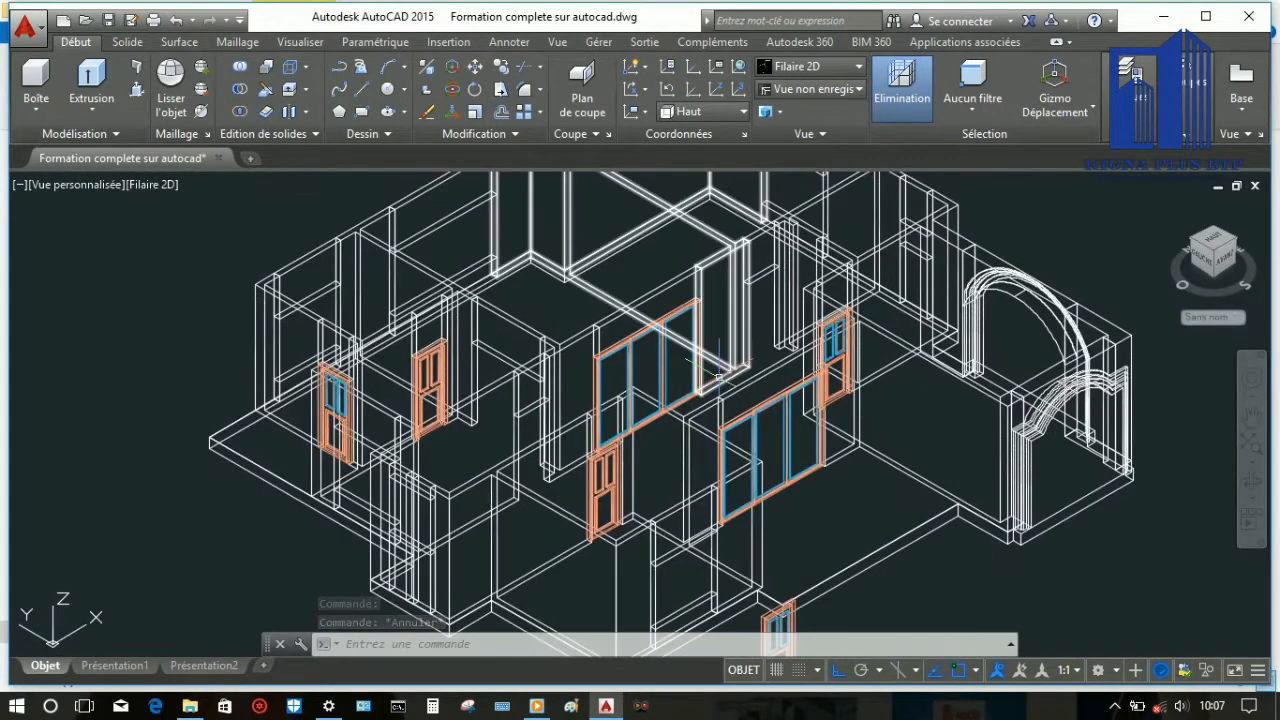
scroll(432, 343, "up", 6)
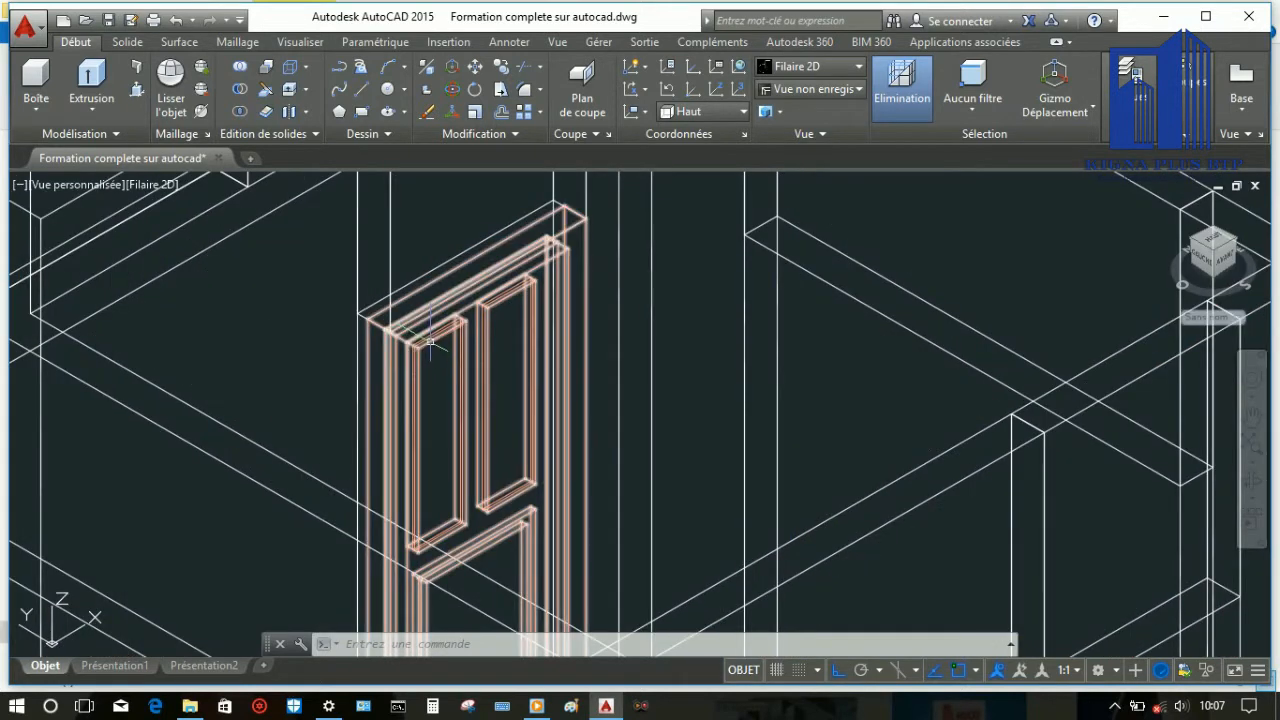
scroll(476, 276, "down", 2)
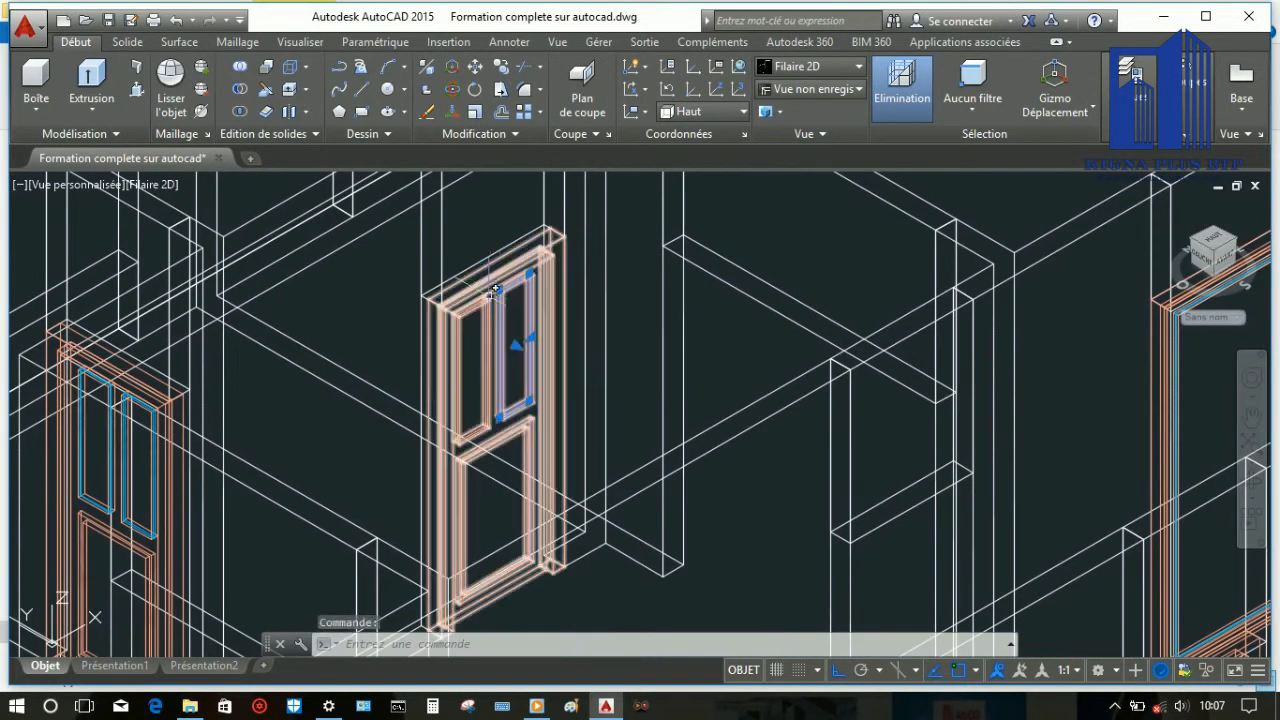
scroll(545, 190, "up", 5)
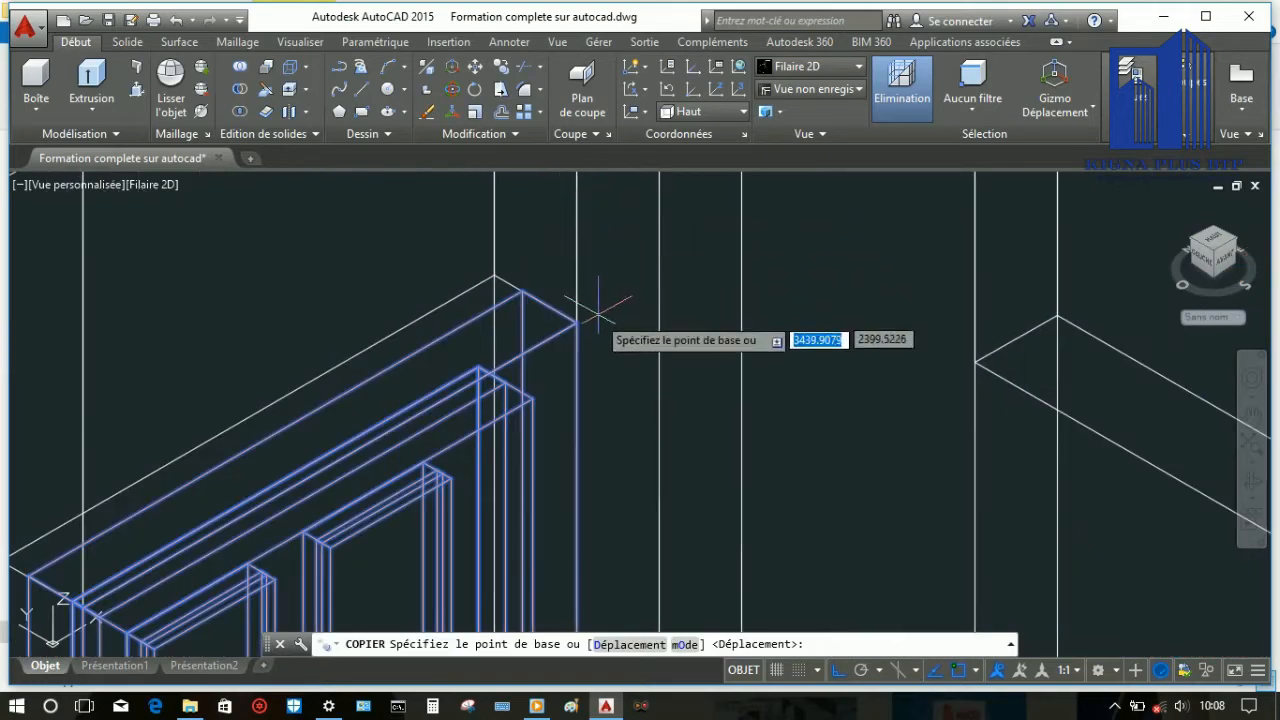
left_click(577, 323)
scroll(520, 390, "down", 6)
scroll(1028, 273, "up", 5)
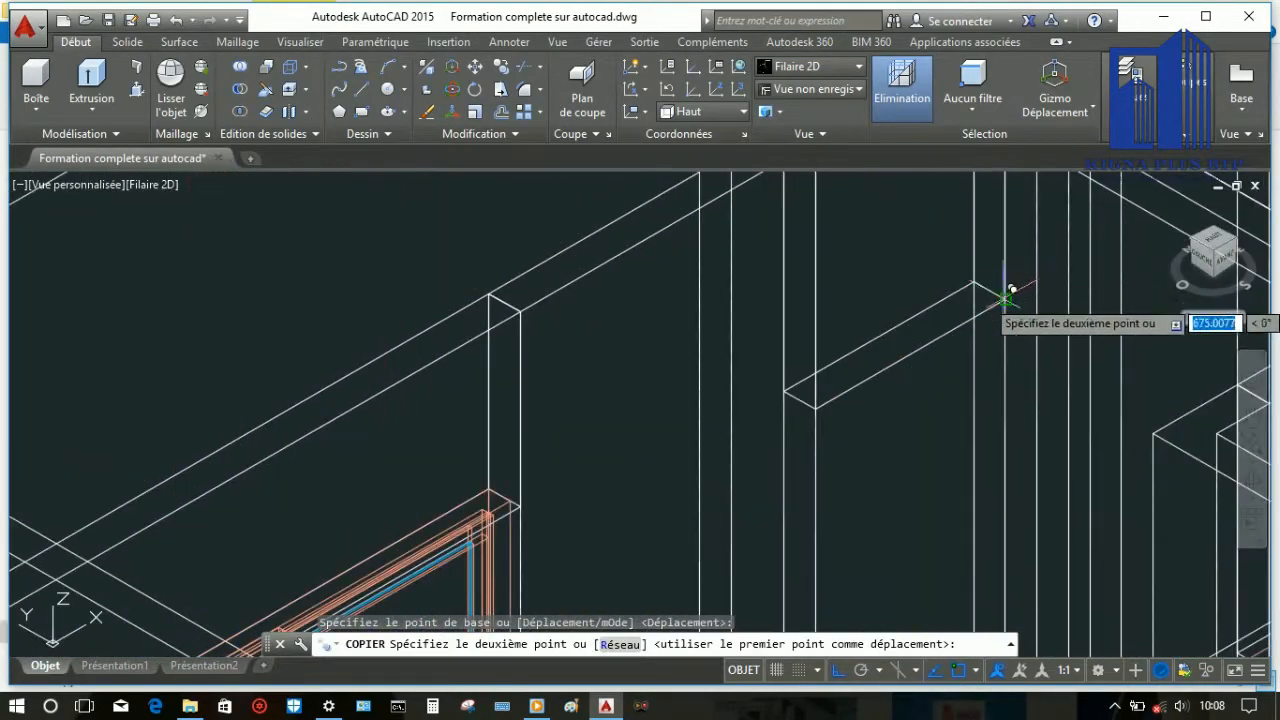
left_click(1005, 297)
scroll(878, 331, "down", 4)
scroll(860, 325, "down", 5)
left_click(628, 249)
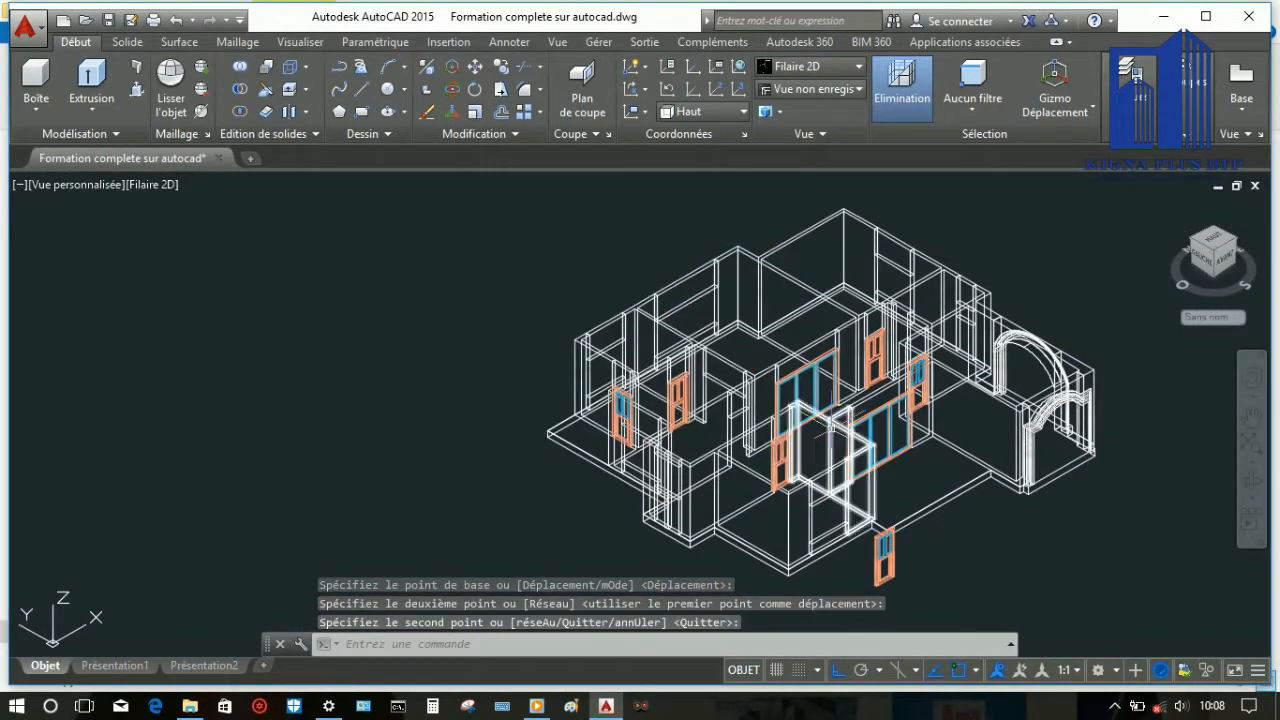
Display the house in the Ombré visual style and examine the installed doors and remaining wall openings from several angles
scroll(1014, 314, "up", 2)
scroll(667, 368, "down", 4)
left_click(160, 190)
left_click(210, 314)
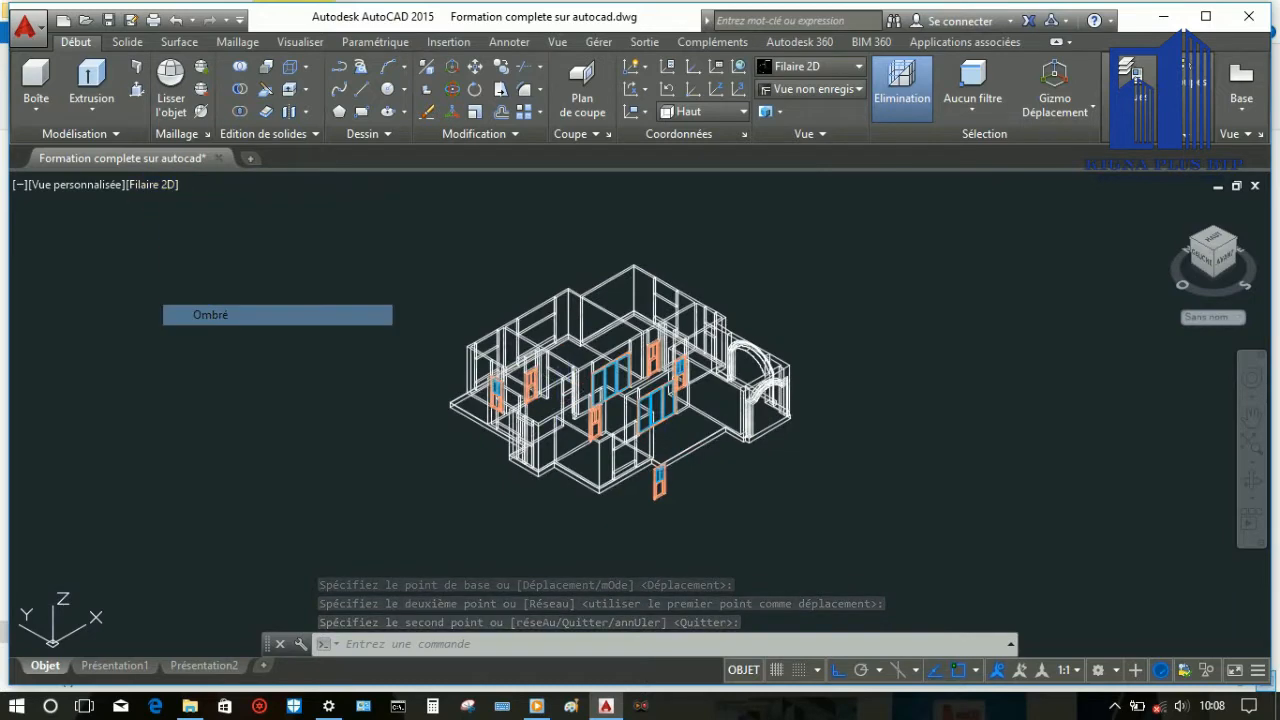
left_click(1251, 482)
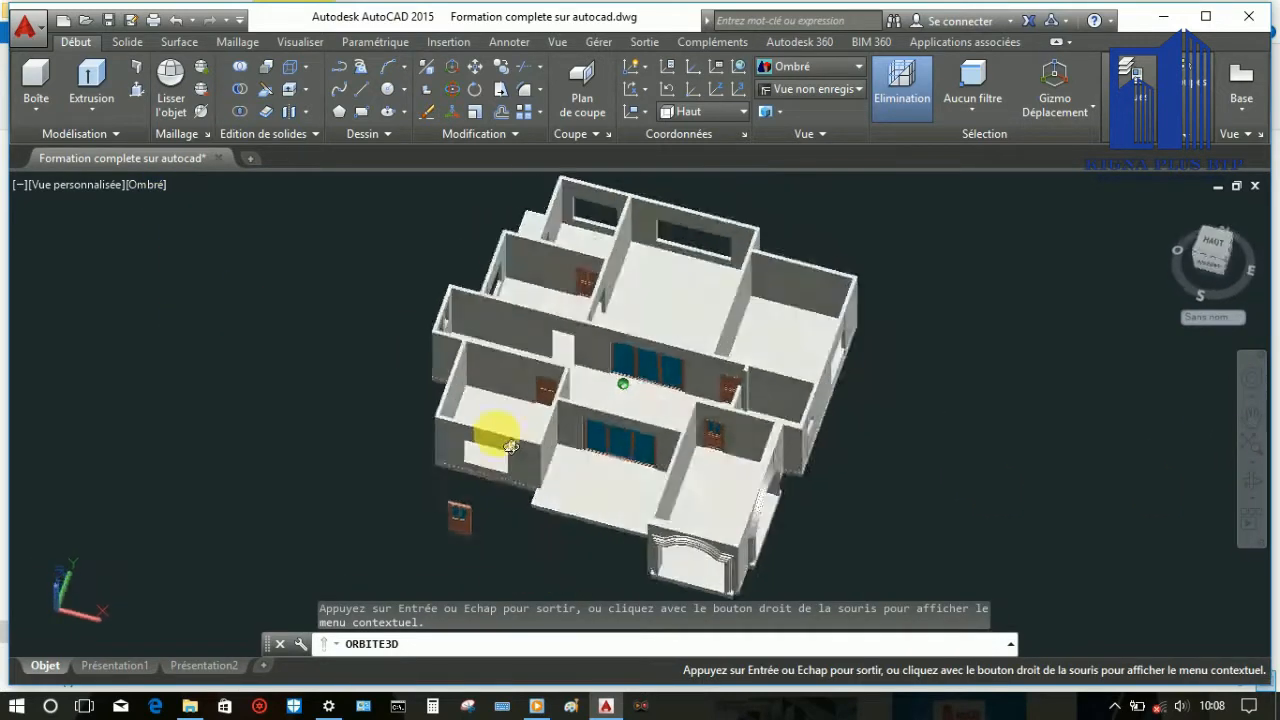
scroll(728, 407, "up", 8)
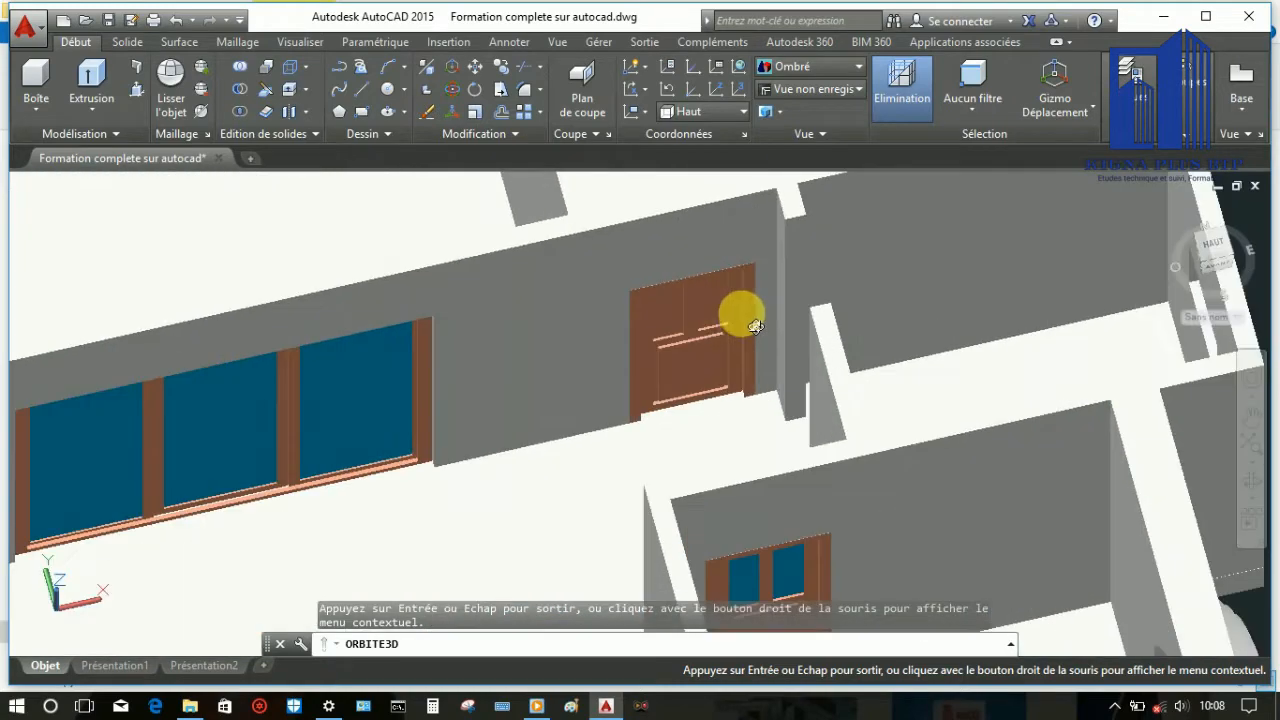
left_click_drag(756, 327, 797, 290)
scroll(822, 321, "down", 7)
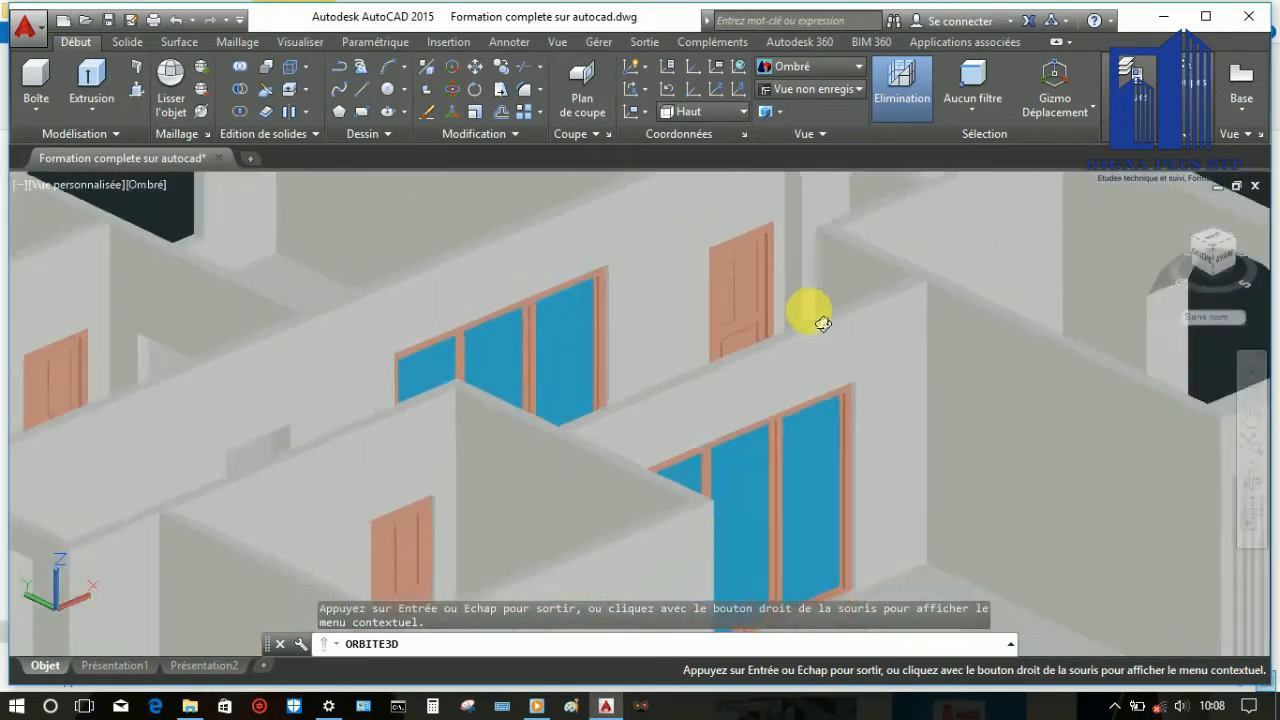
scroll(700, 450, "up", 4)
left_click_drag(703, 448, 666, 489)
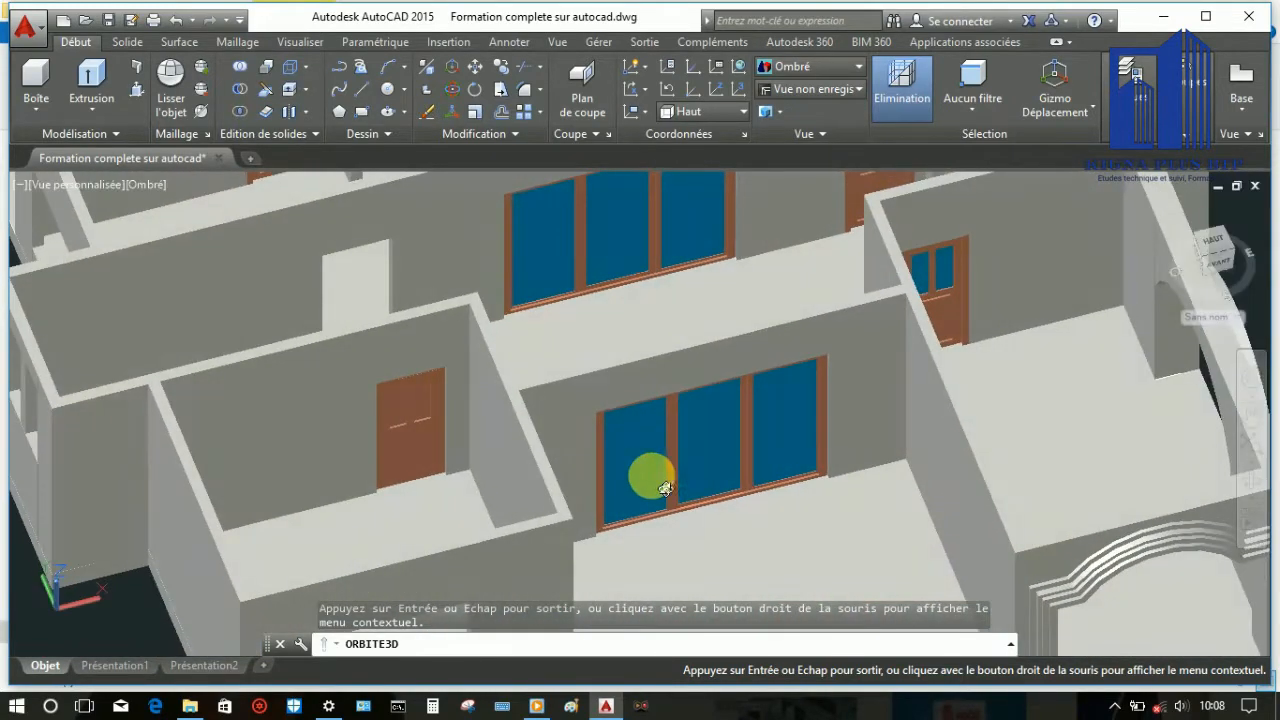
scroll(697, 502, "down", 5)
scroll(735, 490, "up", 3)
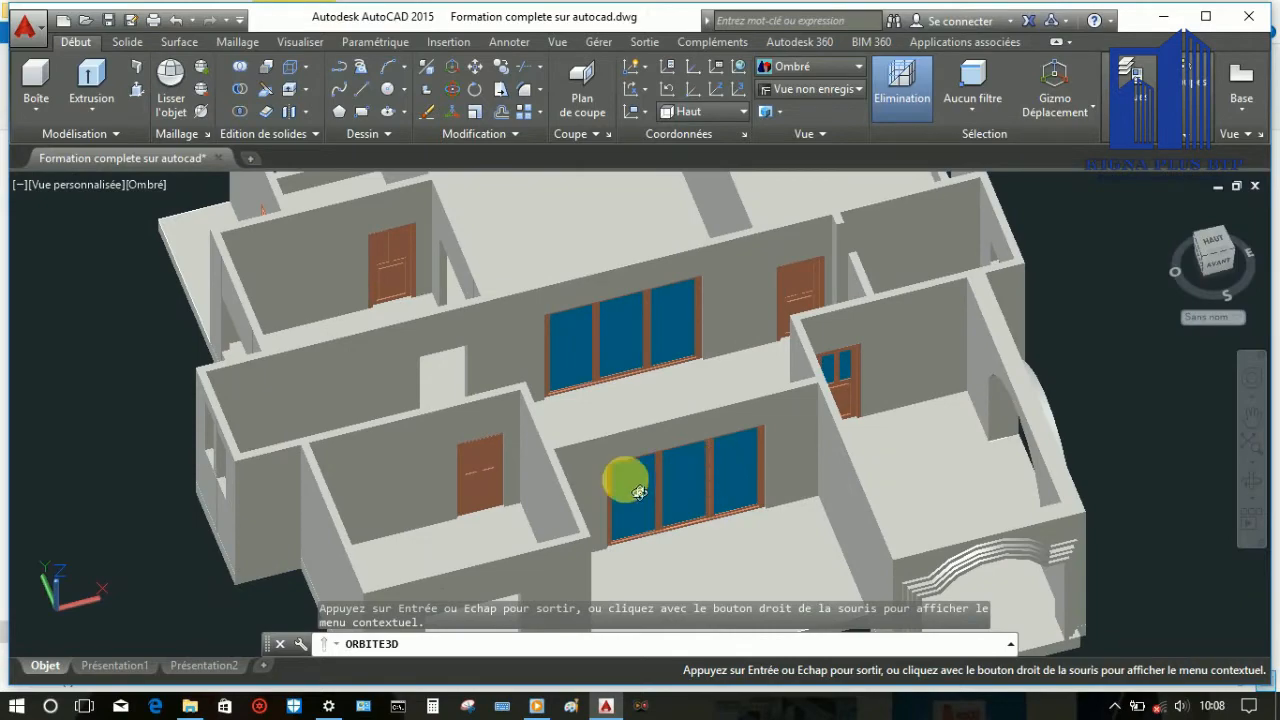
scroll(639, 492, "down", 3)
left_click_drag(655, 488, 770, 225)
scroll(700, 429, "up", 3)
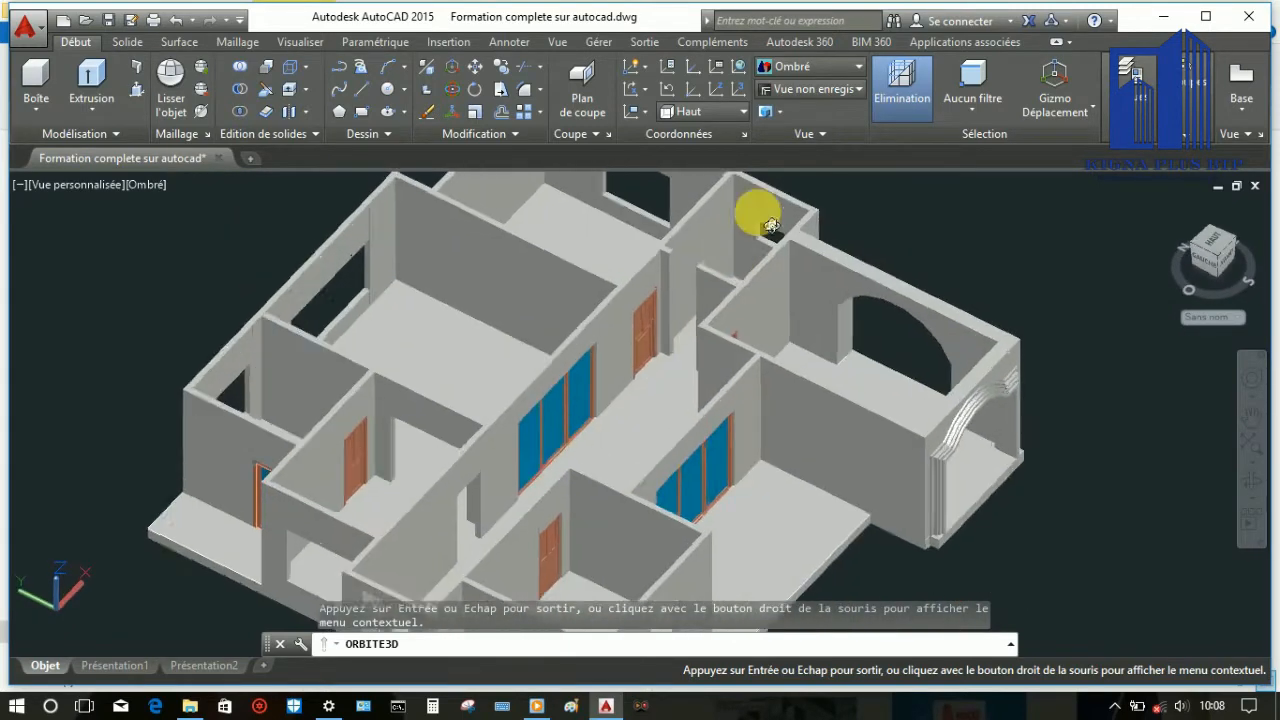
scroll(770, 225, "up", 4)
key("Escape")
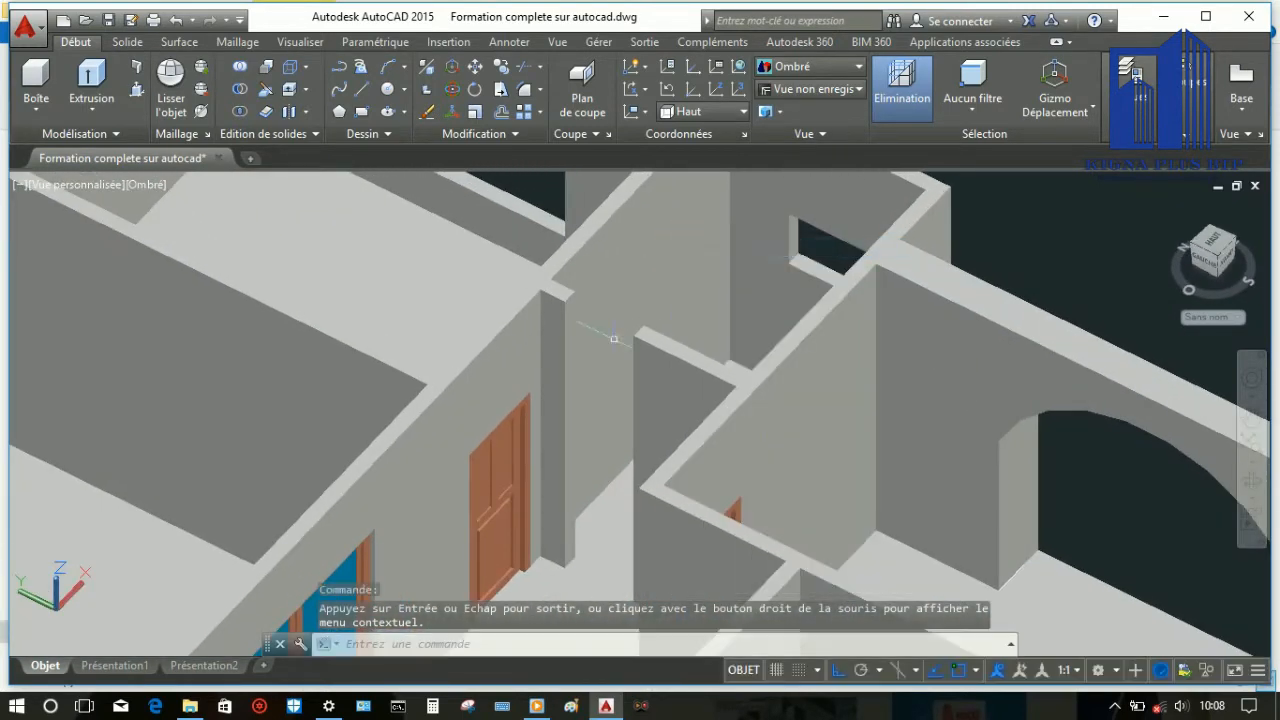
Set the visual style to Filaire 2D and make a white layer current in place of Vitrage
left_click(154, 190)
left_click(156, 189)
left_click(158, 188)
left_click(212, 232)
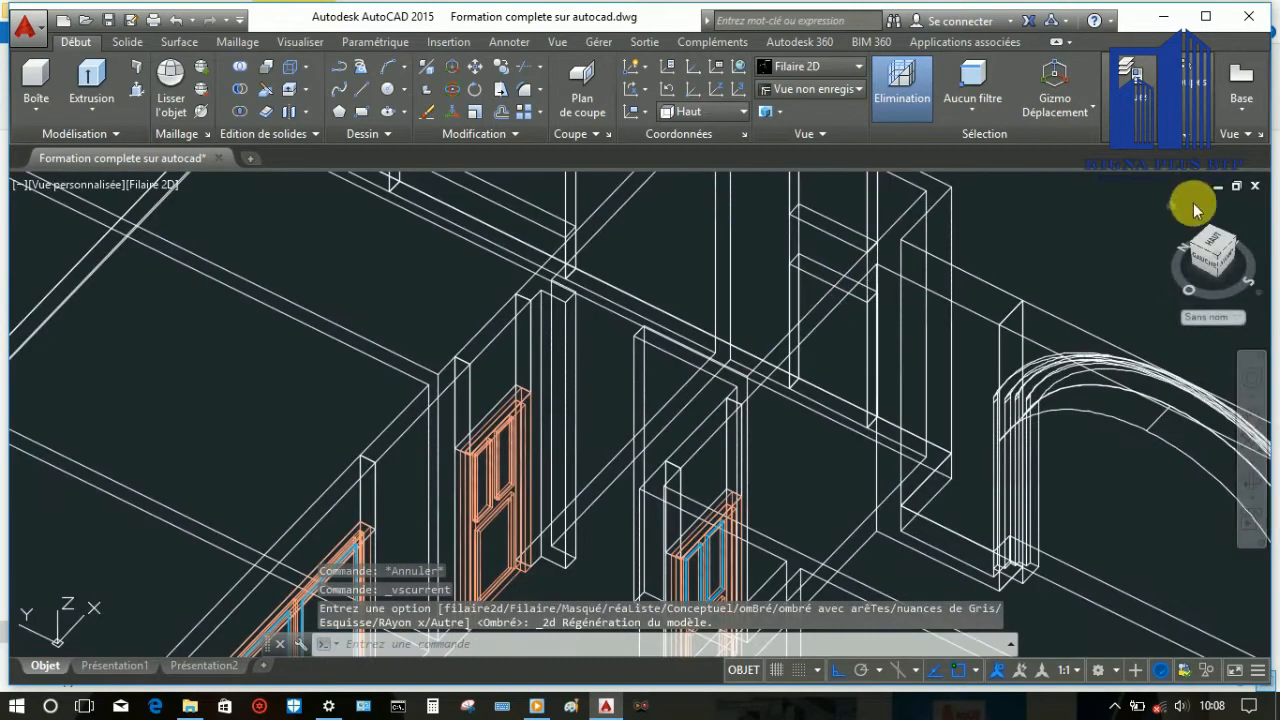
mouse_move(1133, 100)
left_click(1175, 157)
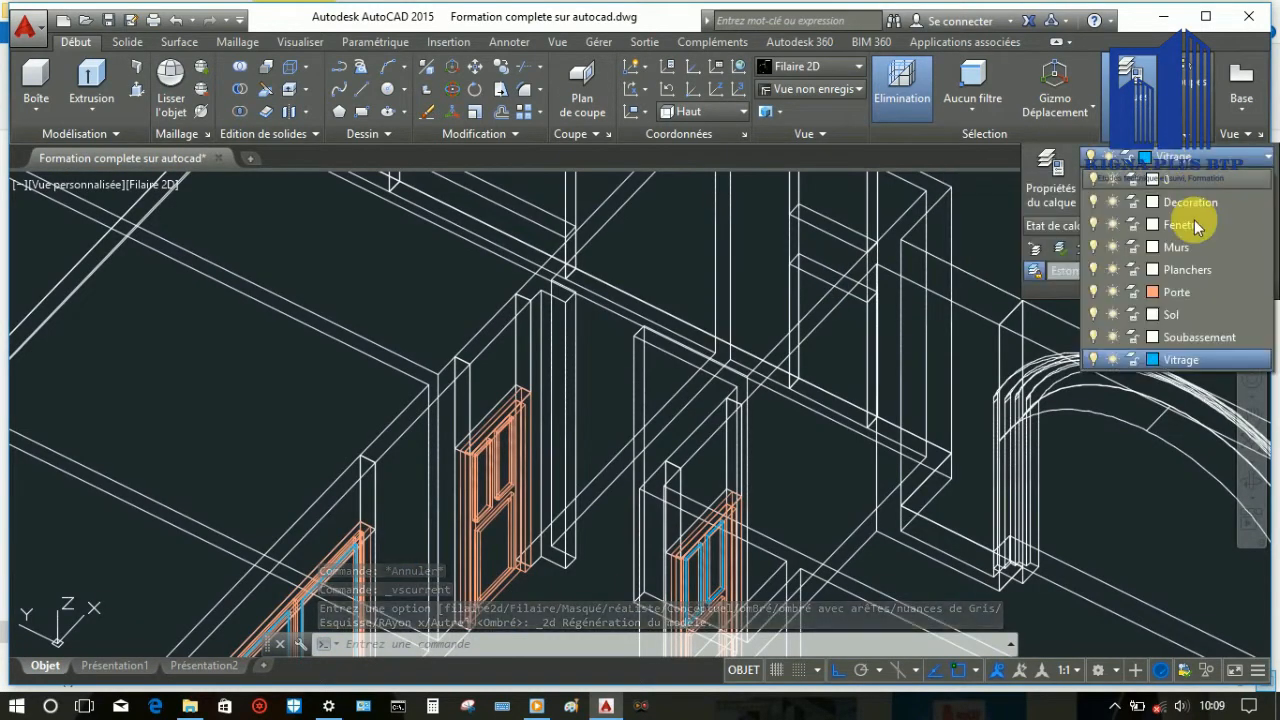
left_click(1190, 226)
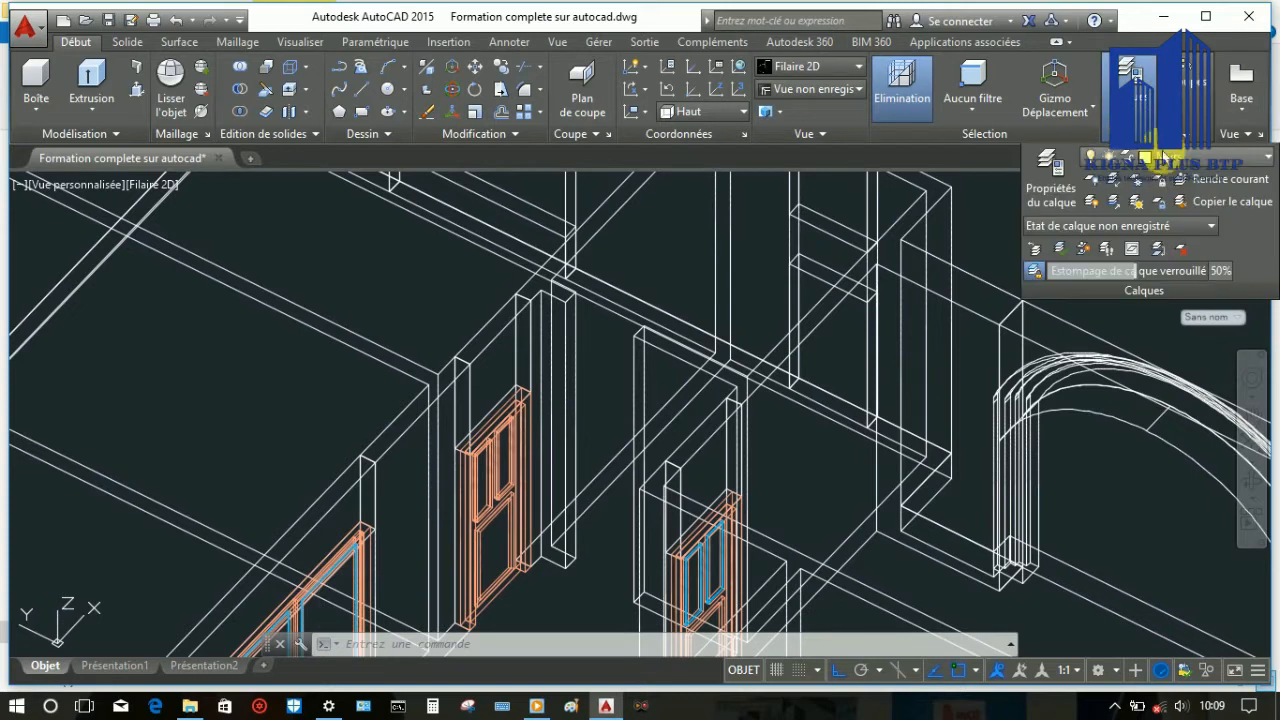
scroll(743, 271, "up", 5)
scroll(750, 404, "up", 4)
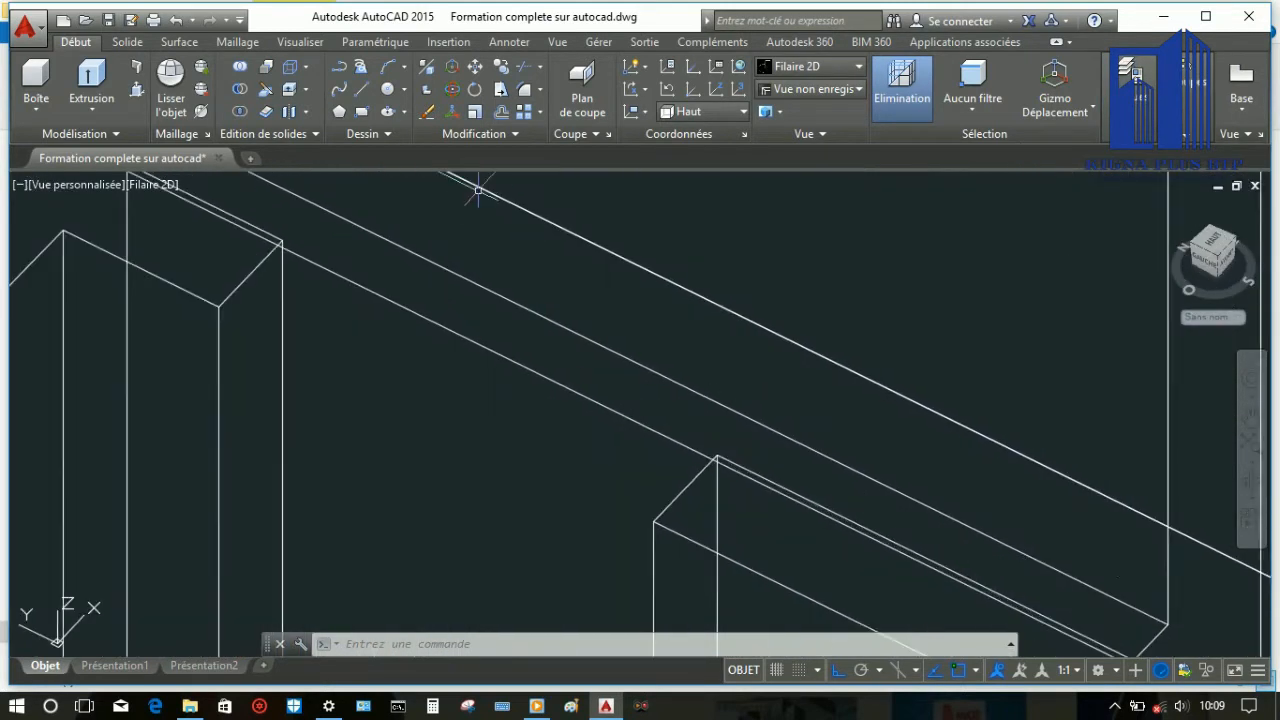
key("Return")
left_click(325, 250)
key("Escape")
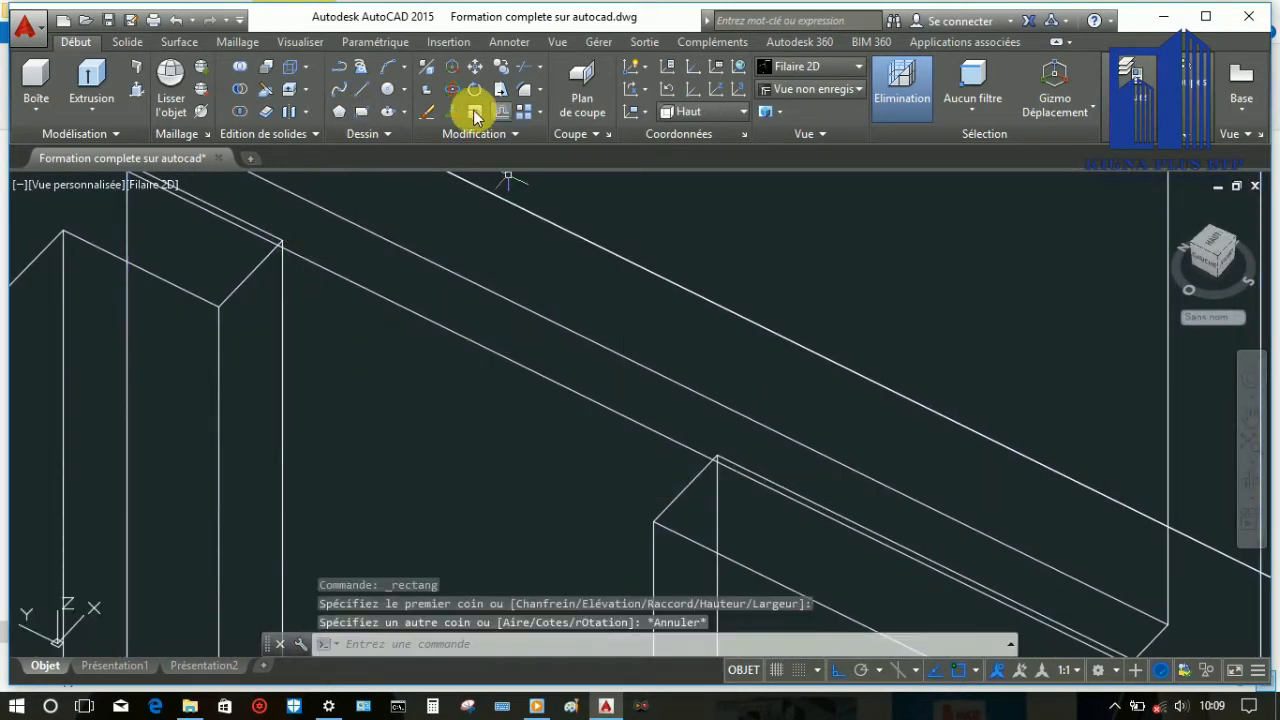
left_click(370, 116)
left_click(654, 522)
key("Escape")
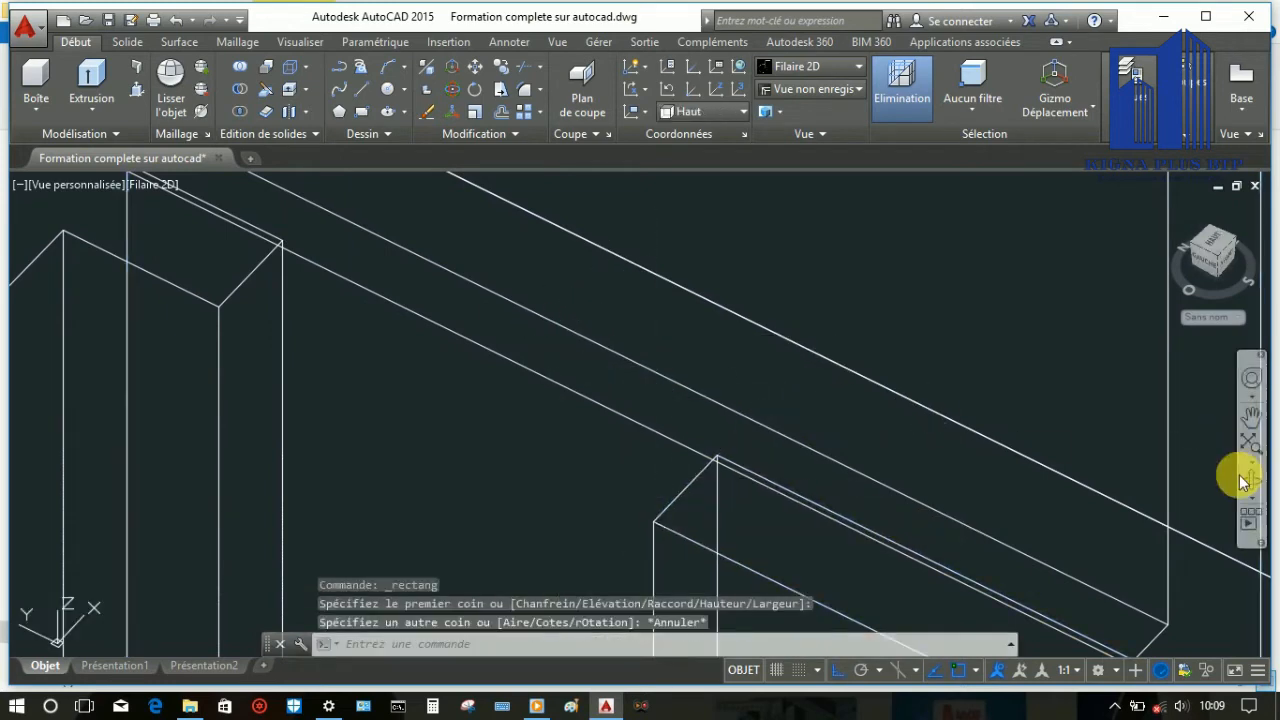
left_click(1243, 479)
scroll(690, 305, "down", 1)
left_click_drag(700, 325, 645, 446)
left_click(362, 111)
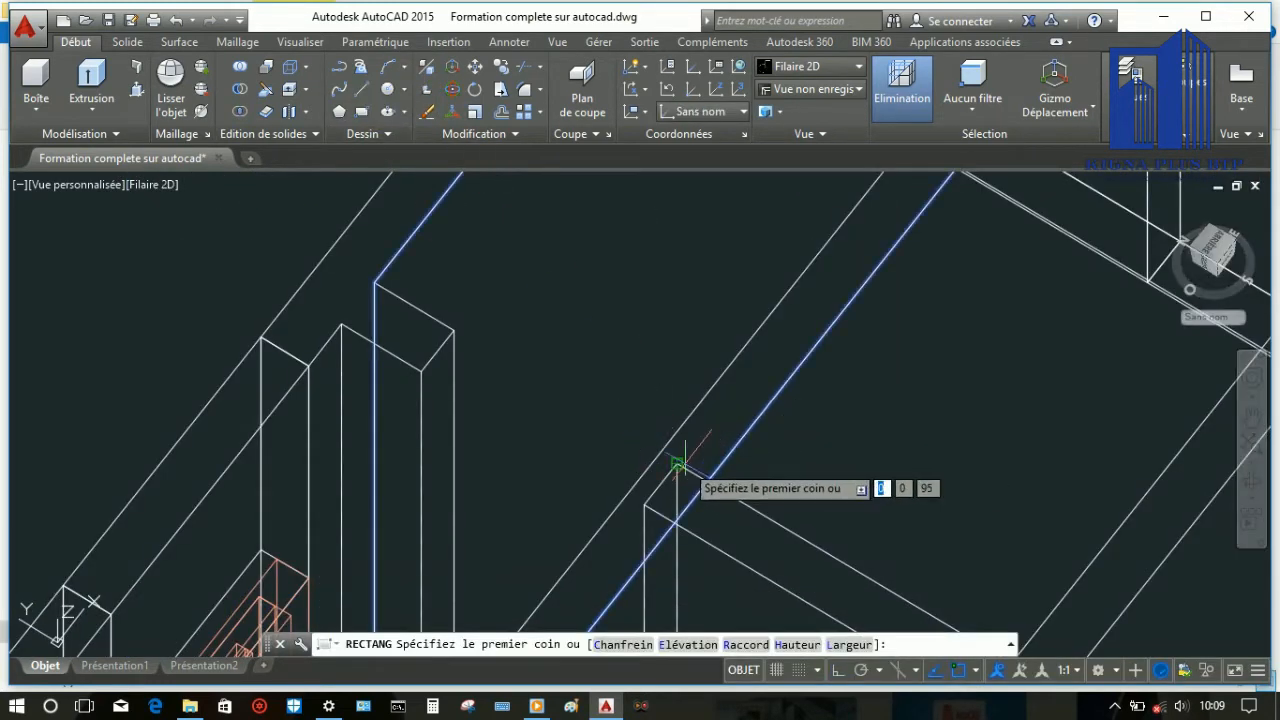
left_click(678, 464)
left_click(362, 108)
left_click(457, 331)
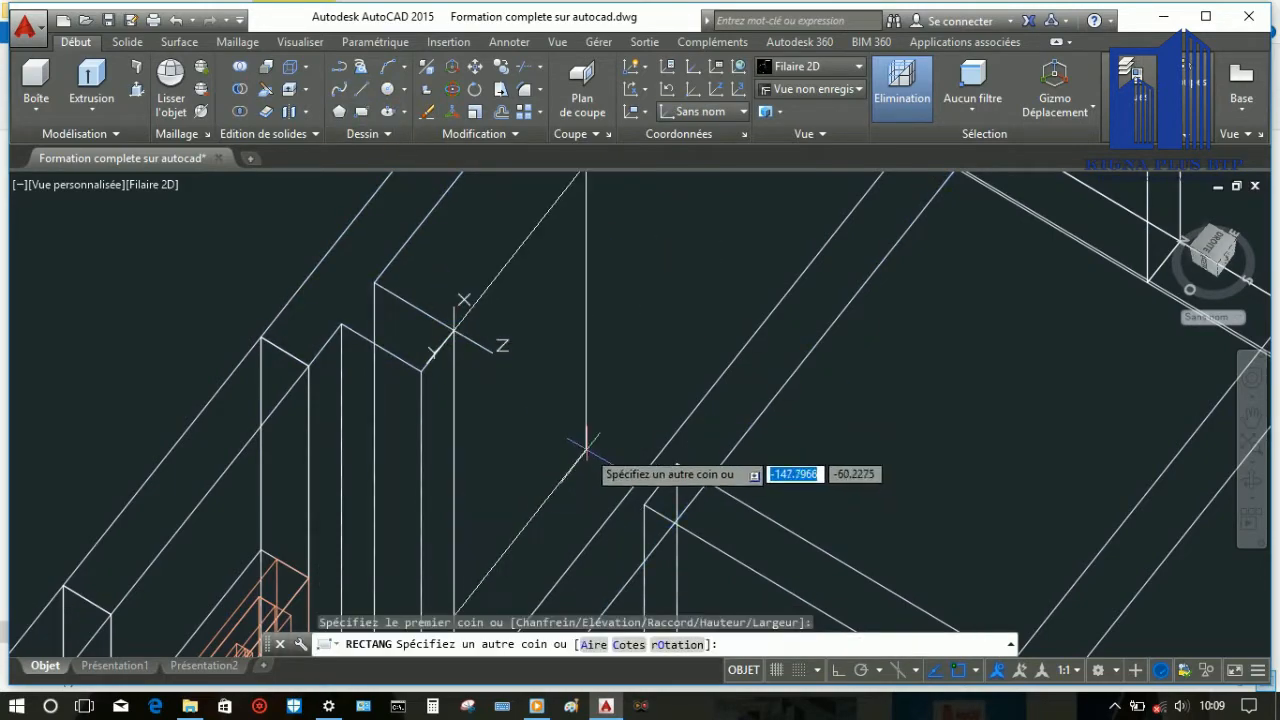
left_click(366, 112)
left_click(421, 367)
key("Escape")
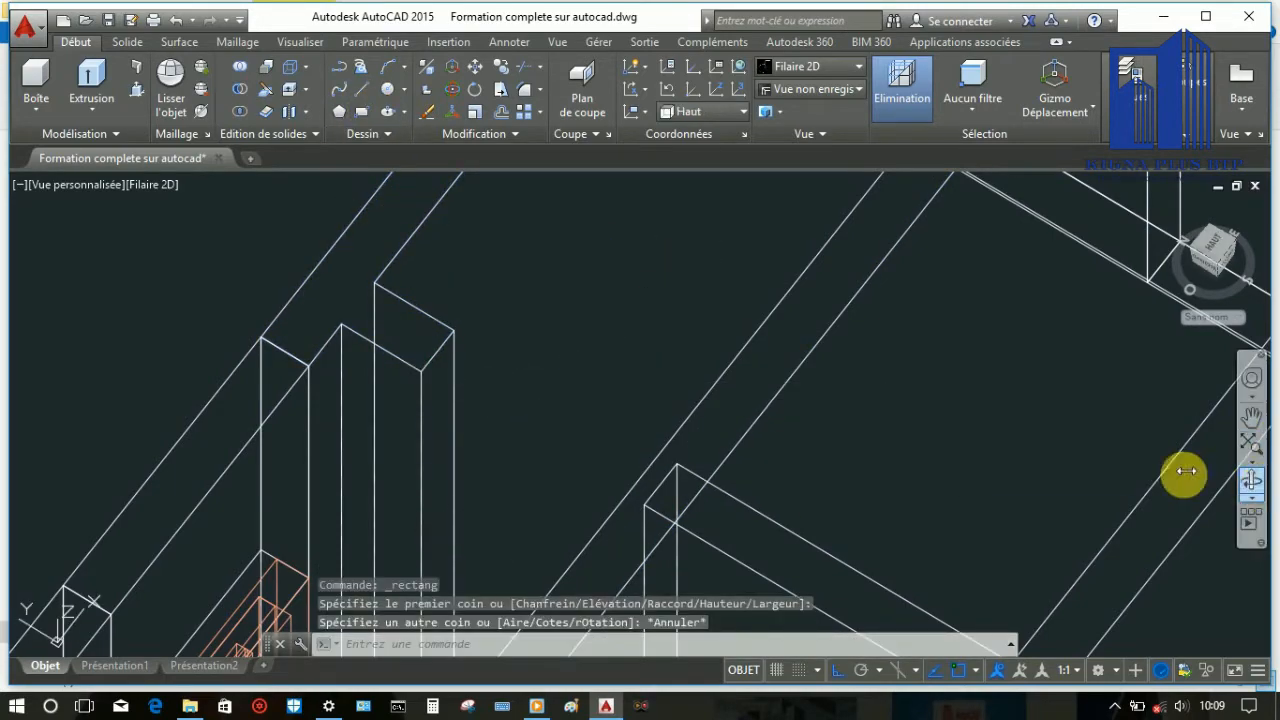
Draw a rectangle between opposite wall-end corners, closing the top of the full-height gap at the end of the corridor
left_click(1251, 481)
left_click_drag(775, 368, 548, 268)
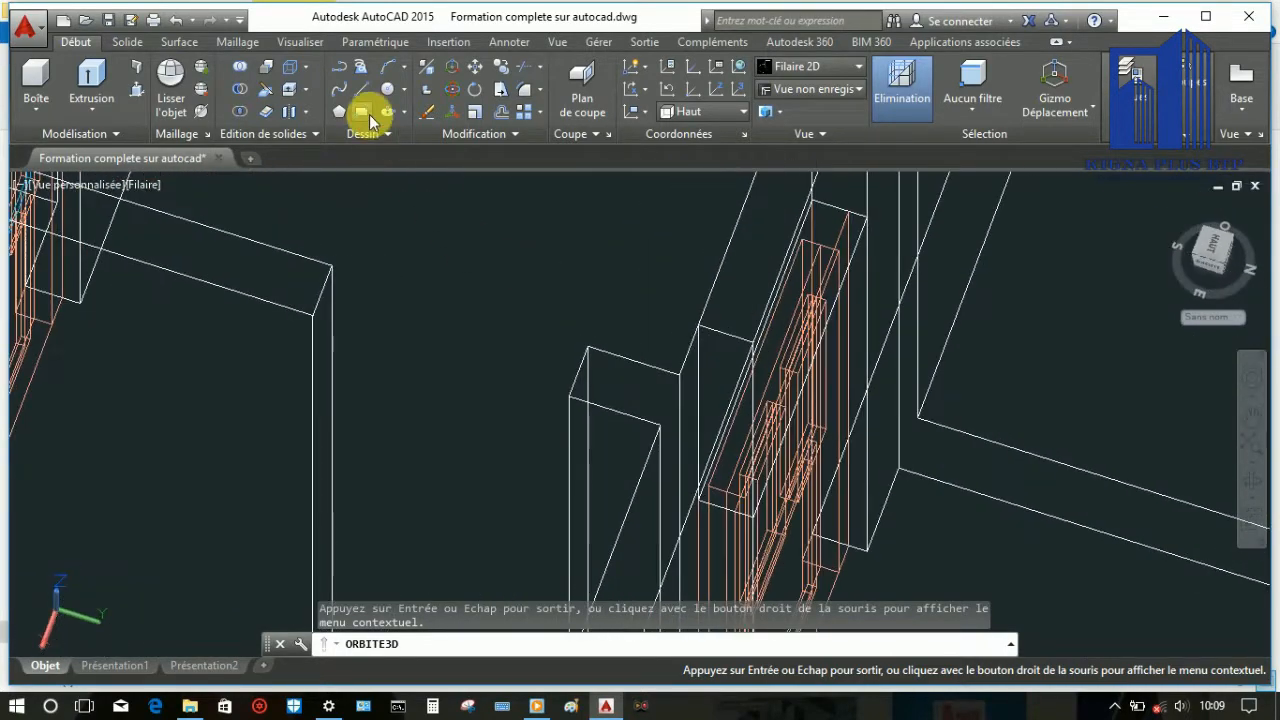
left_click(366, 112)
left_click(437, 345)
left_click(313, 315)
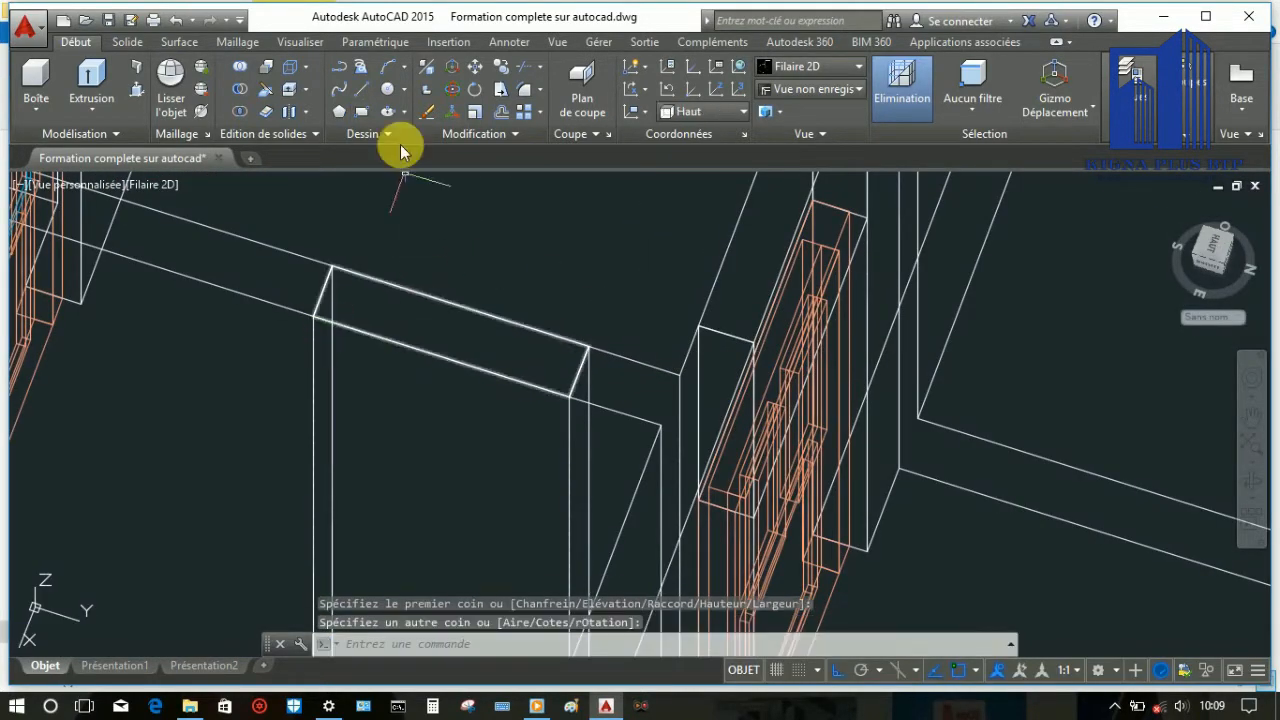
Convert the rectangle over the corridor gap to a region and extrude it 110 downward as a lintel
left_click(404, 180)
key("Return")
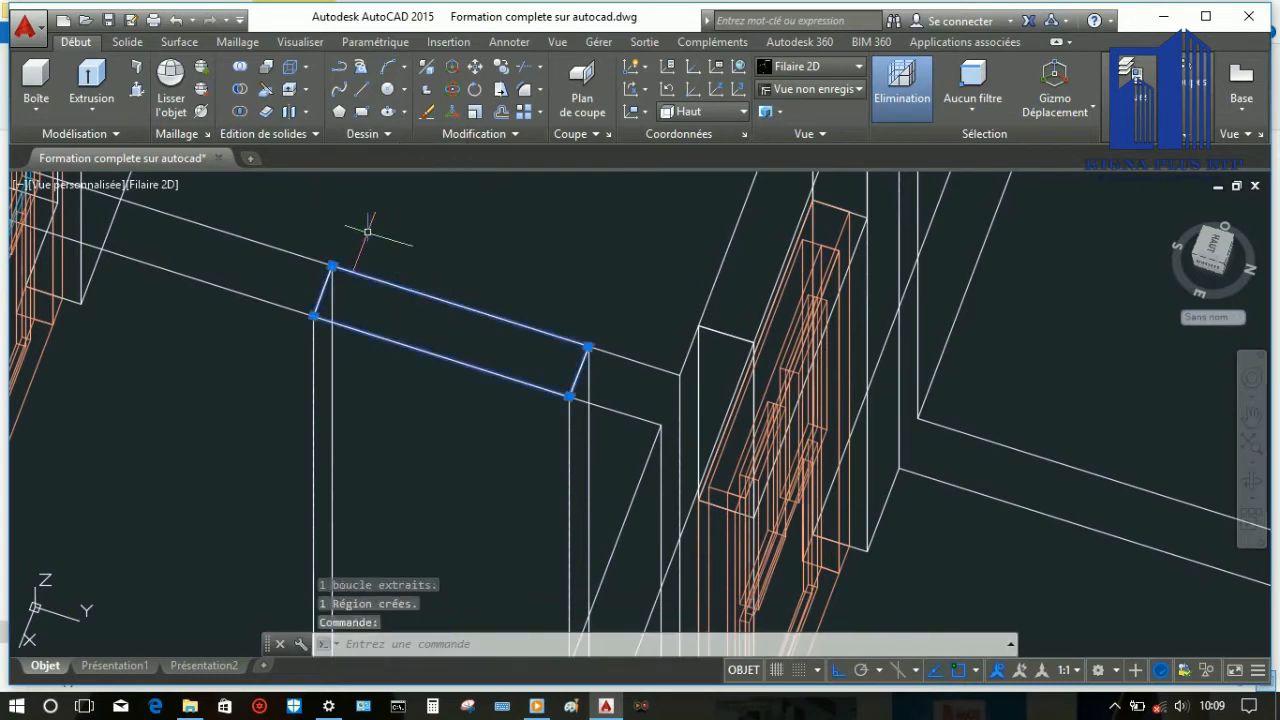
left_click(113, 84)
type("110")
key("Return")
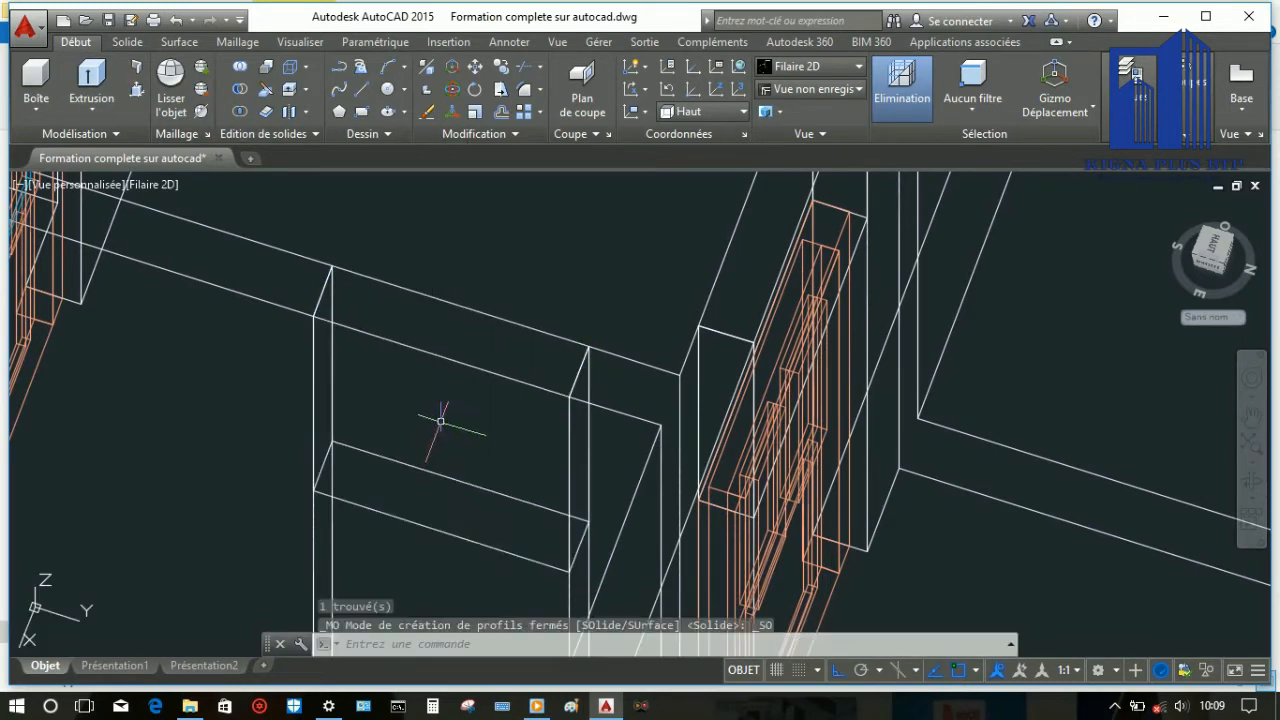
scroll(578, 378, "down", 4)
scroll(488, 490, "up", 4)
left_click(342, 88)
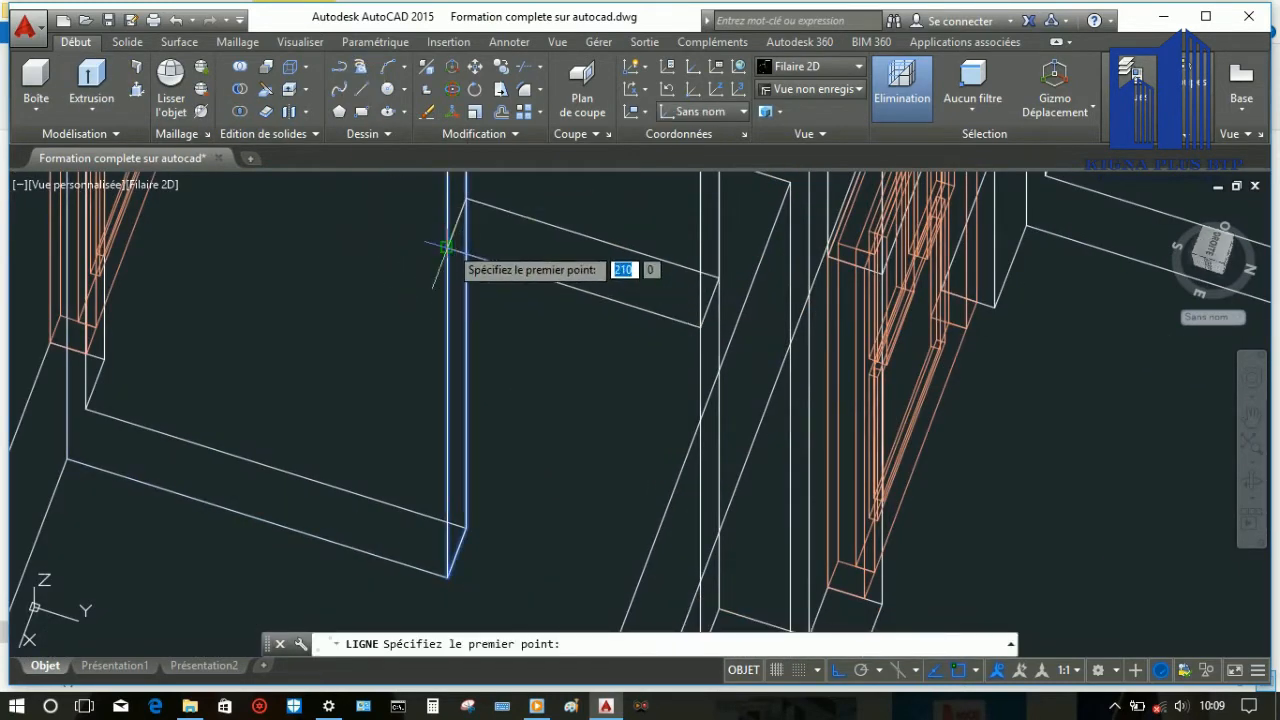
right_click(447, 578)
left_click(500, 394)
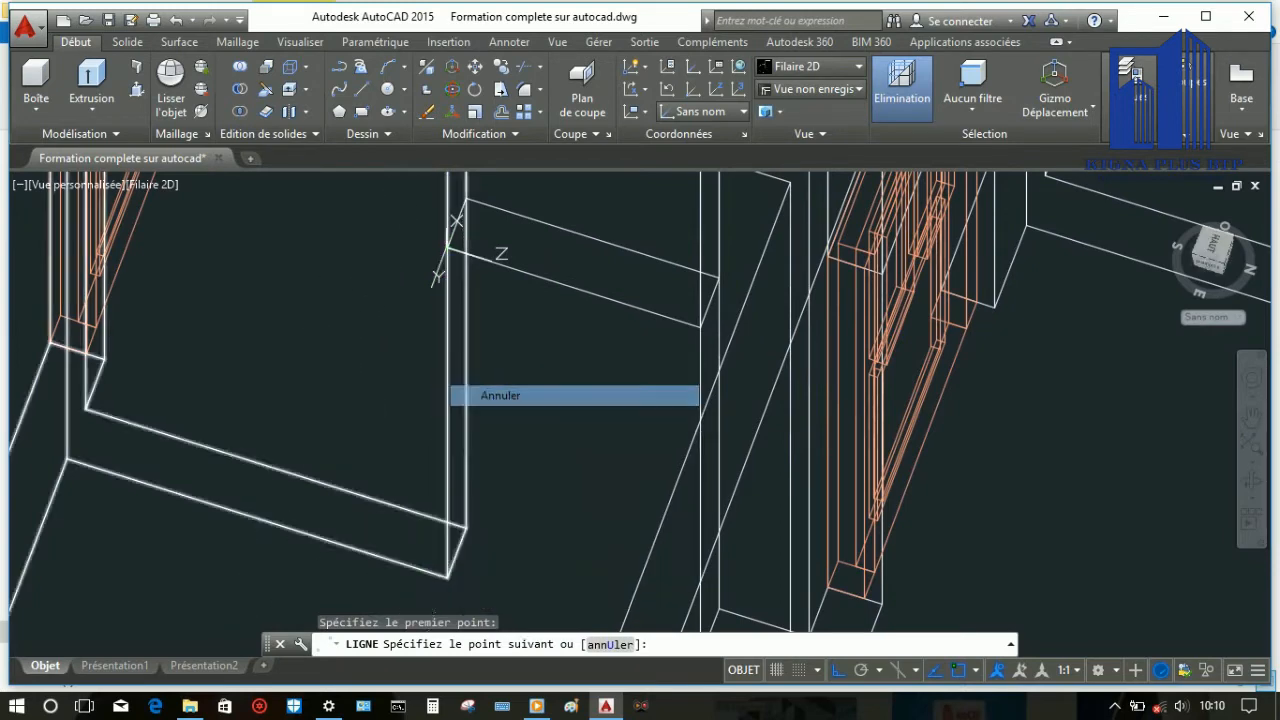
scroll(500, 394, "down", 5)
scroll(636, 392, "up", 3)
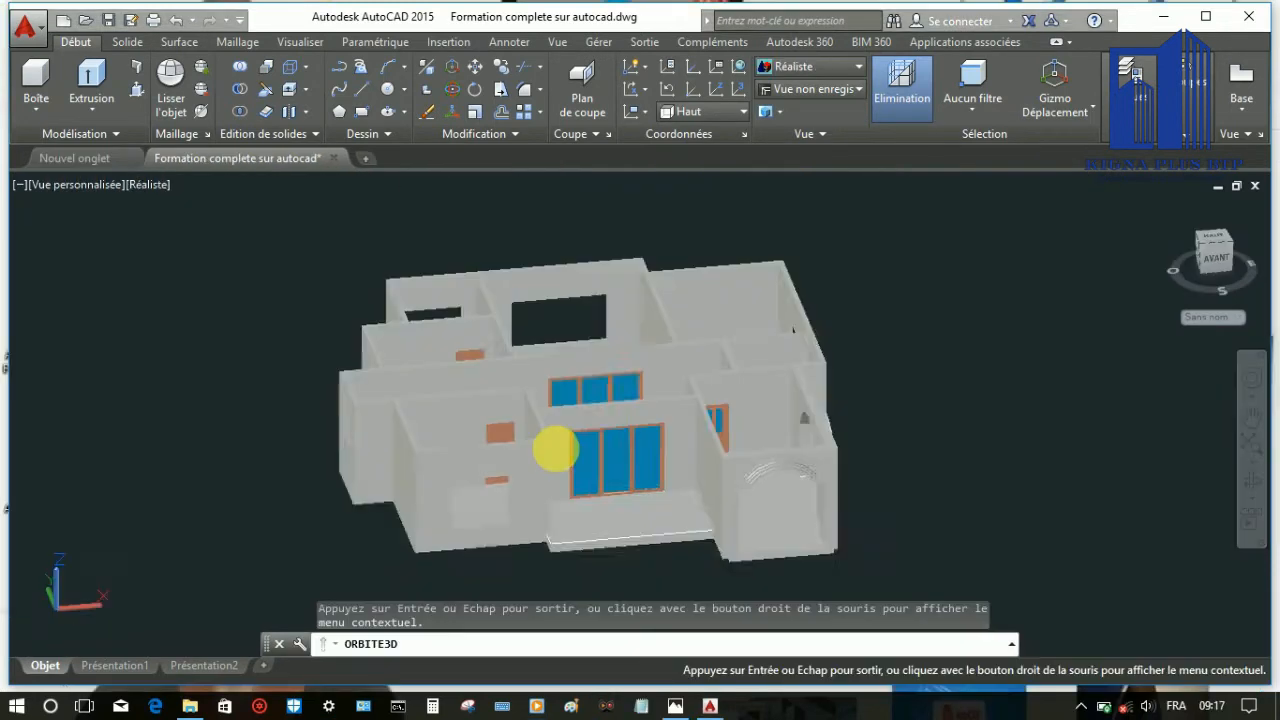
Set the visual style to Filaire 2D and bring the front room's empty window opening into close view
left_click_drag(543, 449, 557, 455)
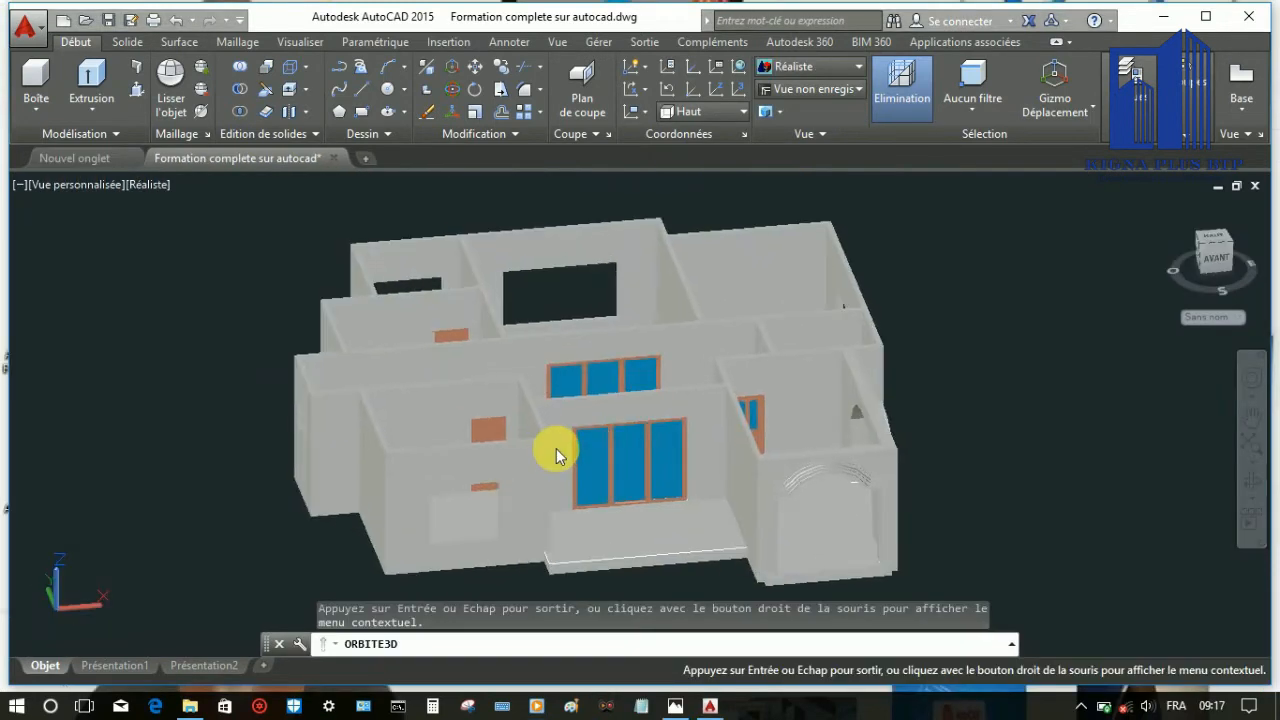
left_click(148, 186)
left_click(145, 186)
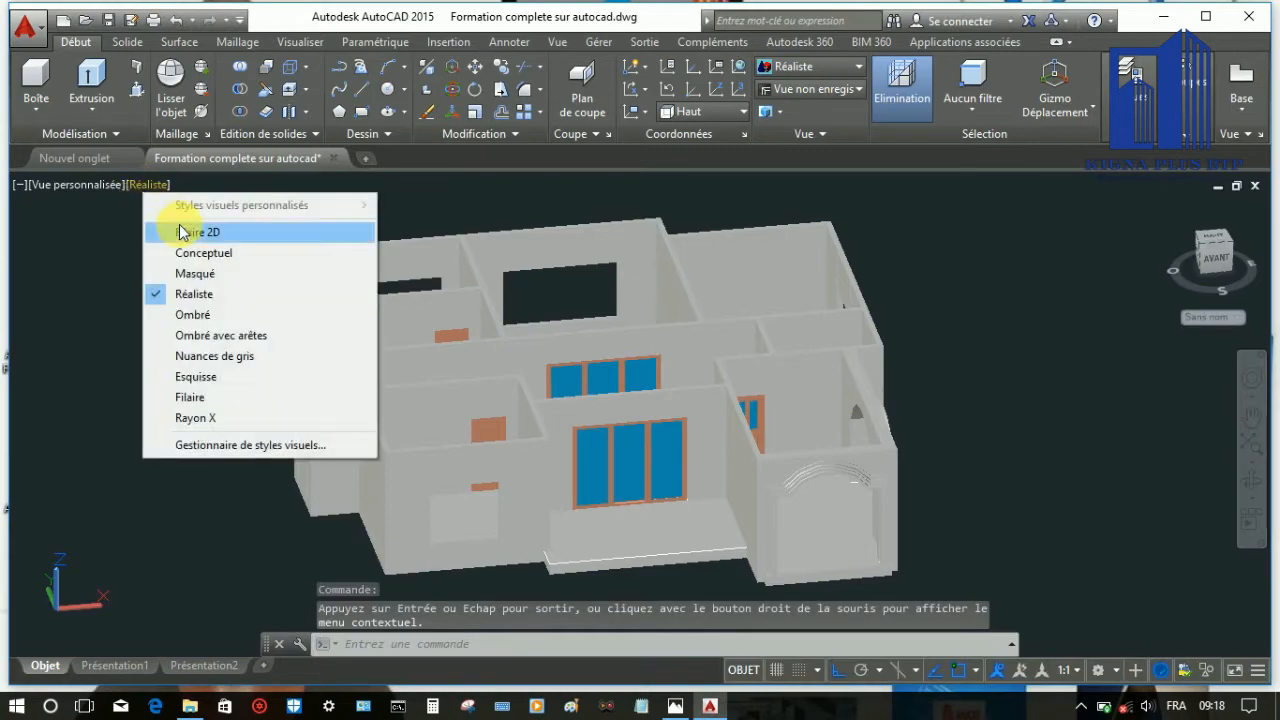
left_click(190, 231)
left_click(1246, 483)
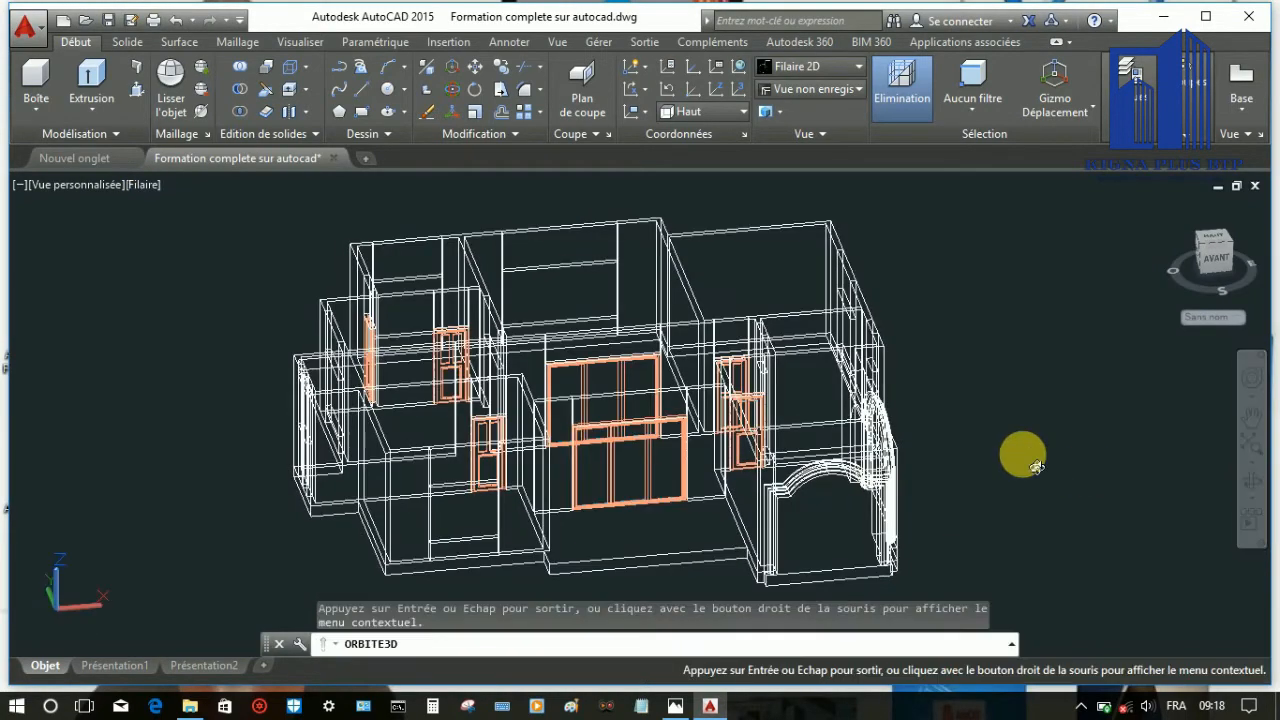
left_click_drag(490, 425, 574, 426)
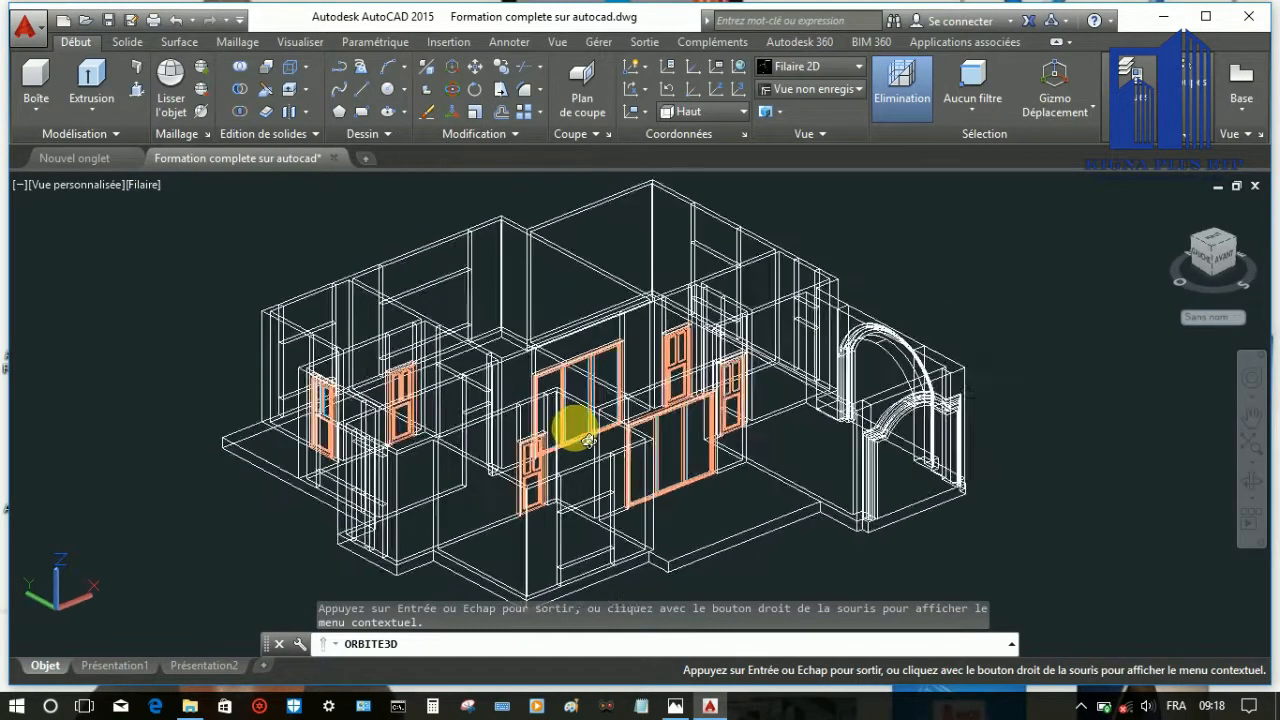
middle_click_drag(562, 515, 560, 417)
scroll(560, 417, "up", 5)
right_click(624, 478)
left_click(714, 122)
Make the Fenetre layer current and set its colour to index 21
left_click(1148, 128)
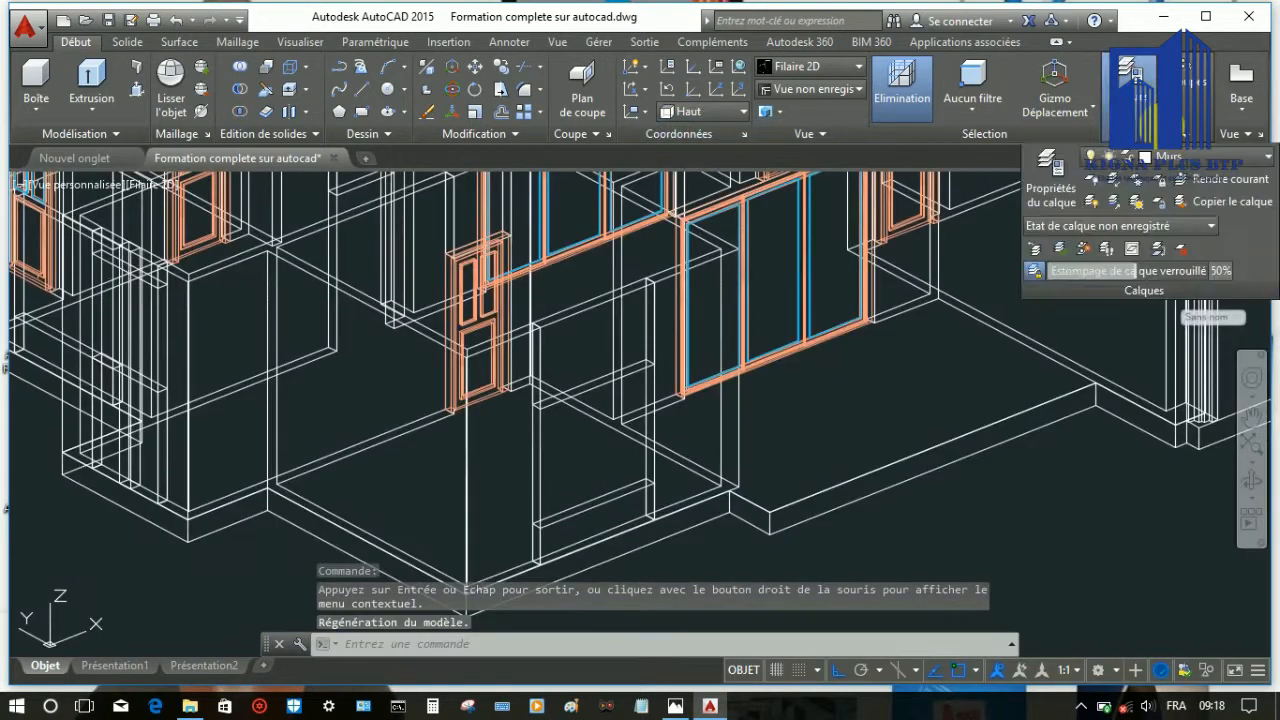
left_click(1170, 157)
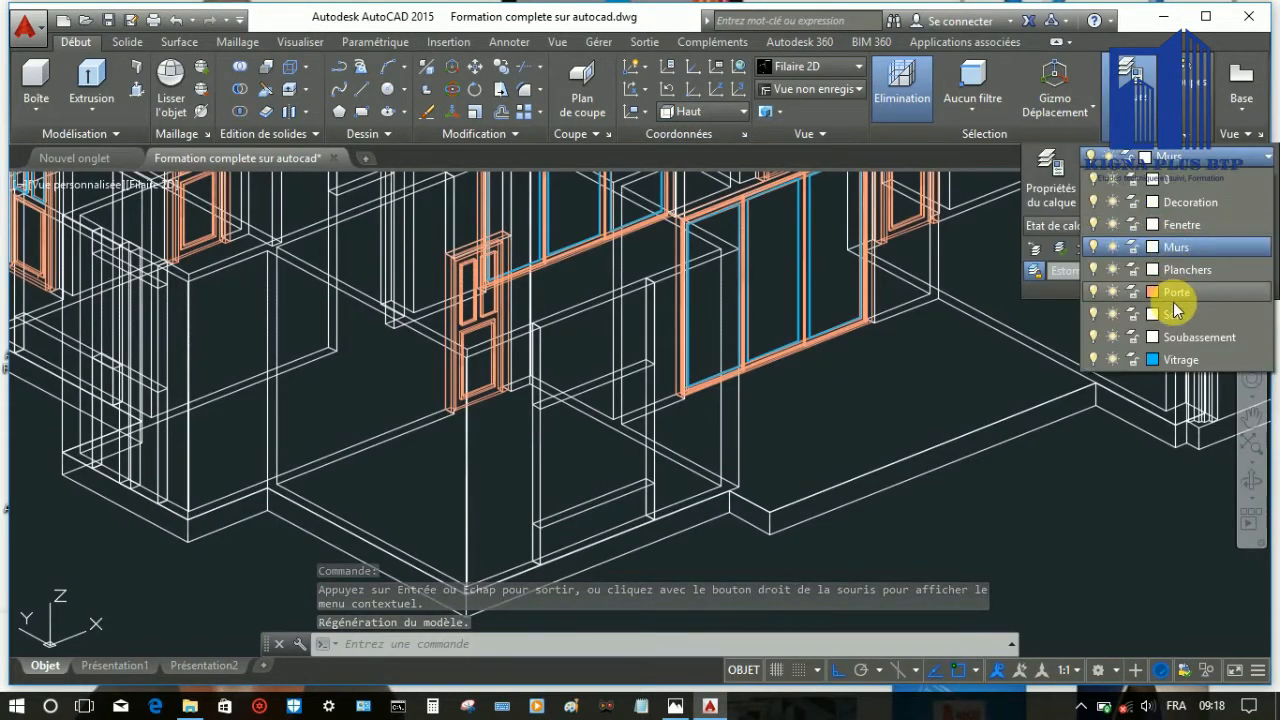
left_click(1200, 246)
scroll(610, 490, "up", 3)
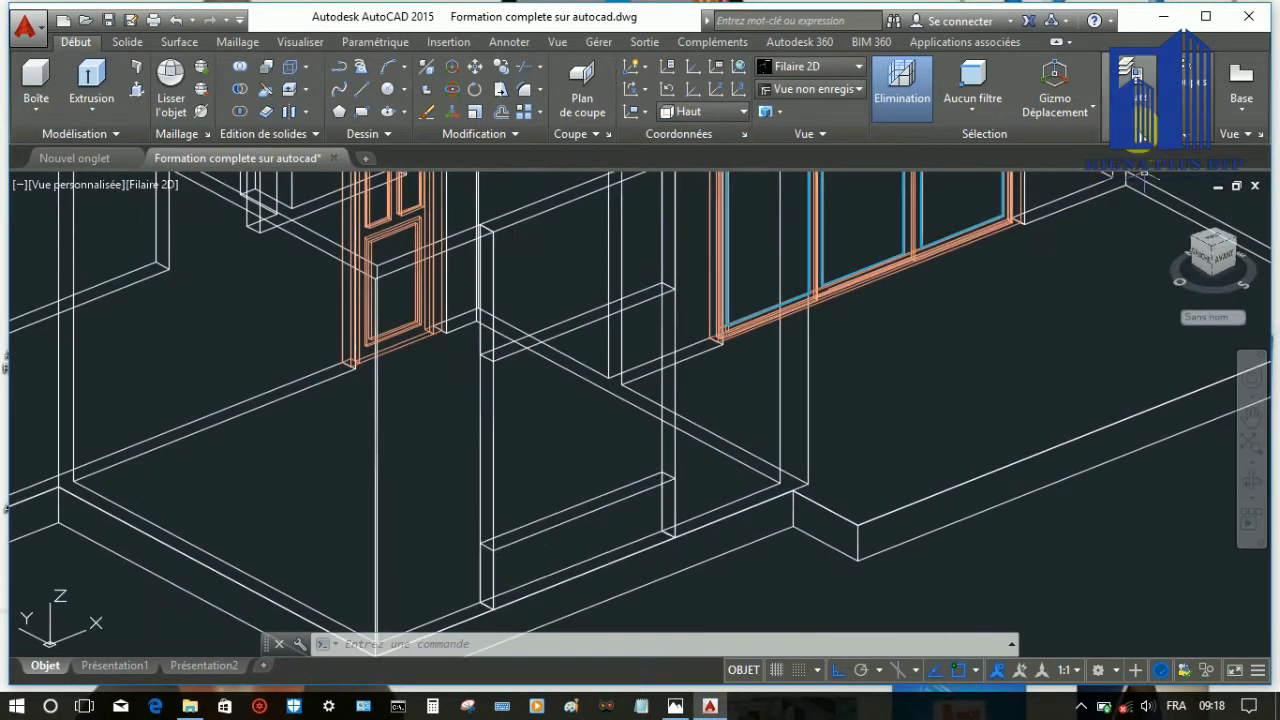
left_click(1138, 110)
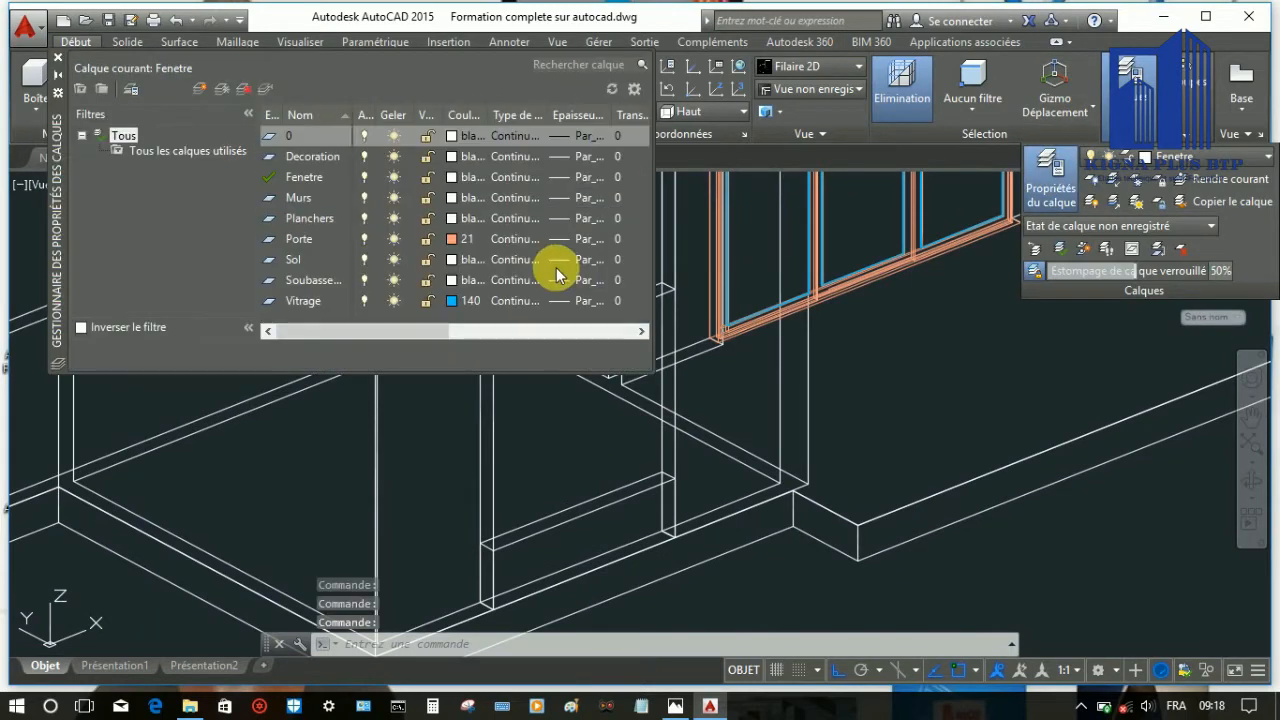
left_click(452, 176)
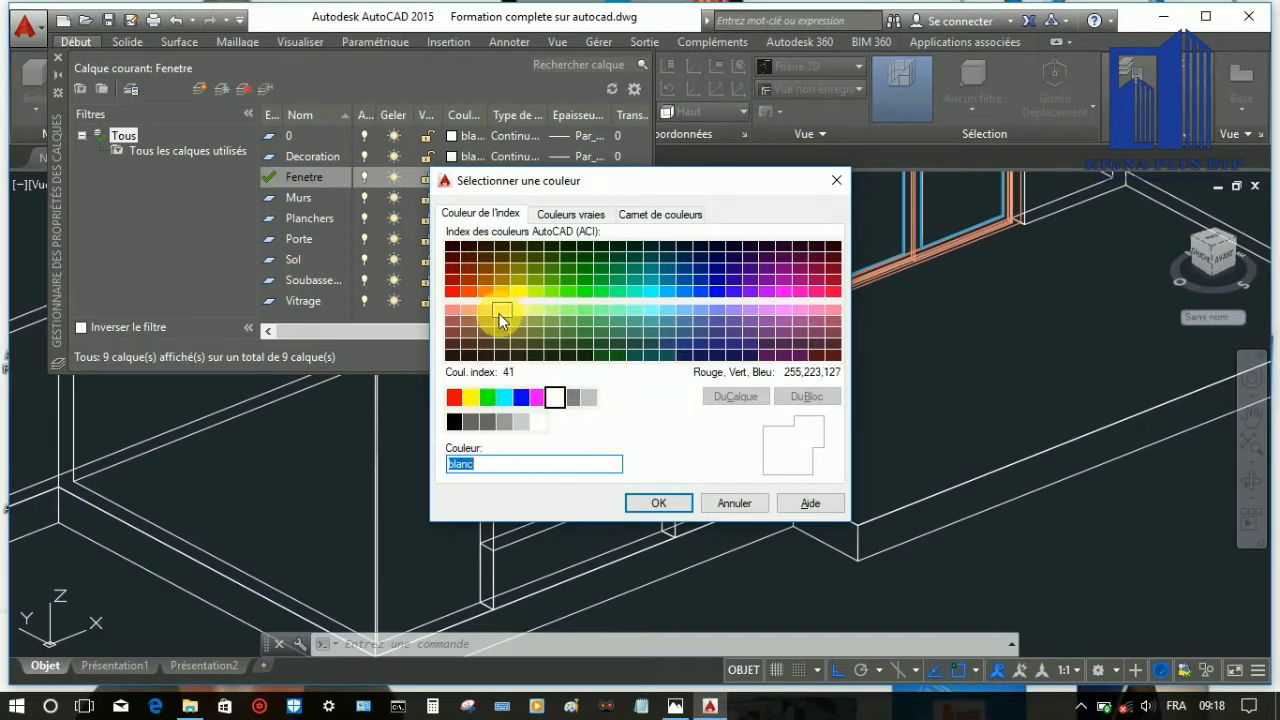
left_click(467, 311)
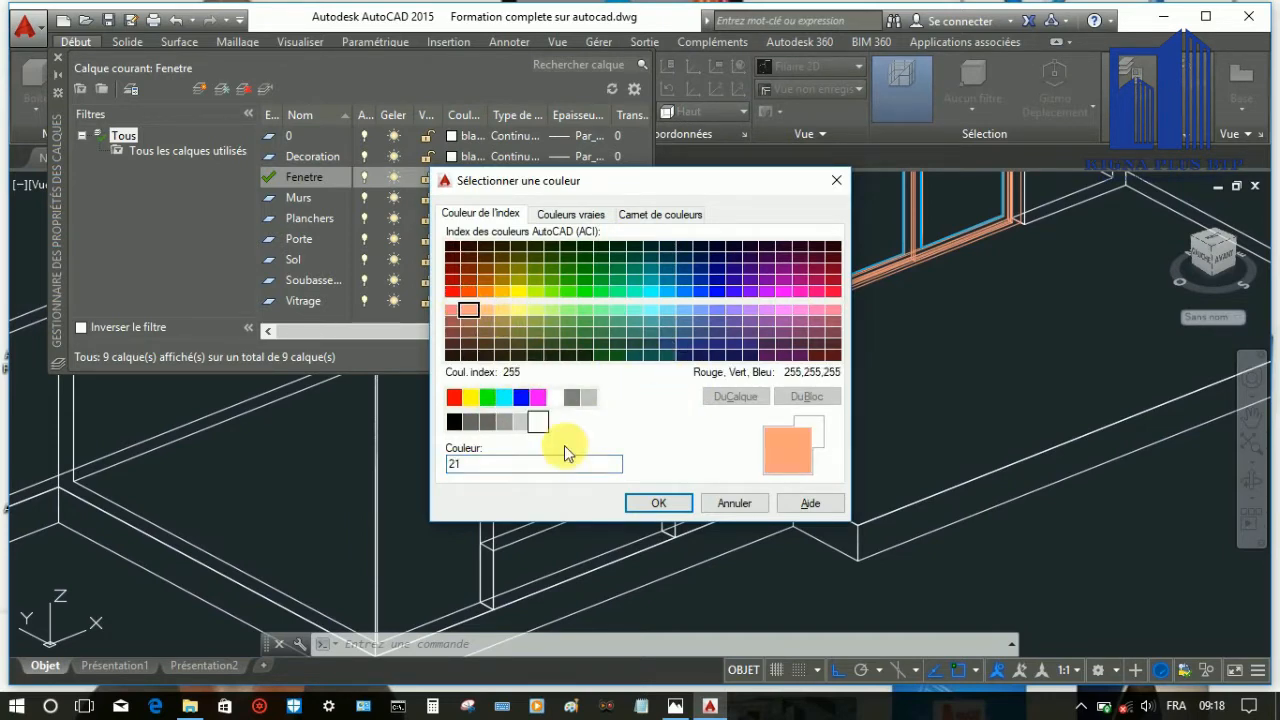
left_click(648, 500)
left_click(57, 68)
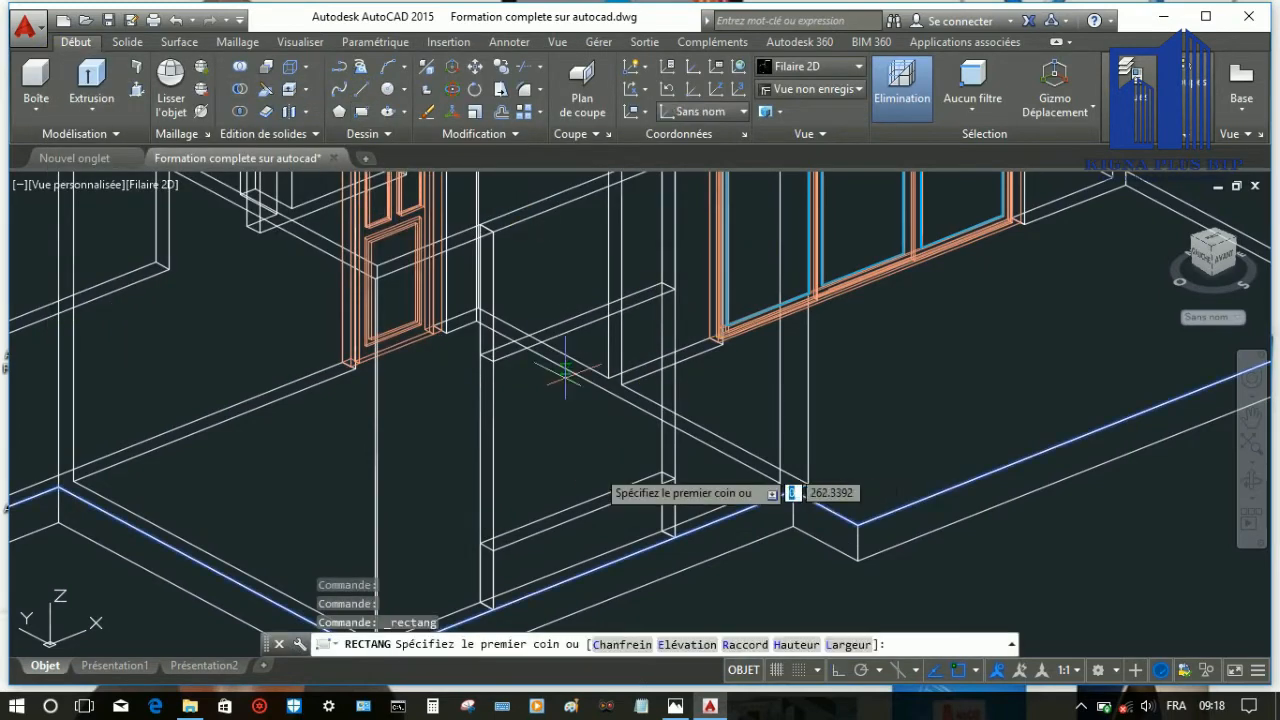
scroll(600, 467, "up", 2)
left_click(715, 486)
right_click(580, 381)
left_click(616, 418)
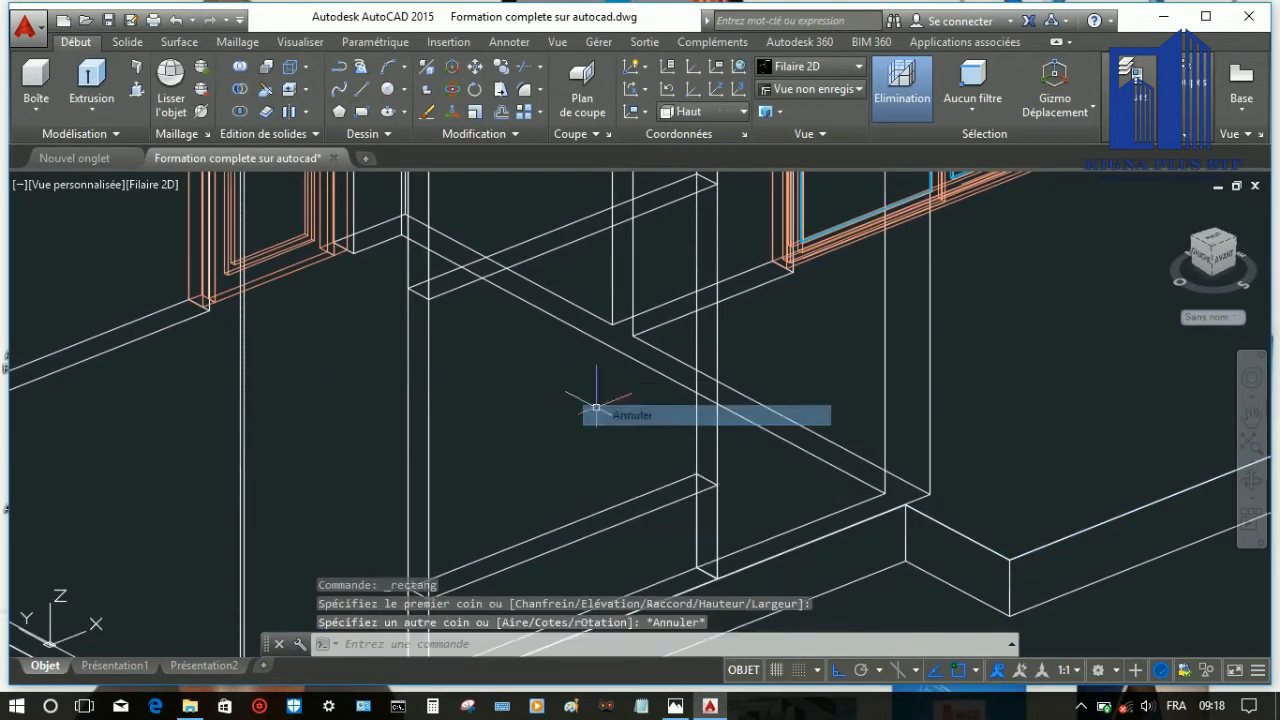
Draw a line along the upper edge of the front room's window opening, between its two jambs
left_click(364, 90)
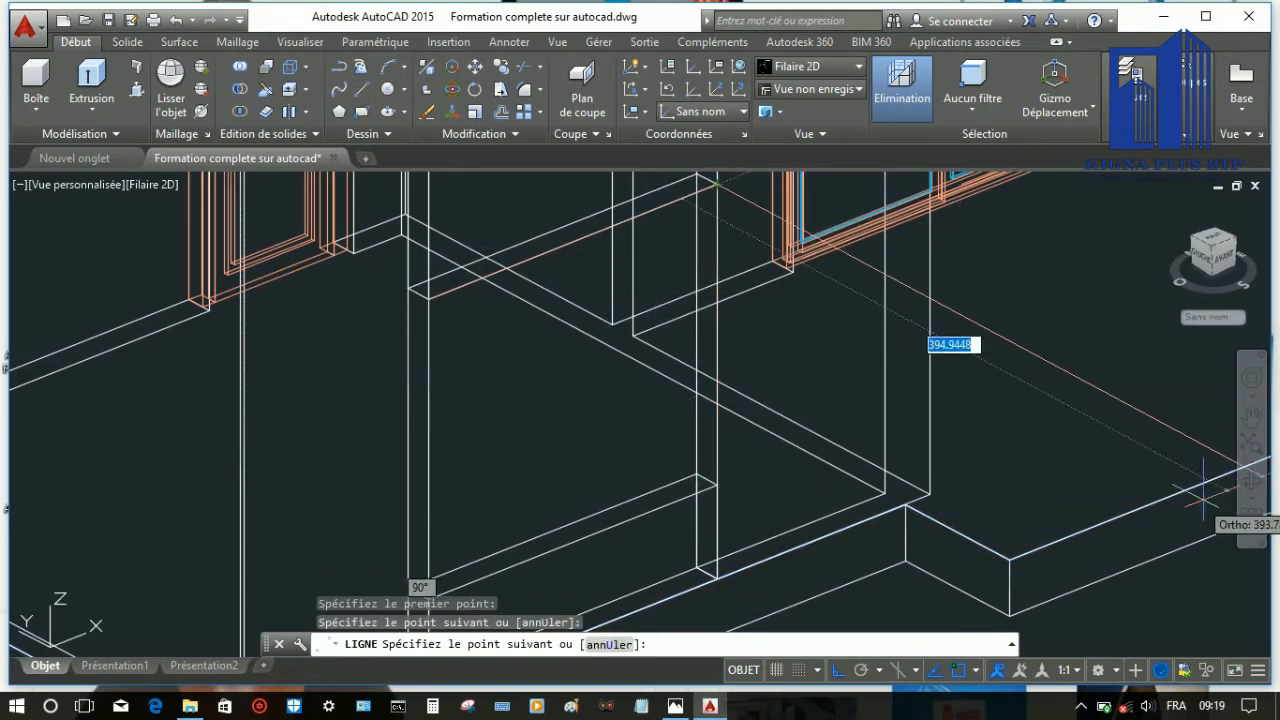
left_click(1251, 481)
left_click_drag(900, 380, 590, 405)
key("Escape")
scroll(592, 350, "up", 4)
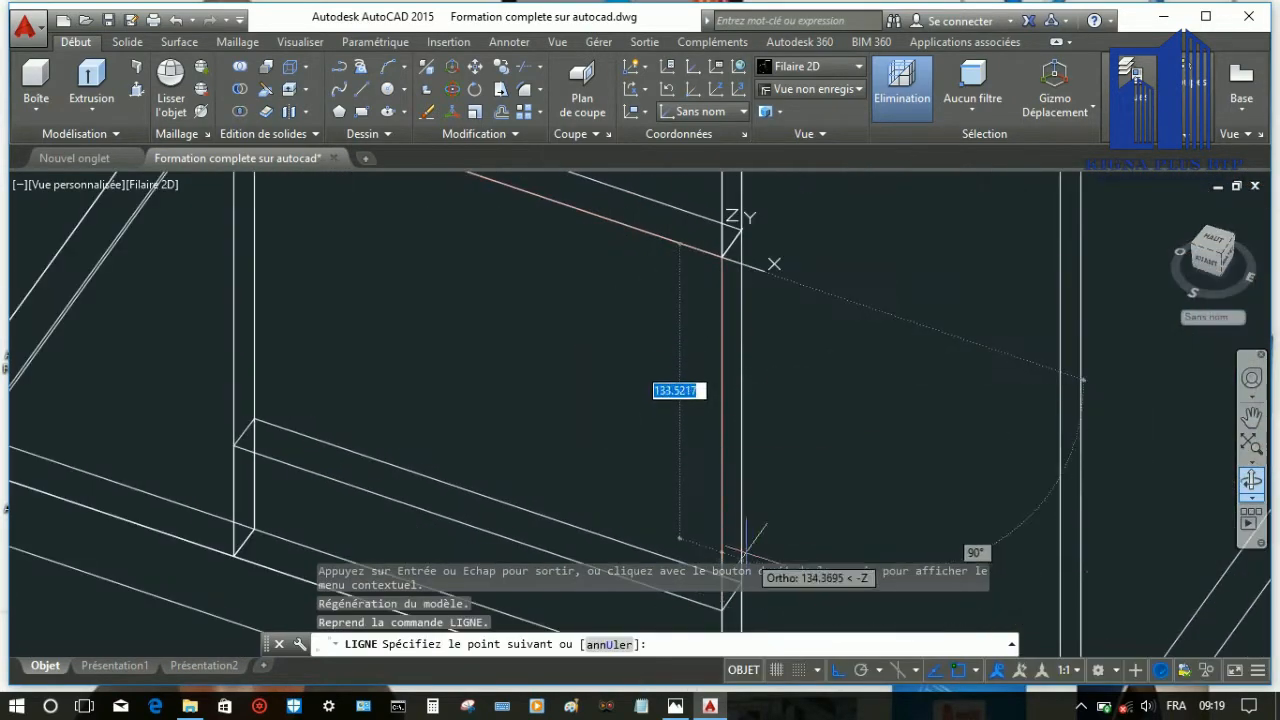
scroll(708, 358, "down", 4)
right_click(707, 390)
left_click(722, 401)
Draw a vertical line along the right jamb of the window opening, from the sill corner to the lintel corner
right_click(658, 348)
left_click(700, 358)
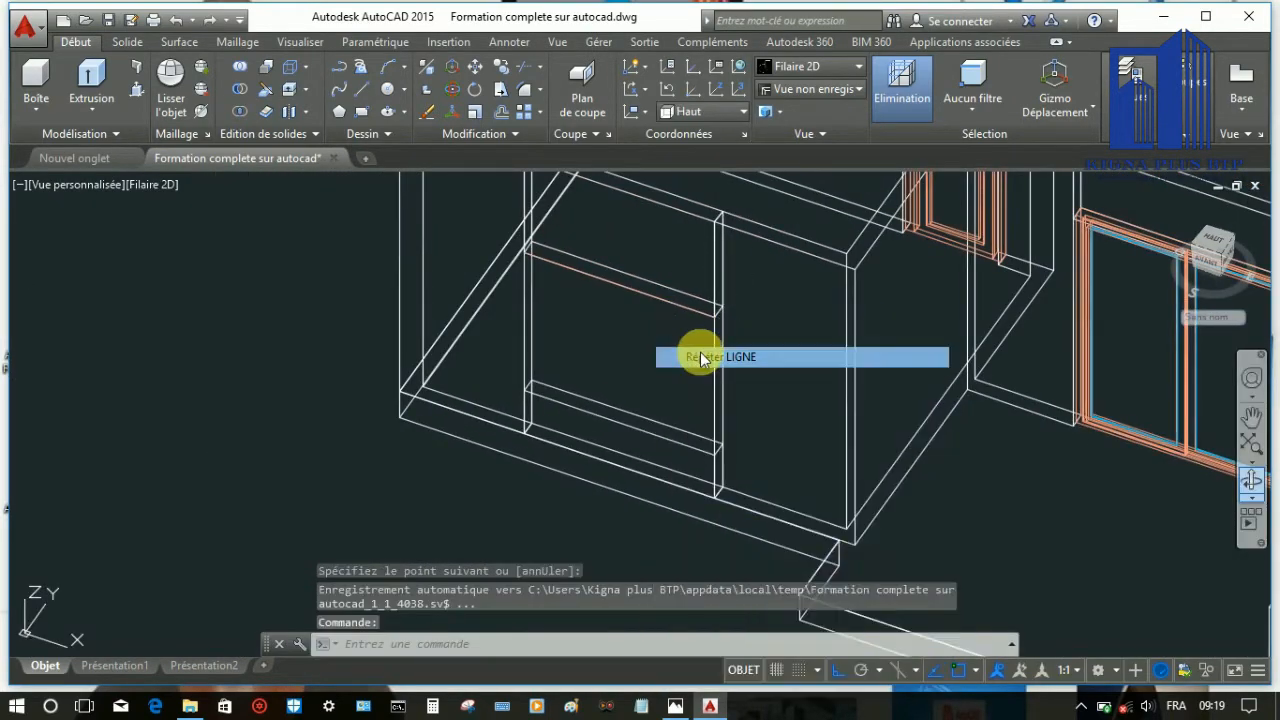
left_click(714, 455)
left_click(714, 317)
right_click(708, 320)
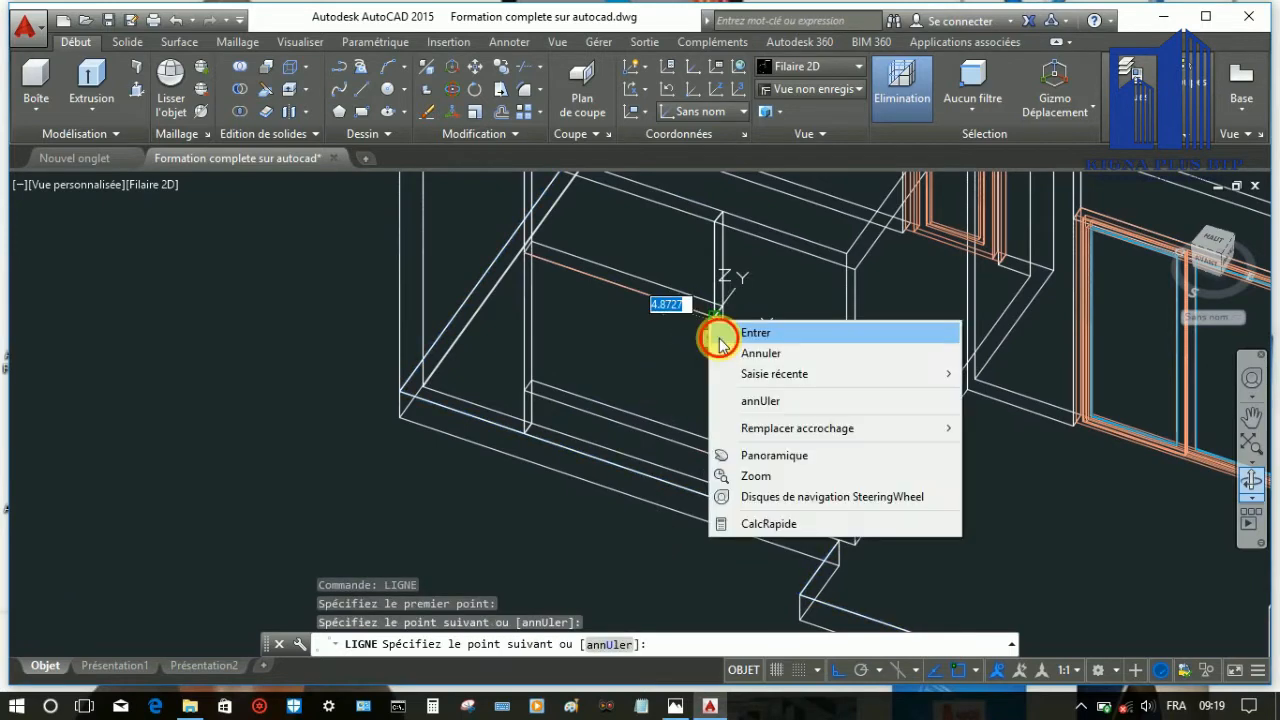
left_click(718, 336)
Draw connected lines along the sill and the left jamb to close the outline of the window opening
right_click(663, 352)
left_click(712, 18)
left_click(713, 452)
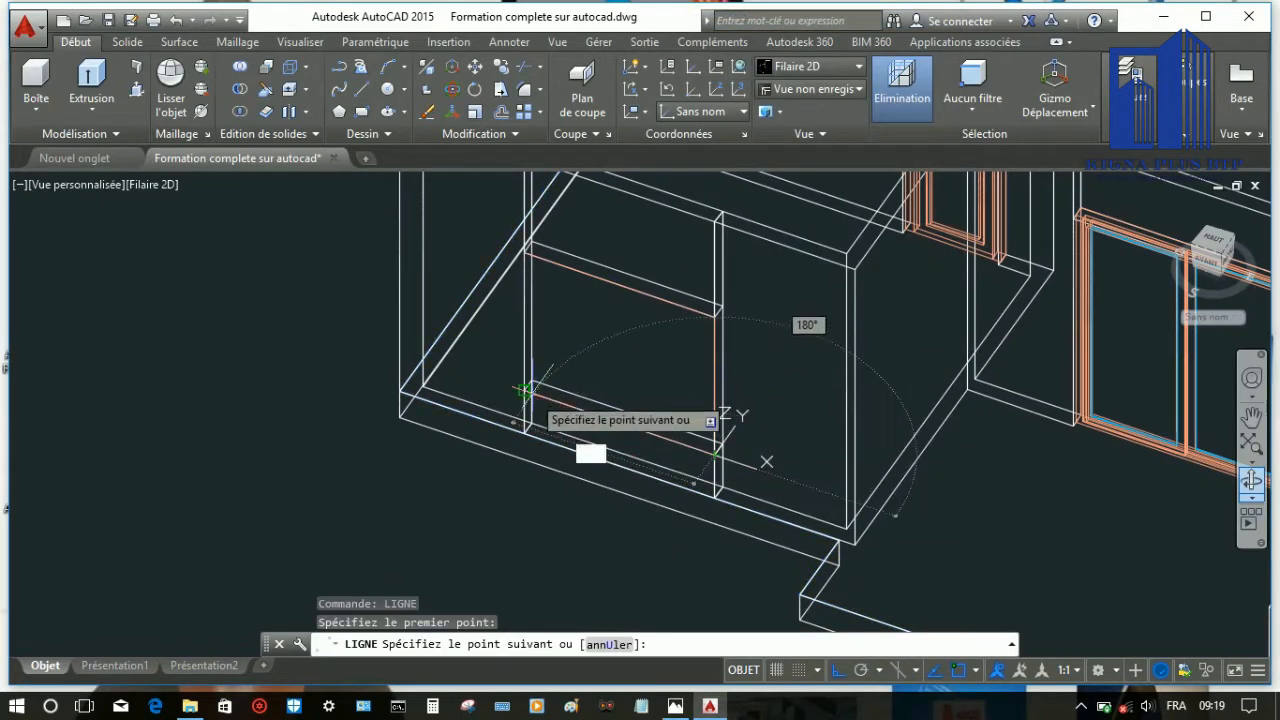
left_click(524, 391)
left_click(525, 254)
right_click(526, 253)
left_click(560, 264)
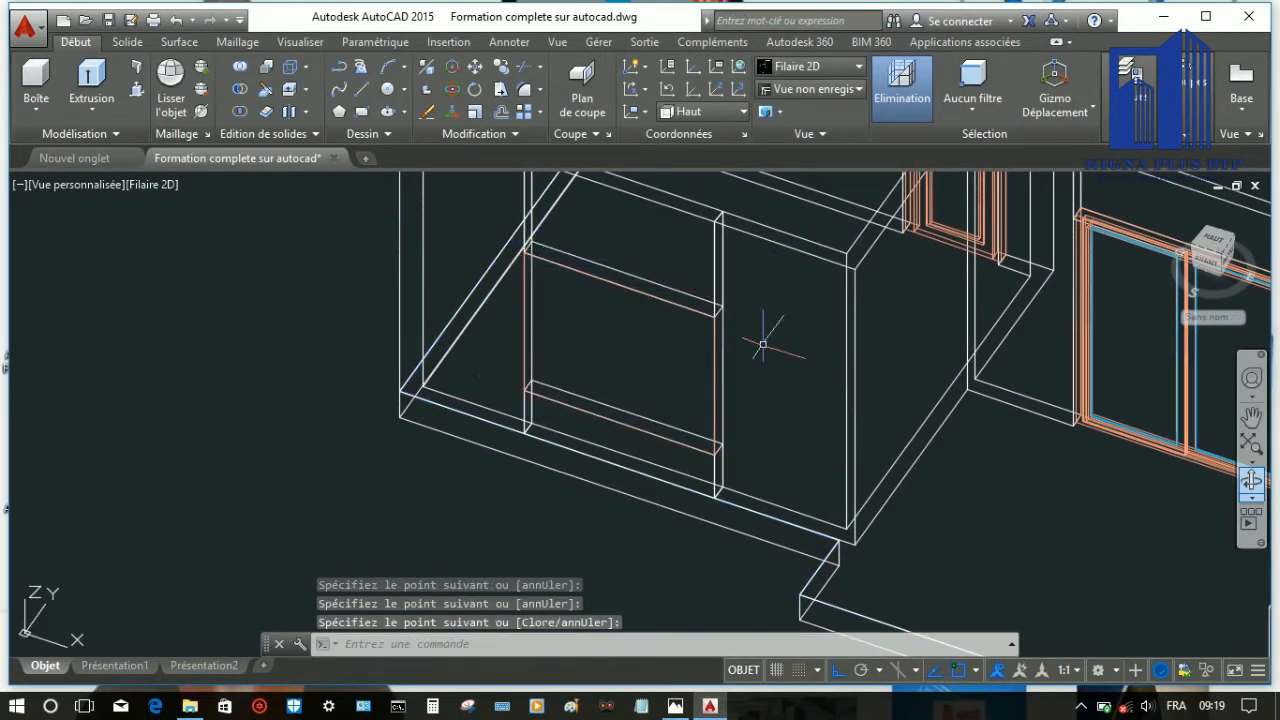
Isolate the window outline together with the wall pieces and base around the front opening
scroll(813, 411, "down", 5)
left_click(1248, 480)
left_click_drag(730, 400, 786, 422)
right_click(753, 413)
left_click(787, 64)
left_click(826, 555)
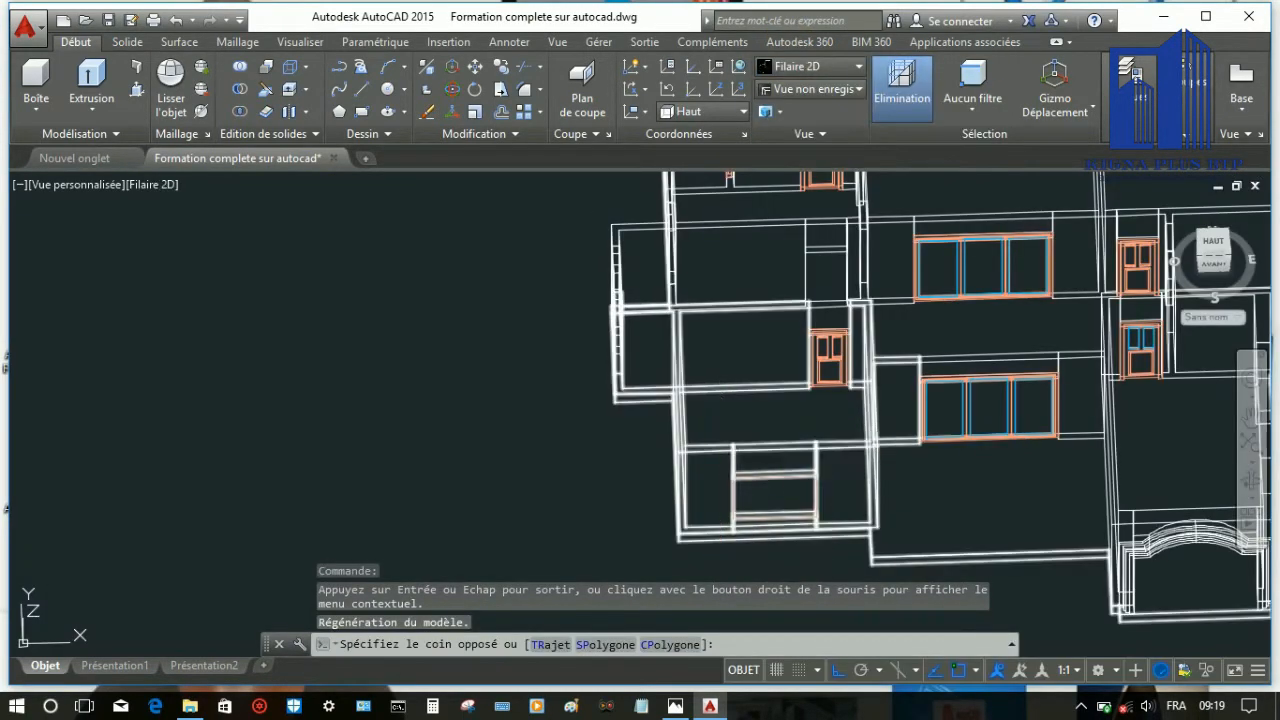
left_click(772, 474)
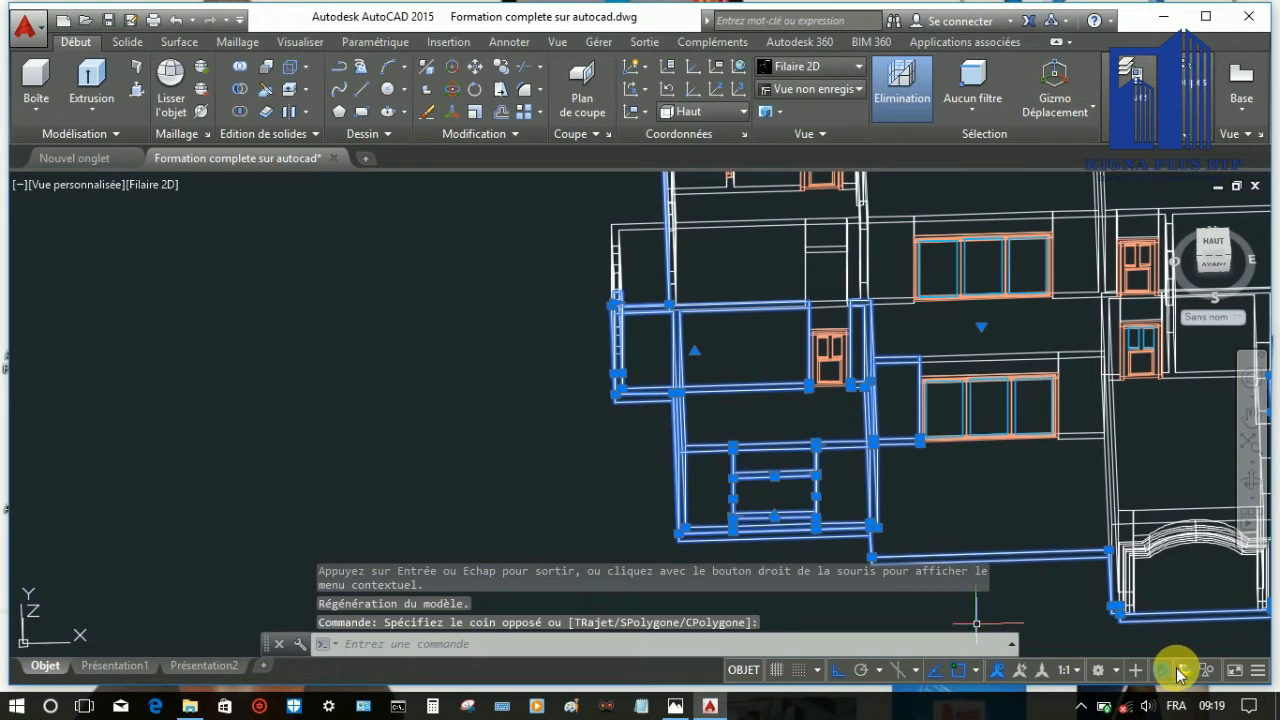
key("Escape")
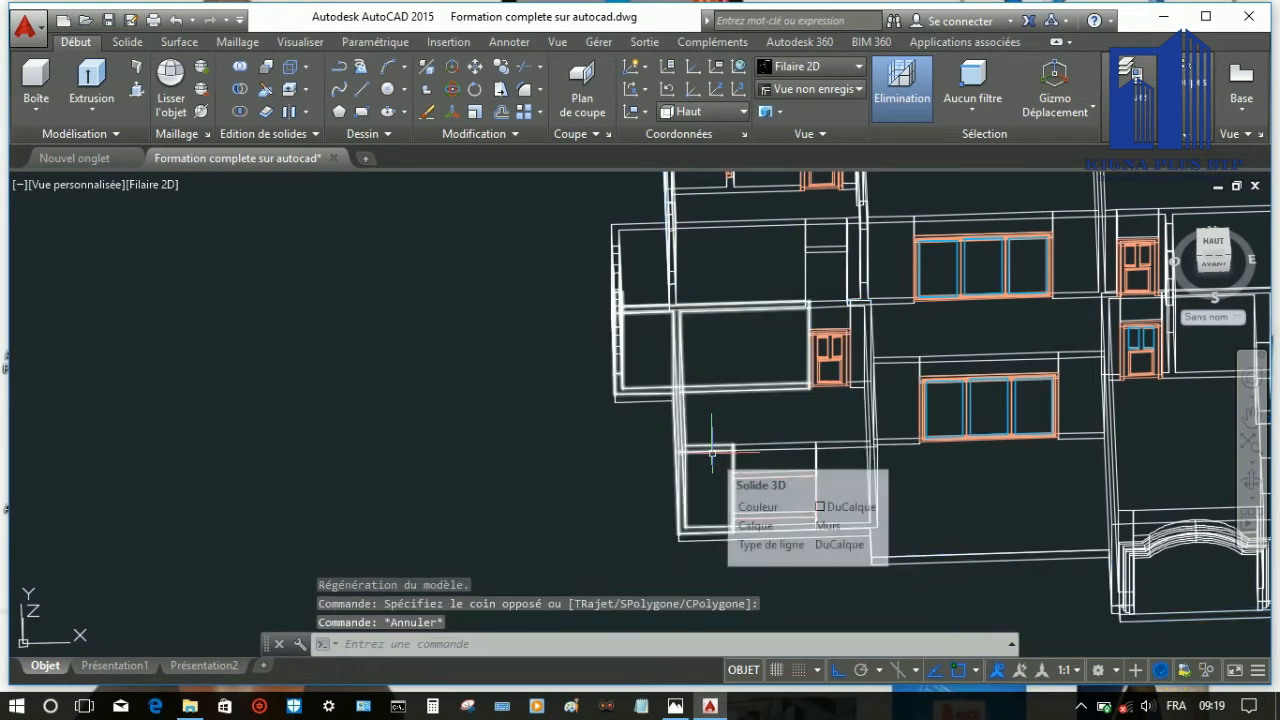
left_click(848, 571)
left_click(778, 418)
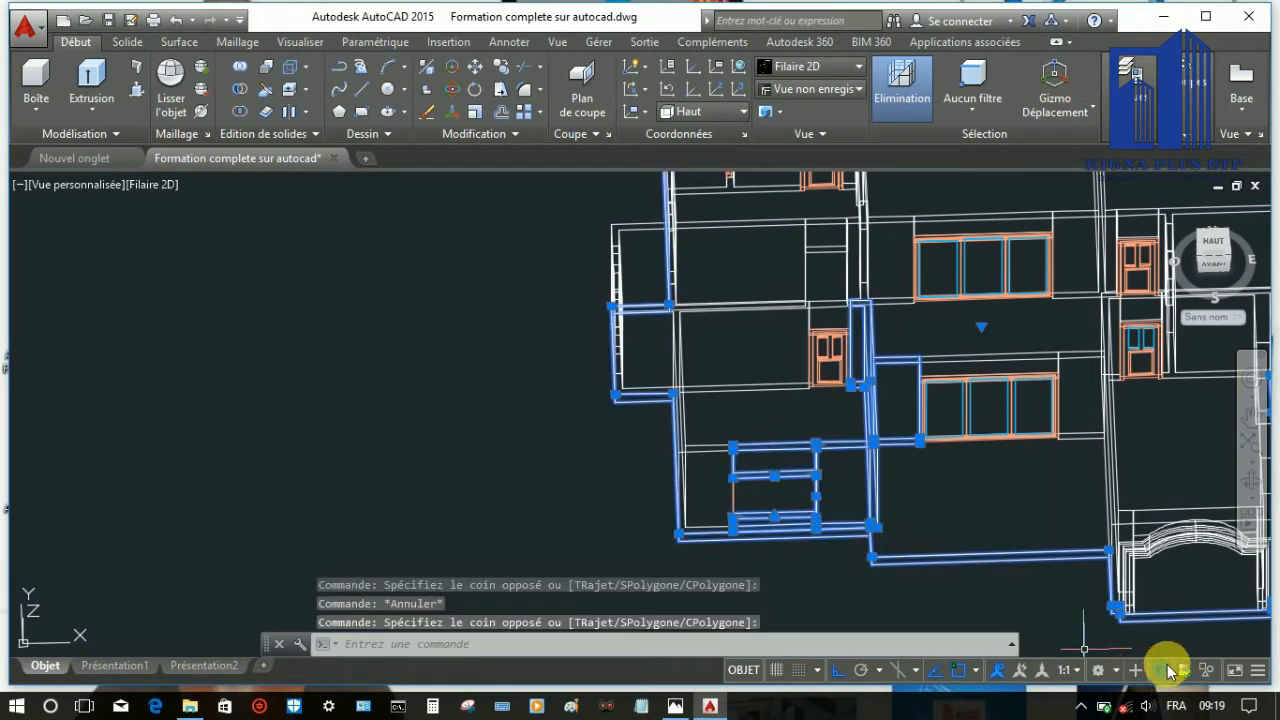
left_click(1207, 672)
left_click(1198, 630)
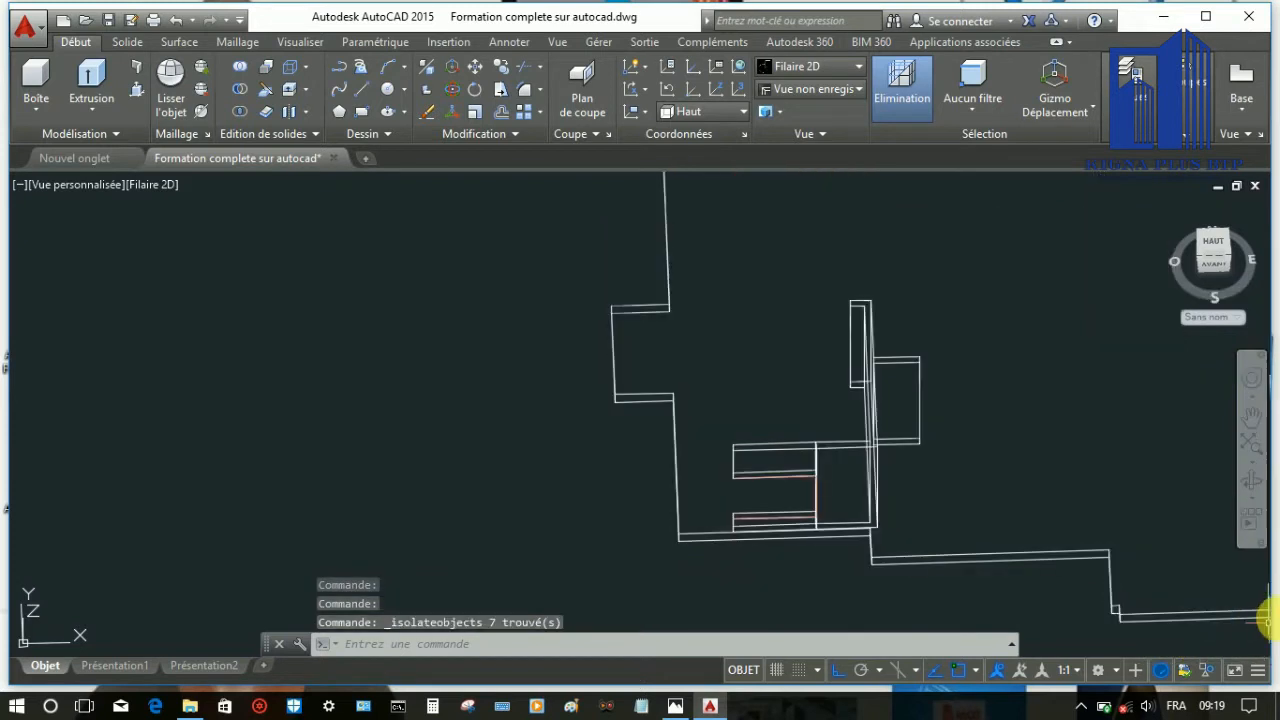
Switch to the Avant view and draw the missing vertical line on the left side of the window outline
left_click(60, 184)
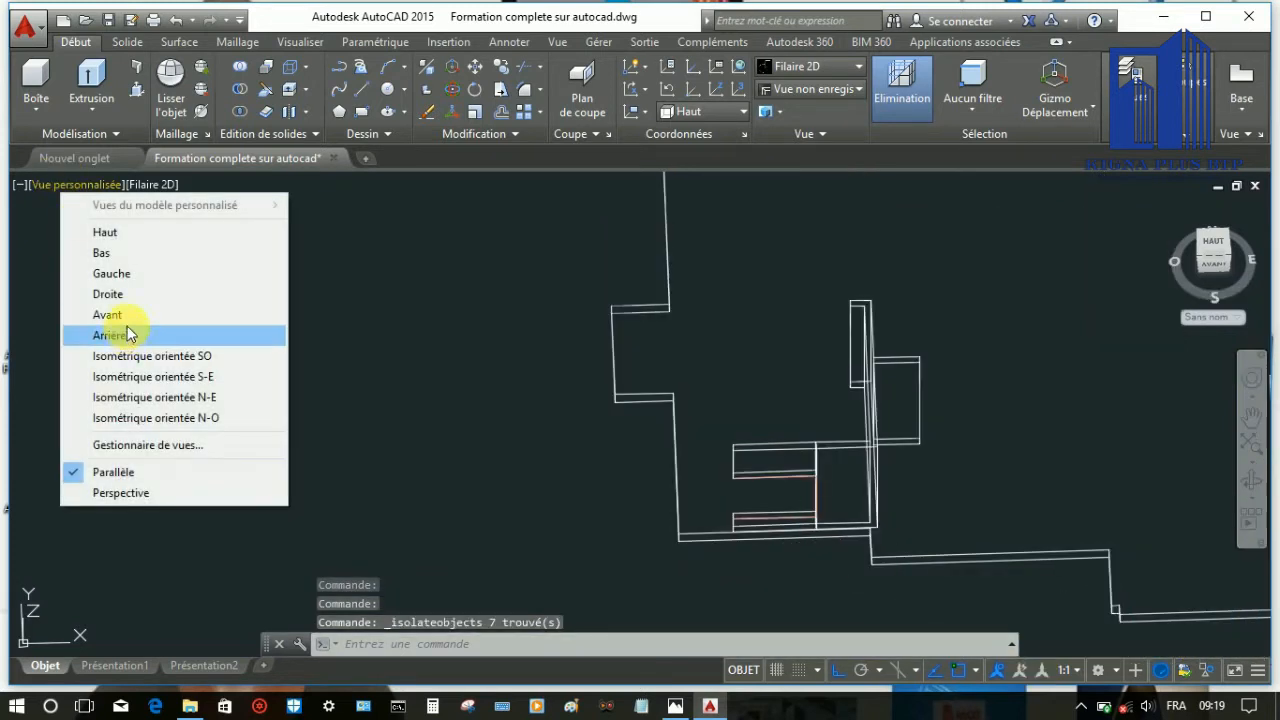
left_click(120, 314)
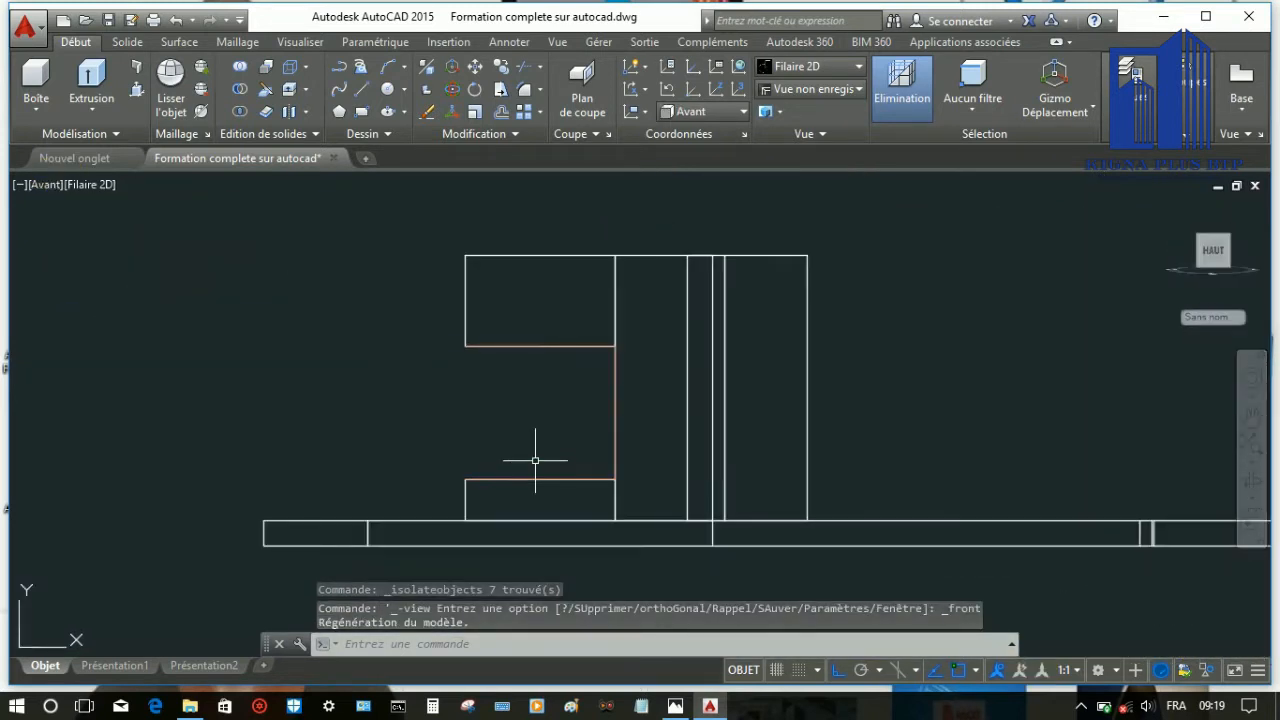
scroll(500, 440, "up", 2)
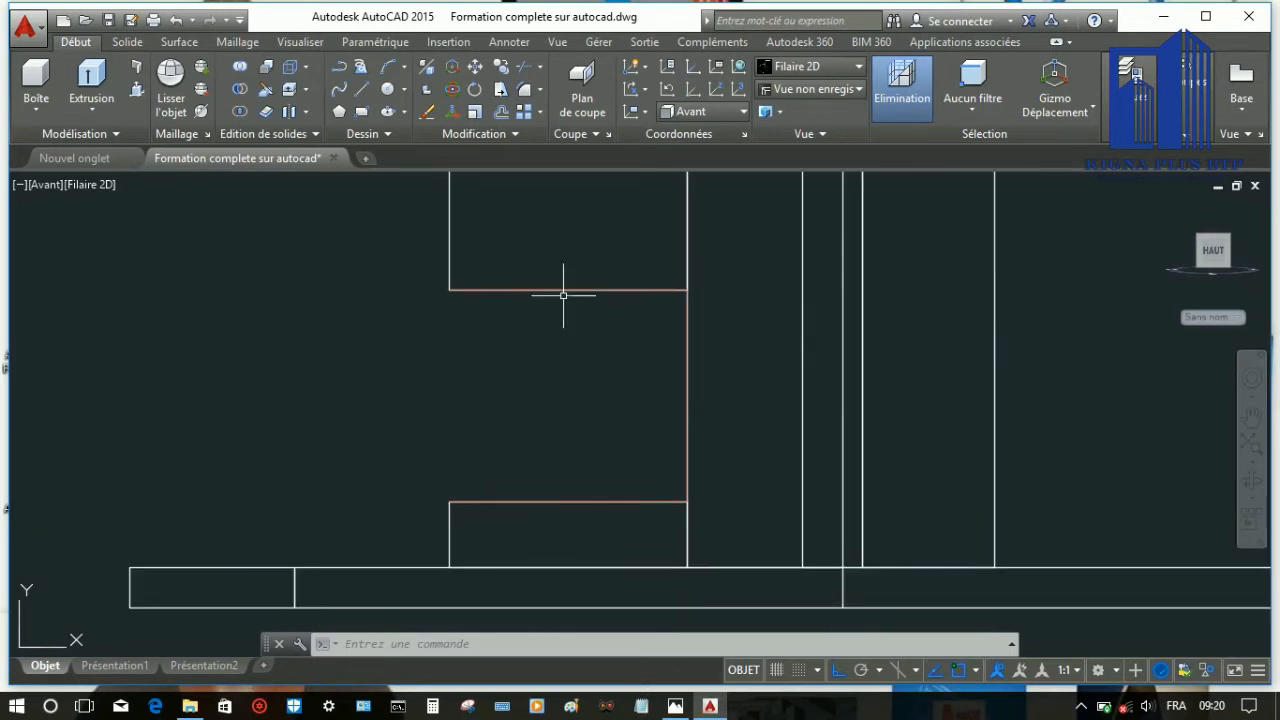
left_click(362, 89)
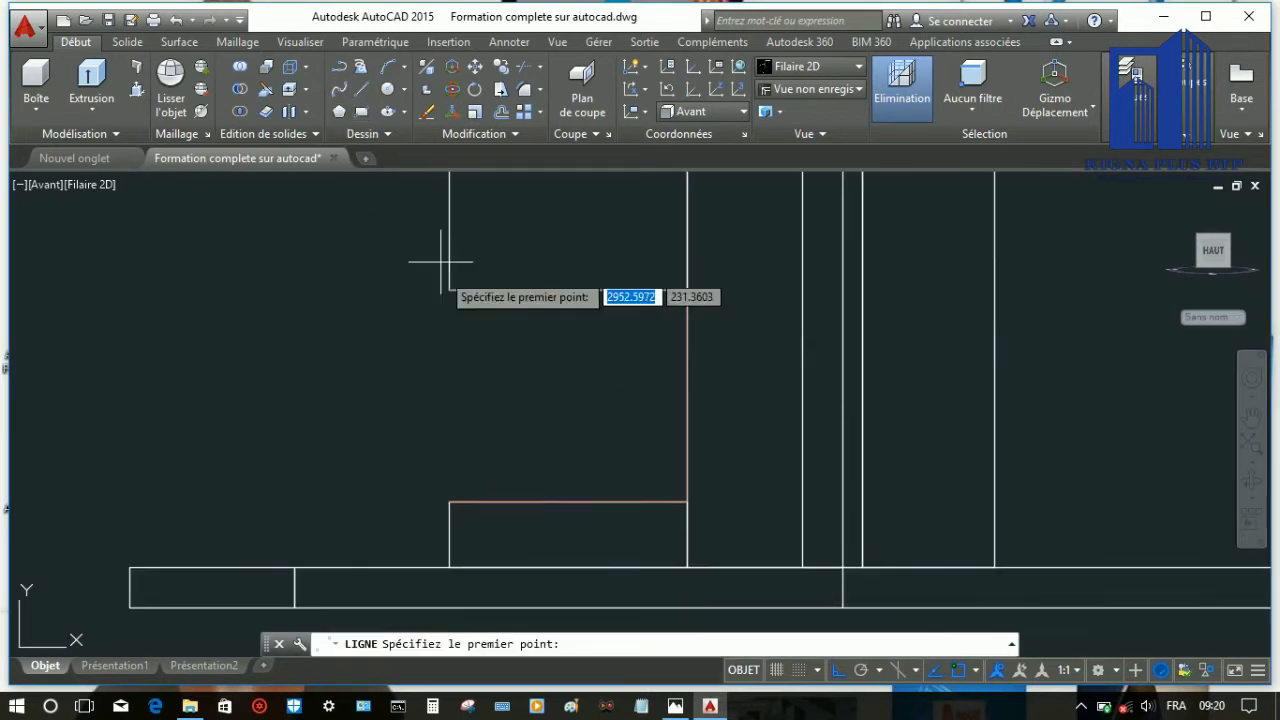
left_click(450, 510)
right_click(488, 441)
left_click(514, 449)
Offset all four sides of the window outline inward by 8 to form the frame thickness
left_click(501, 112)
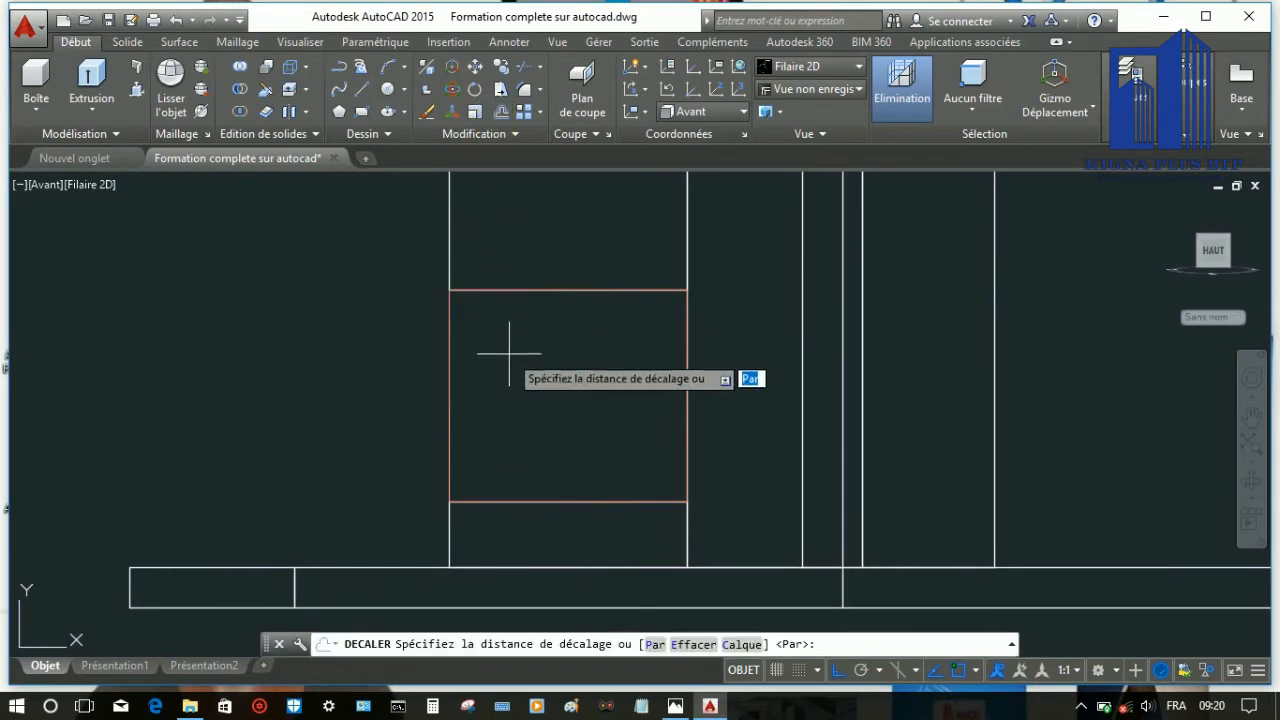
type("8")
key("Return")
left_click(520, 501)
left_click(471, 422)
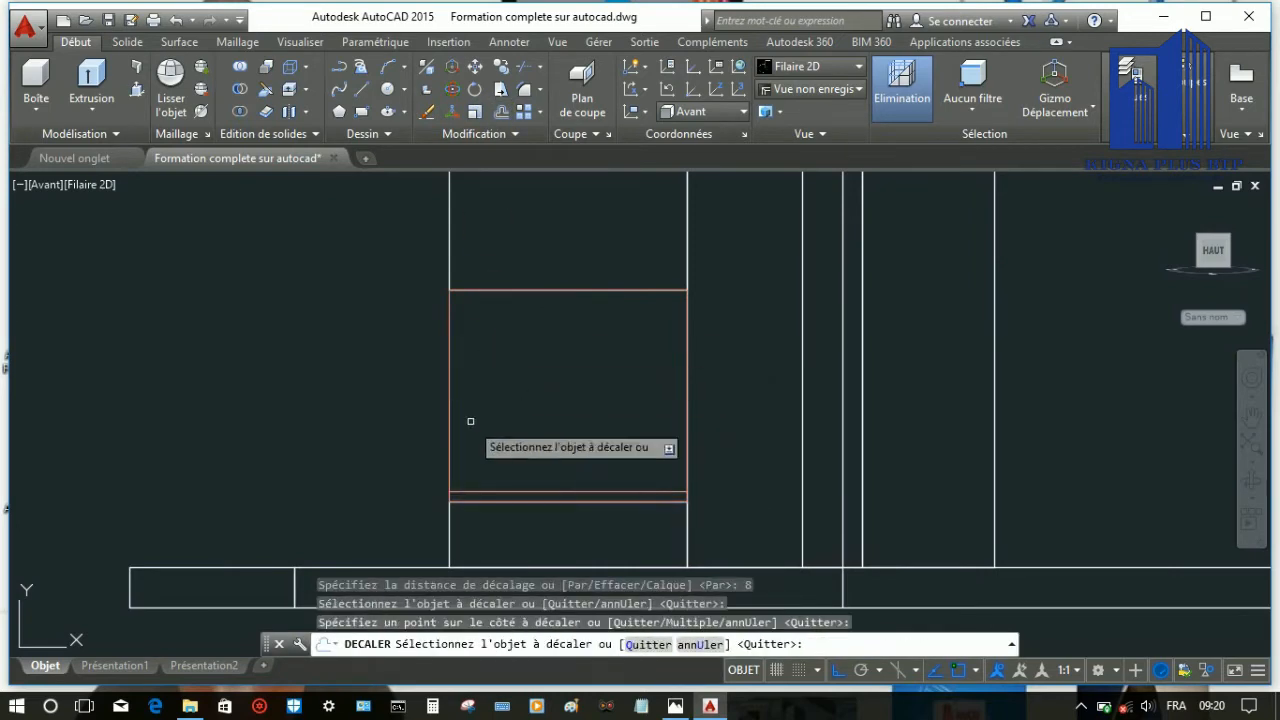
left_click(450, 420)
left_click(500, 416)
left_click(520, 292)
left_click(520, 363)
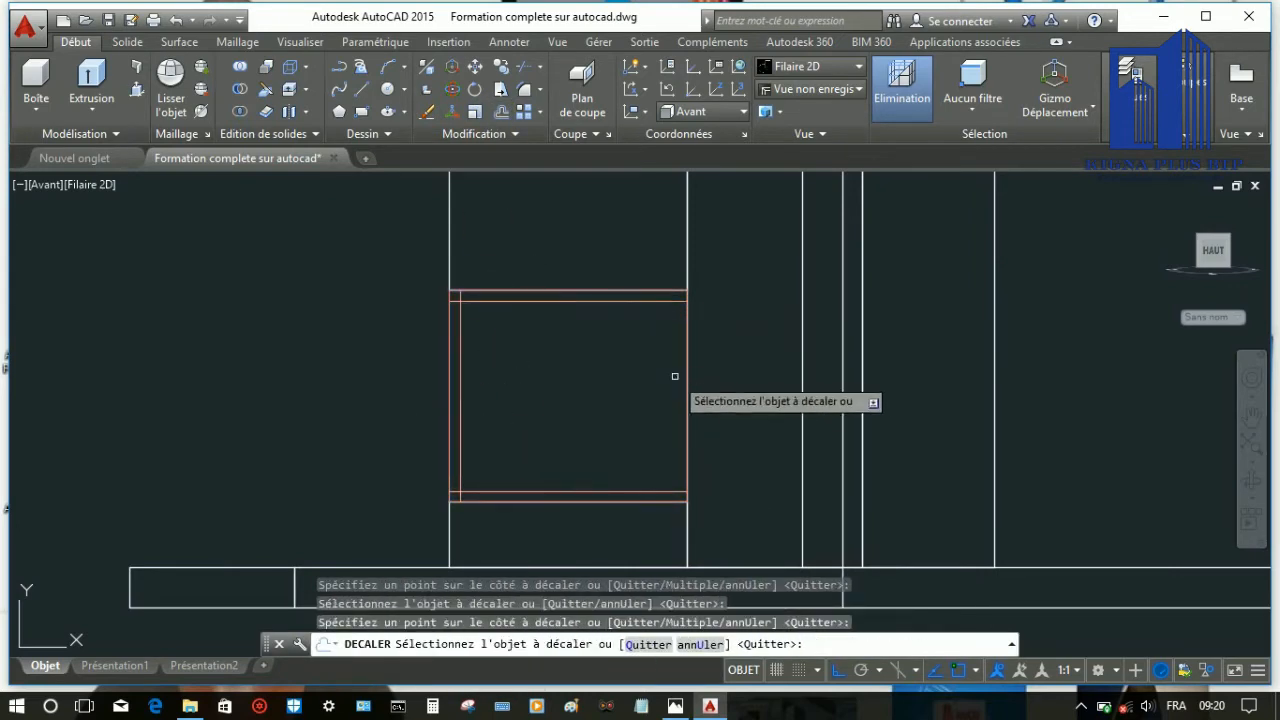
left_click(686, 376)
left_click(620, 380)
right_click(537, 348)
left_click(601, 378)
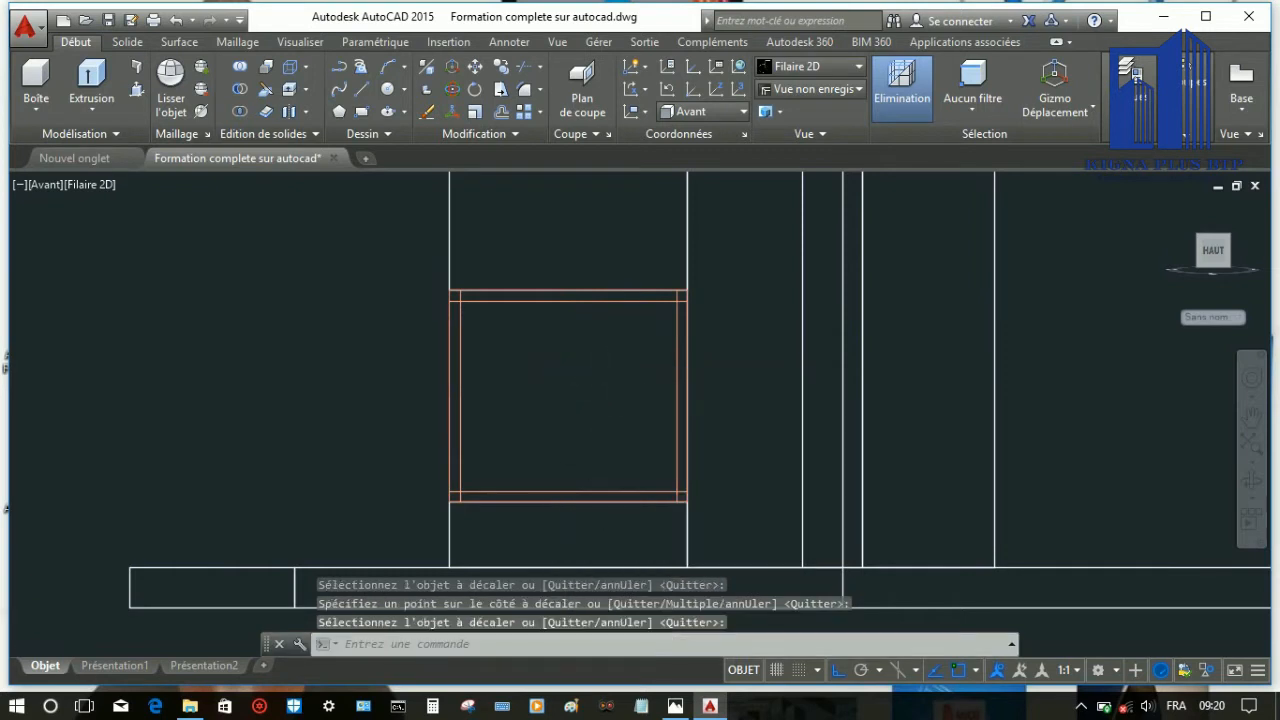
Fillet the two upper inner corners of the window frame with the Multiple option so the offset lines meet
scroll(590, 245, "up", 3)
left_click(524, 89)
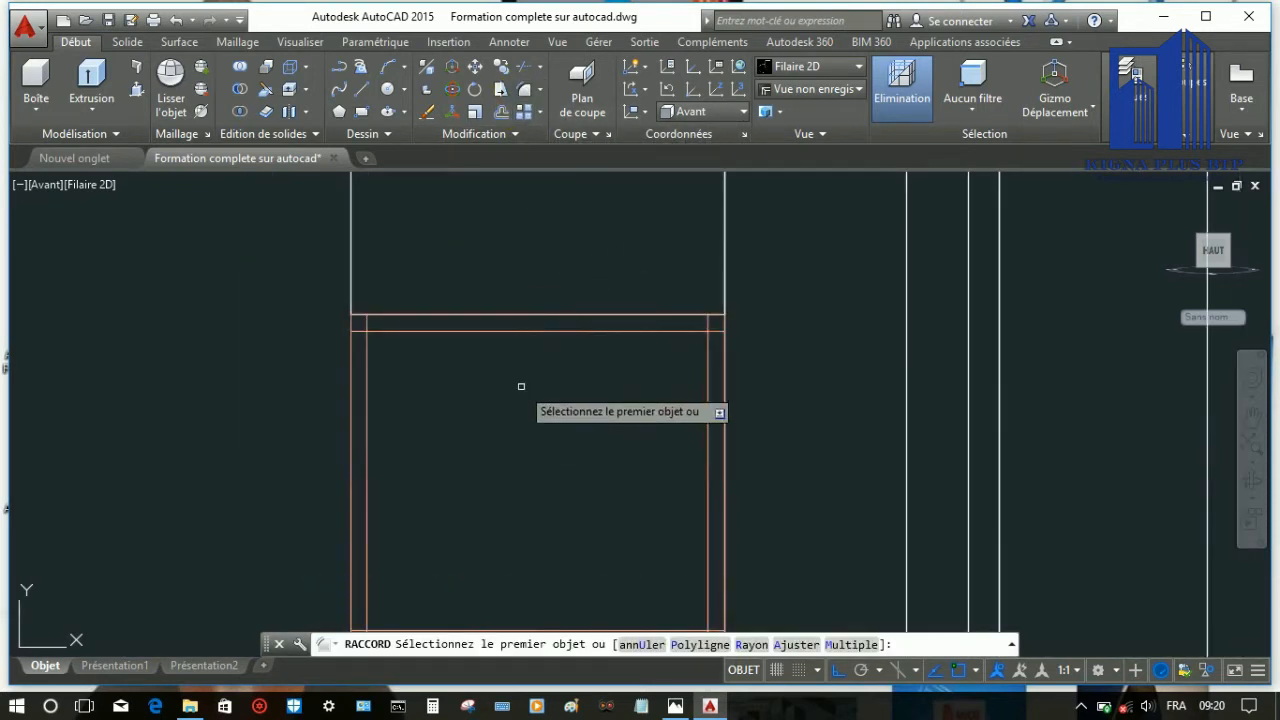
type("m")
key("Return")
left_click(710, 355)
left_click(705, 332)
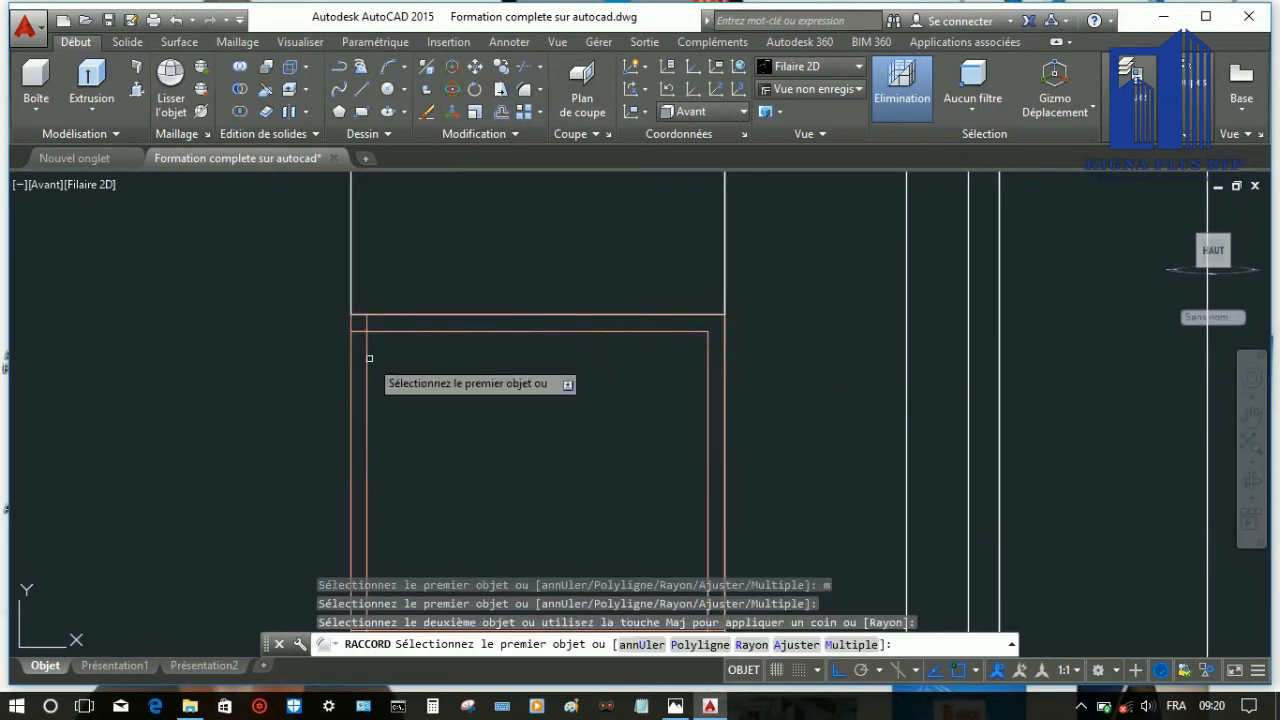
left_click(367, 358)
left_click(384, 332)
right_click(443, 278)
left_click(478, 290)
scroll(478, 290, "down", 3)
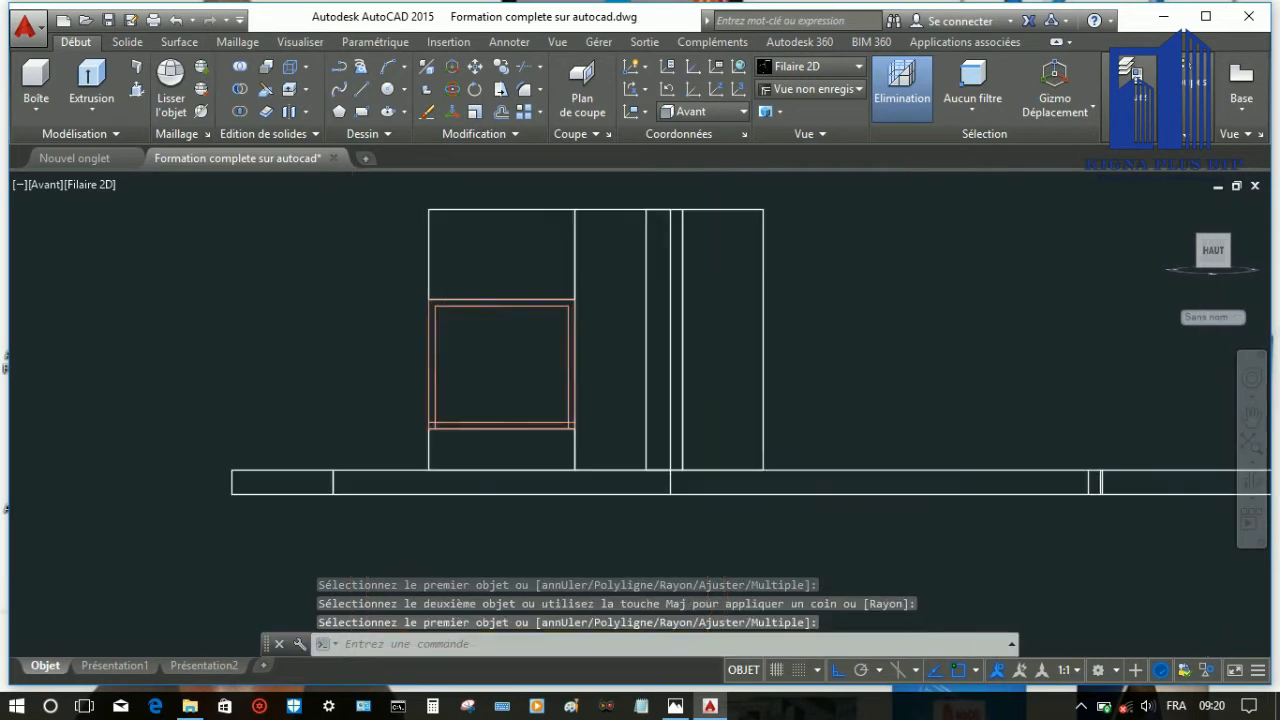
Erase the outer bottom line of the frame and draw short lines closing the lower ends of both jambs
scroll(468, 378, "up", 4)
key("Escape")
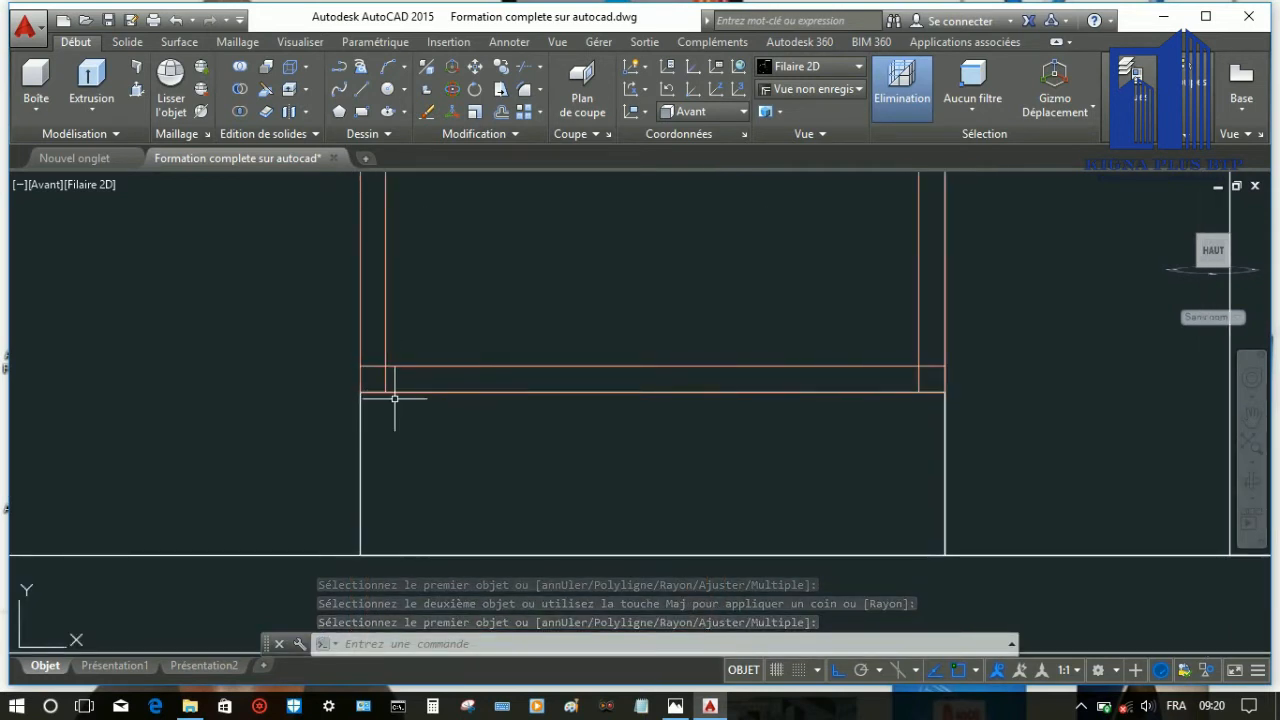
left_click(395, 392)
left_click(426, 113)
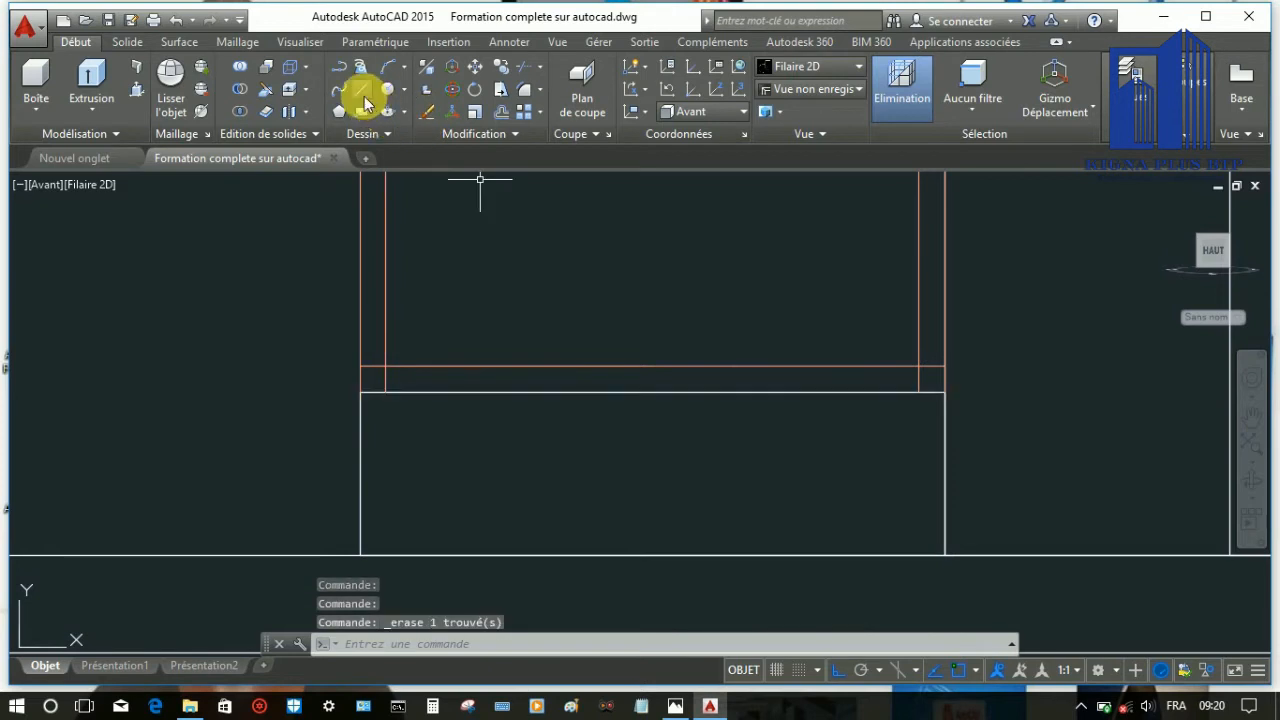
right_click(426, 342)
left_click(435, 346)
right_click(437, 322)
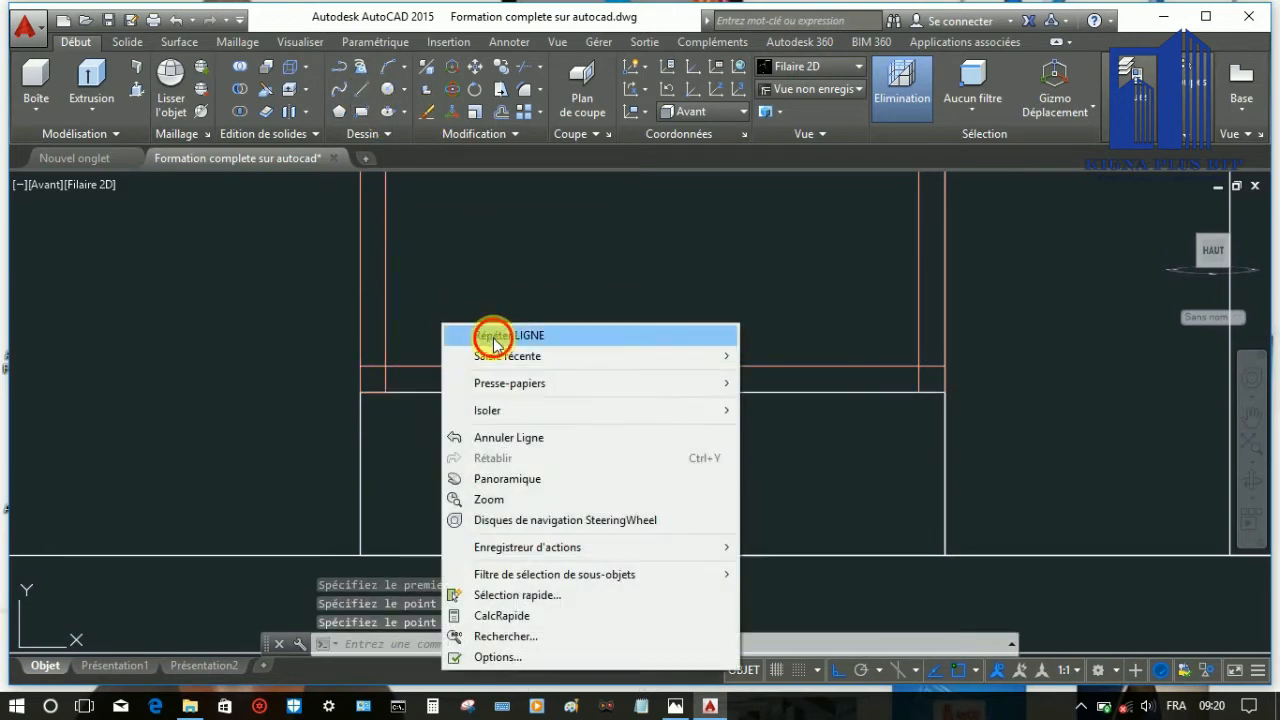
left_click(466, 334)
left_click(918, 392)
left_click(944, 392)
right_click(814, 318)
left_click(840, 330)
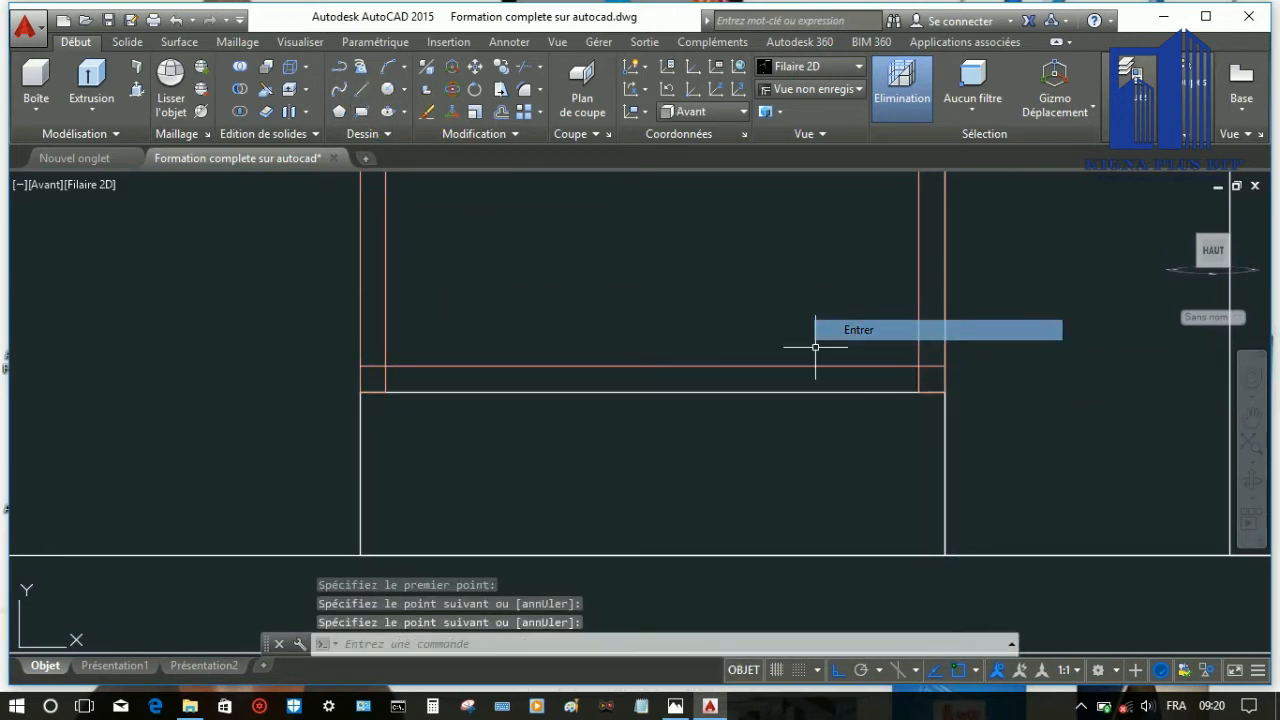
Create a region from the lines forming the two jambs and the head of the window frame
left_click(398, 178)
left_click(385, 318)
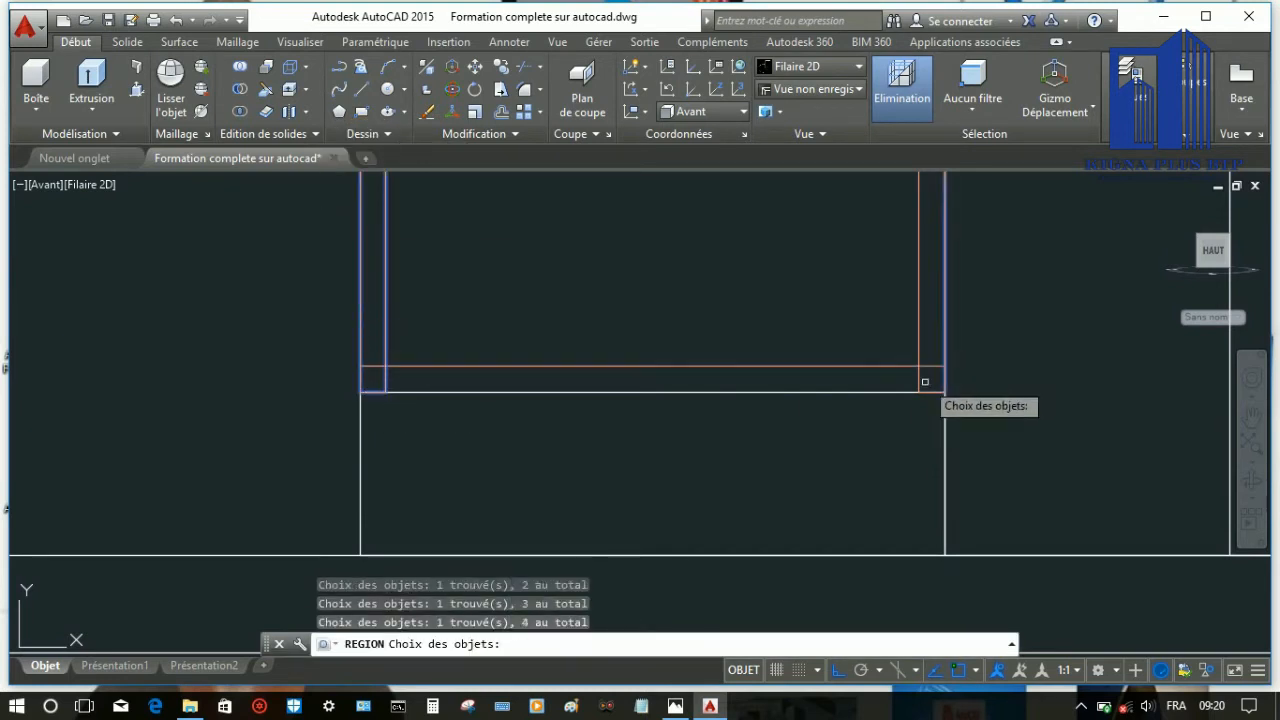
left_click(918, 333)
scroll(697, 462, "down", 4)
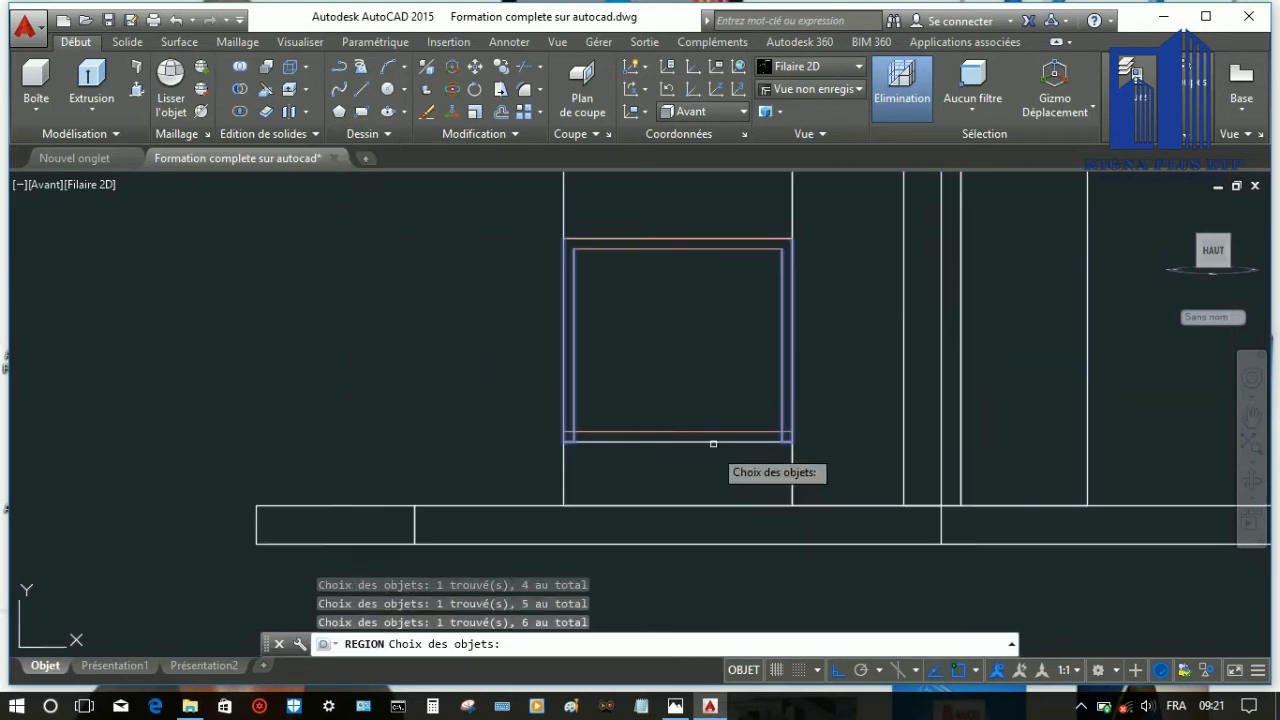
scroll(725, 220, "up", 4)
left_click(712, 294)
left_click(694, 268)
right_click(692, 270)
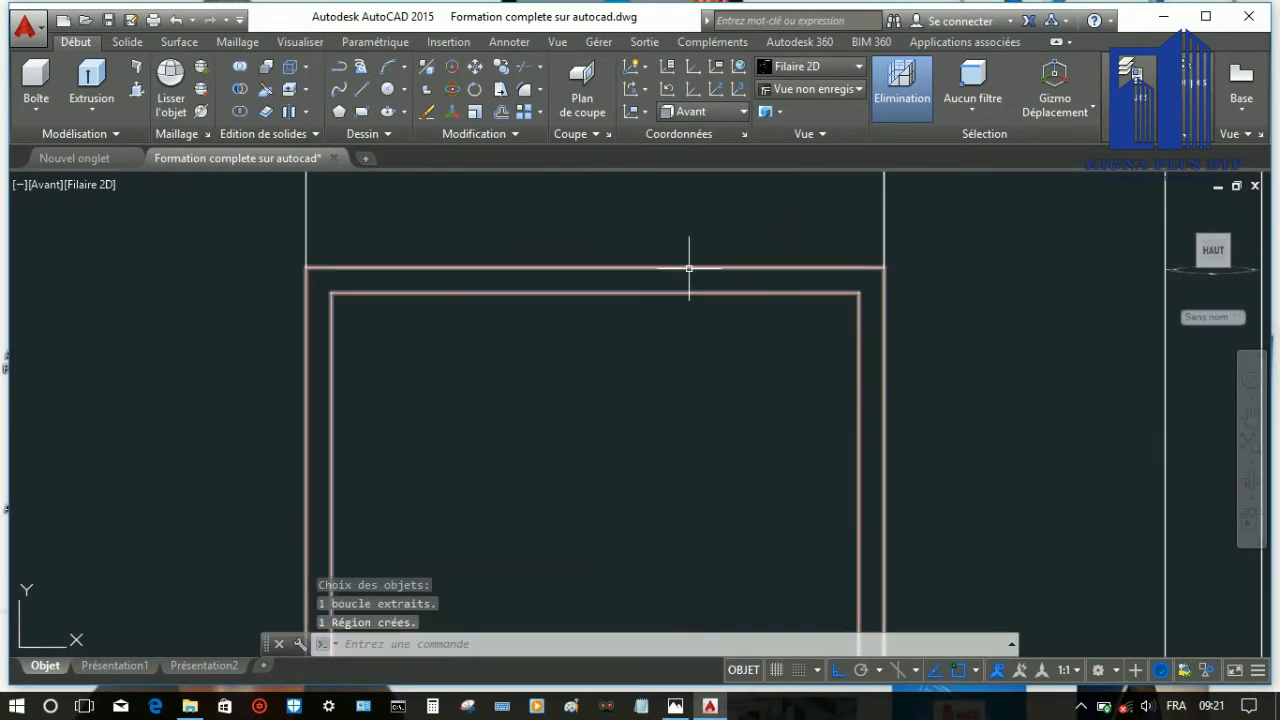
Draw a line across the full sill width and short vertical lines closing both ends of the bottom rail
scroll(623, 330, "down", 5)
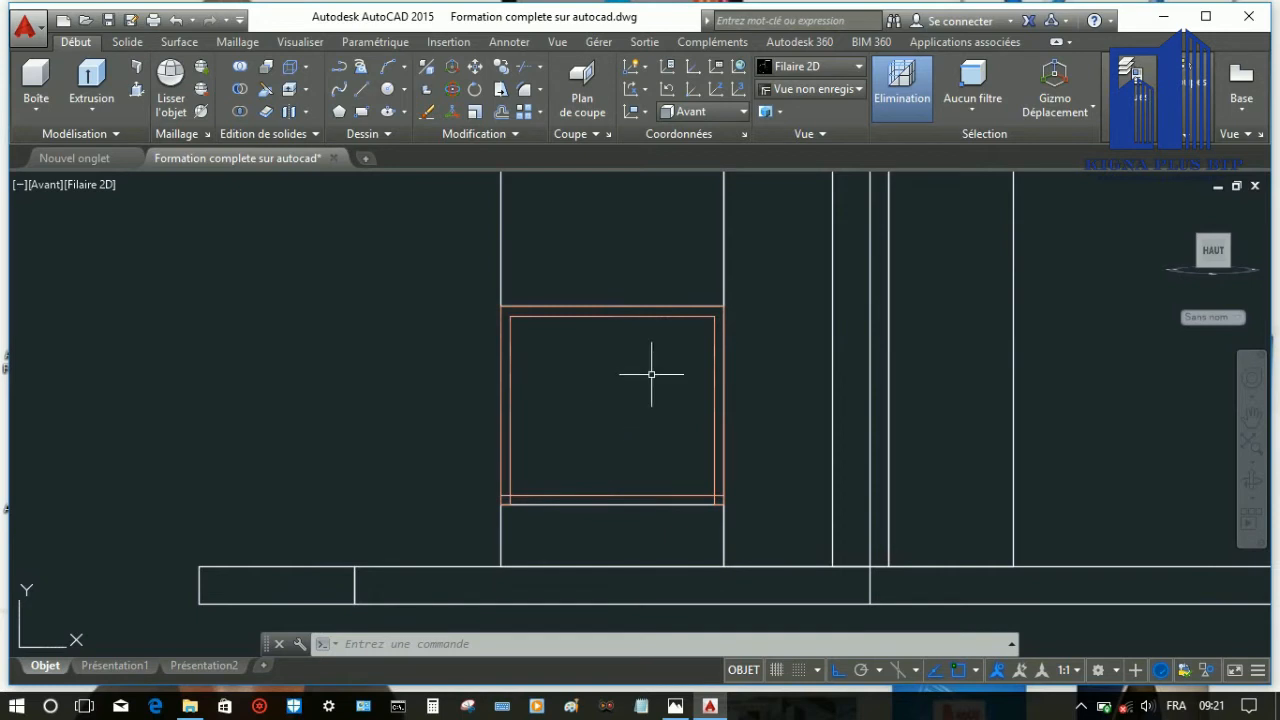
scroll(669, 423, "up", 2)
scroll(557, 551, "up", 2)
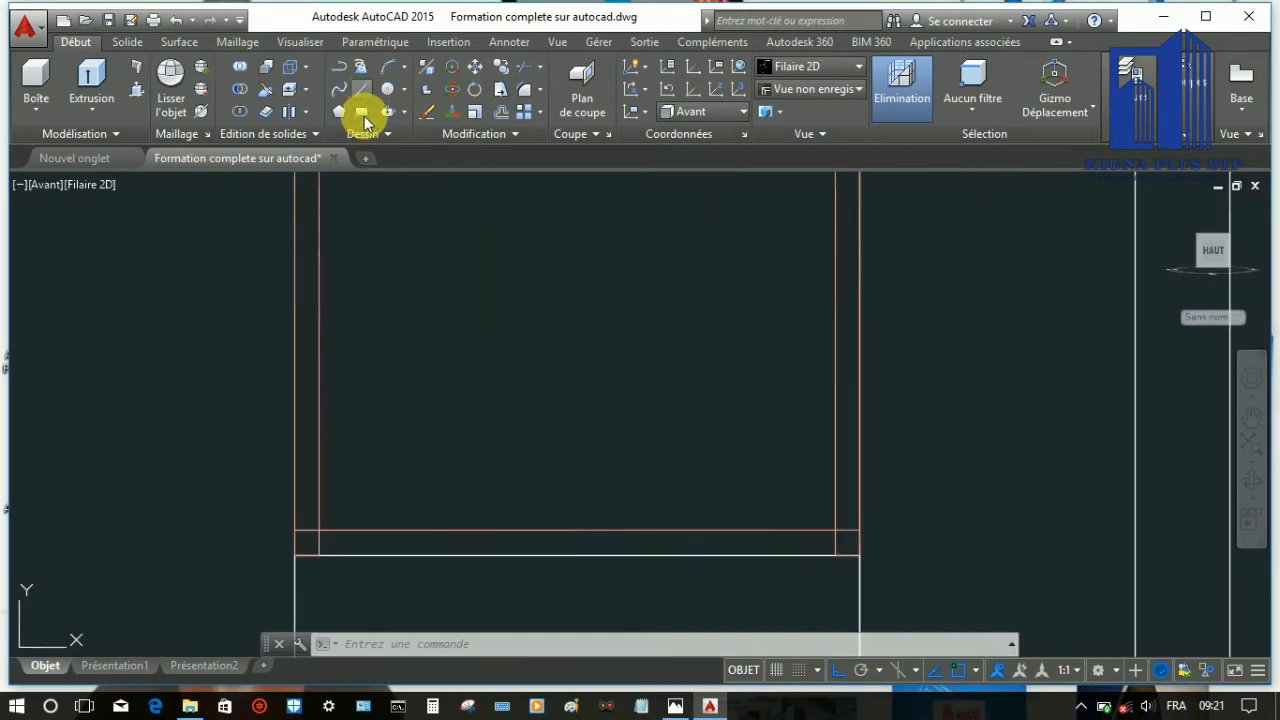
left_click(362, 90)
left_click(296, 554)
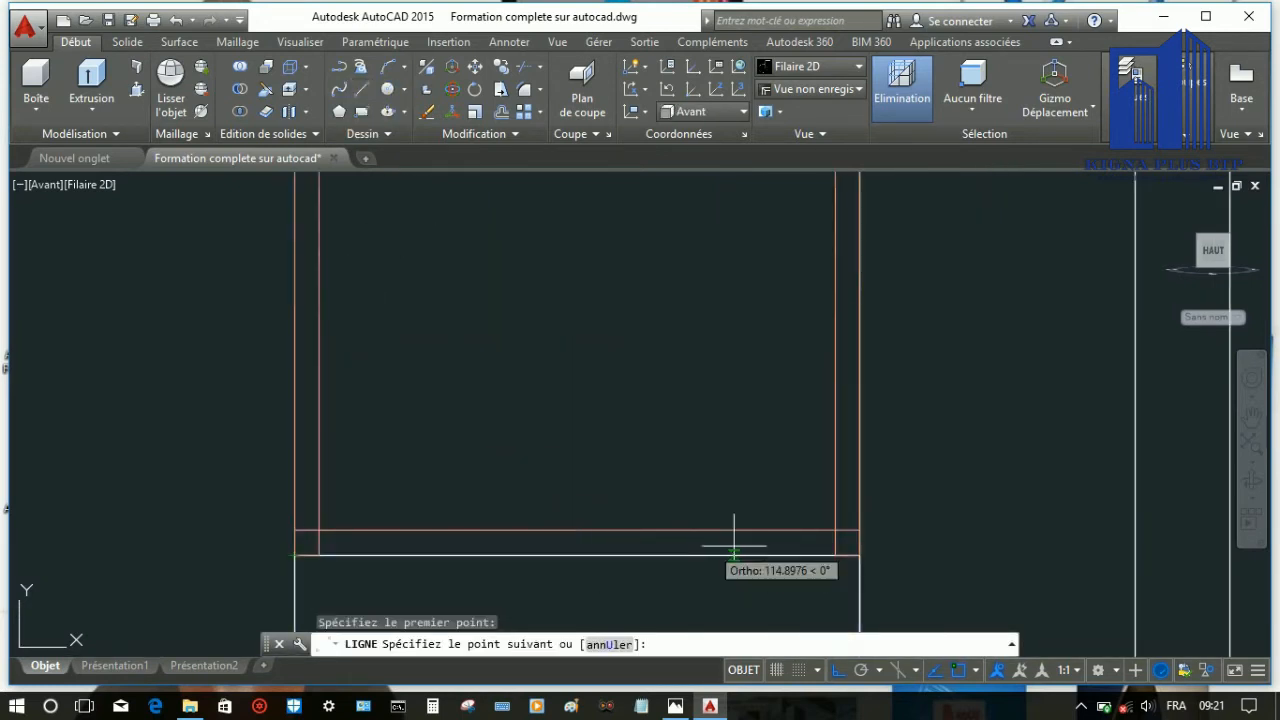
right_click(860, 530)
left_click(888, 283)
right_click(423, 380)
left_click(491, 46)
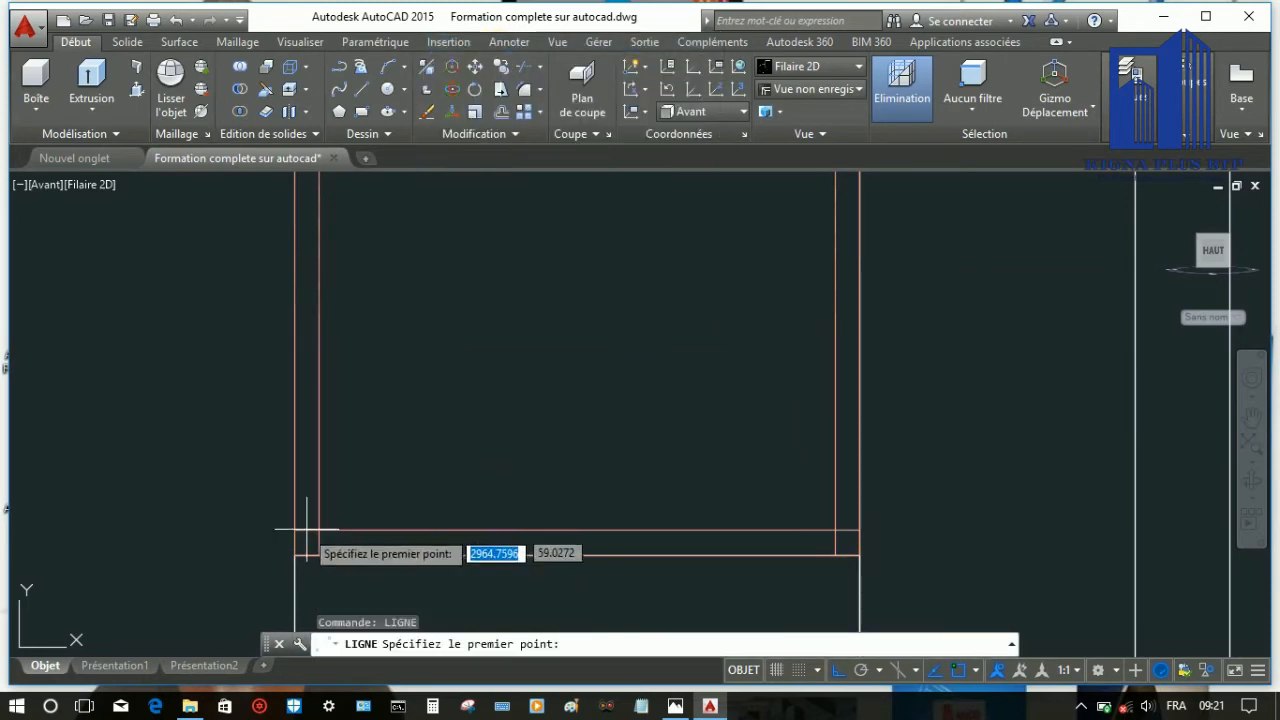
left_click(316, 530)
left_click(293, 532)
right_click(383, 434)
left_click(411, 446)
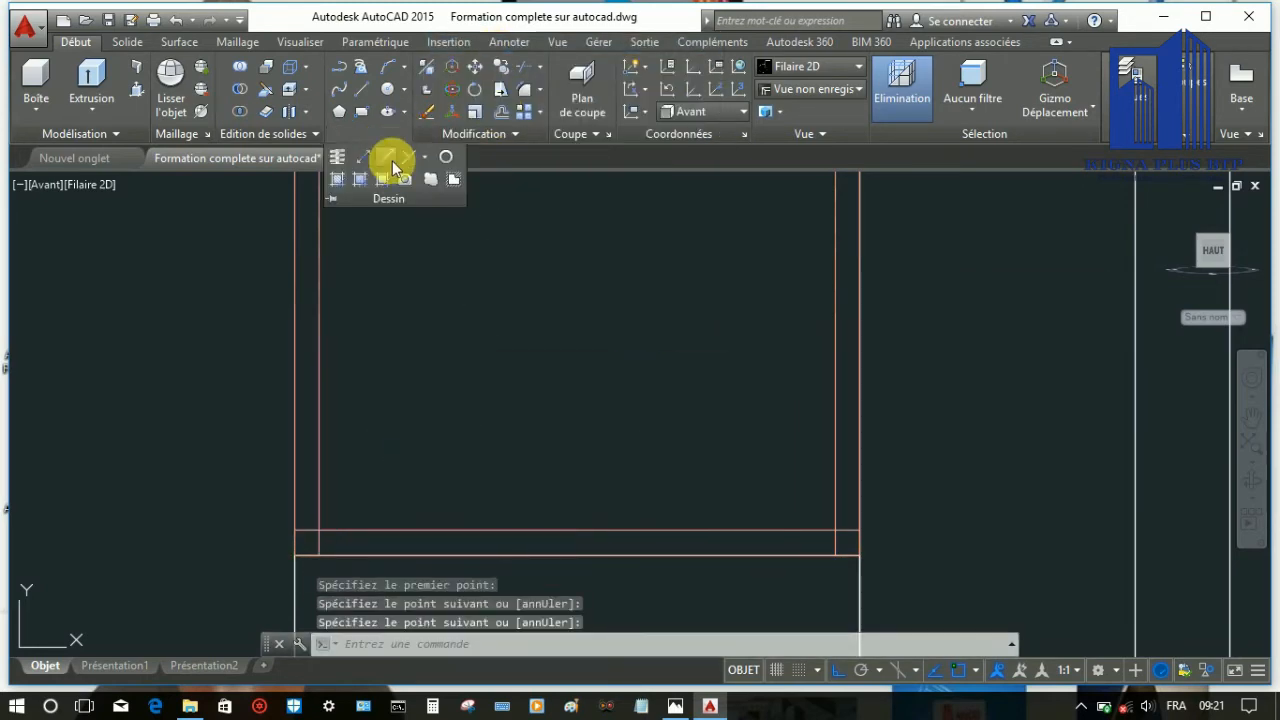
Create a region from the four lines outlining the bottom rail of the window frame
left_click(393, 165)
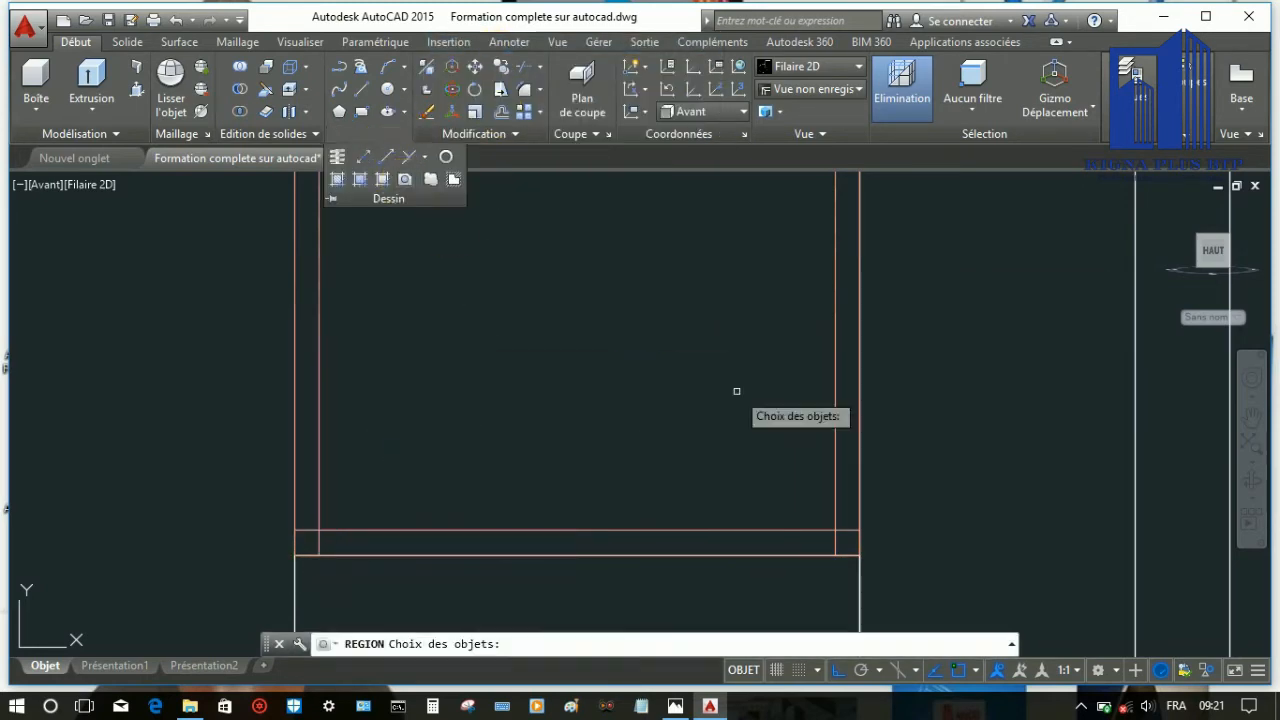
left_click(751, 546)
left_click(754, 526)
left_click(747, 533)
left_click(740, 555)
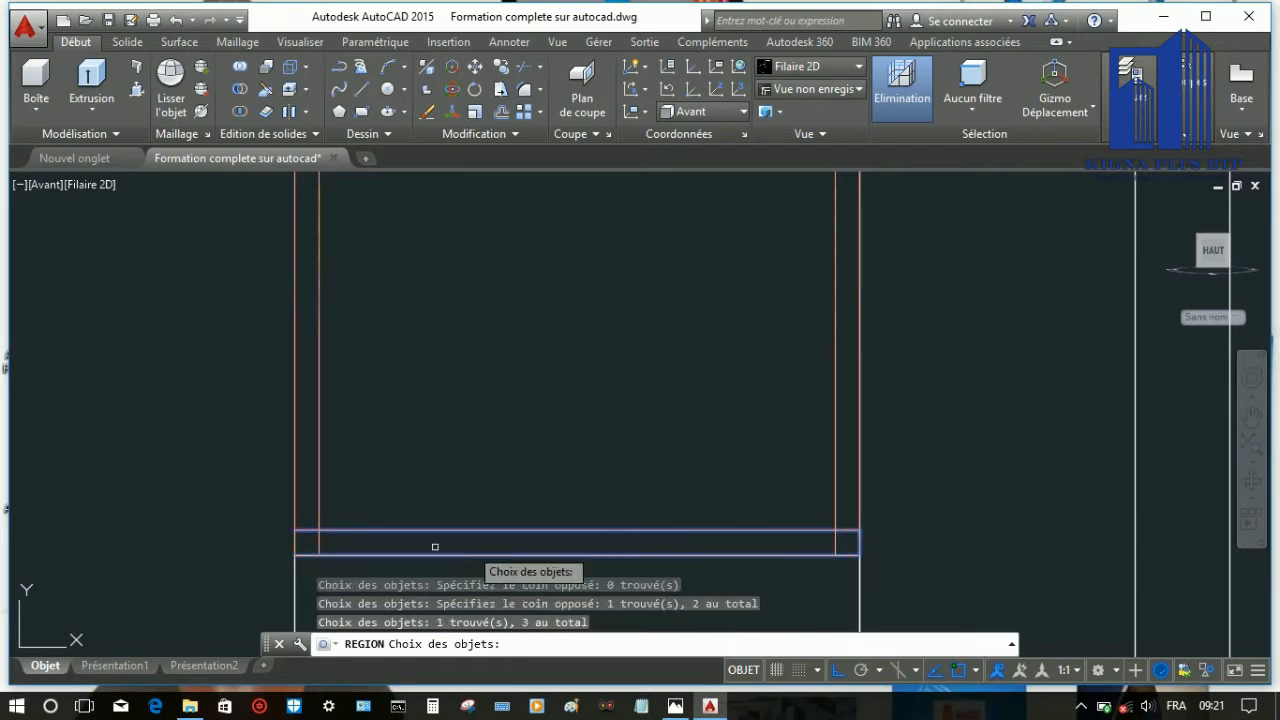
left_click(294, 547)
right_click(433, 439)
In an isometric view, extrude both window frame regions by 10
left_click(834, 431)
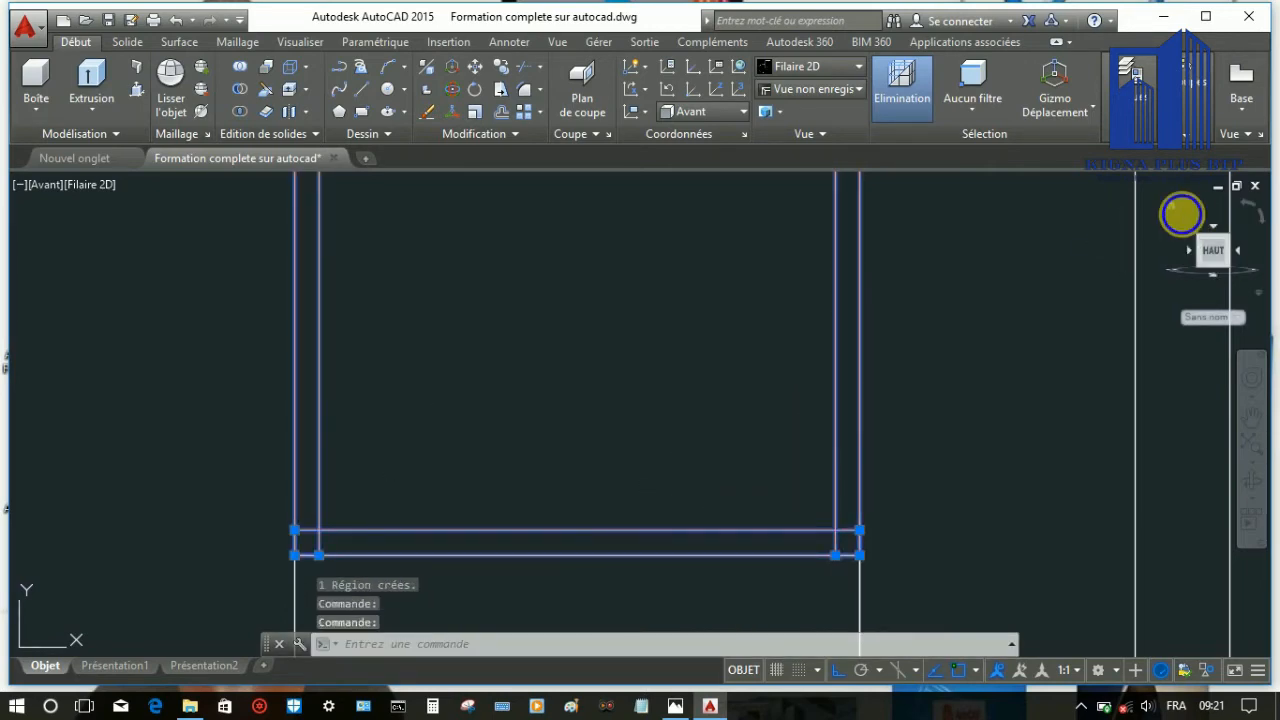
left_click(1172, 208)
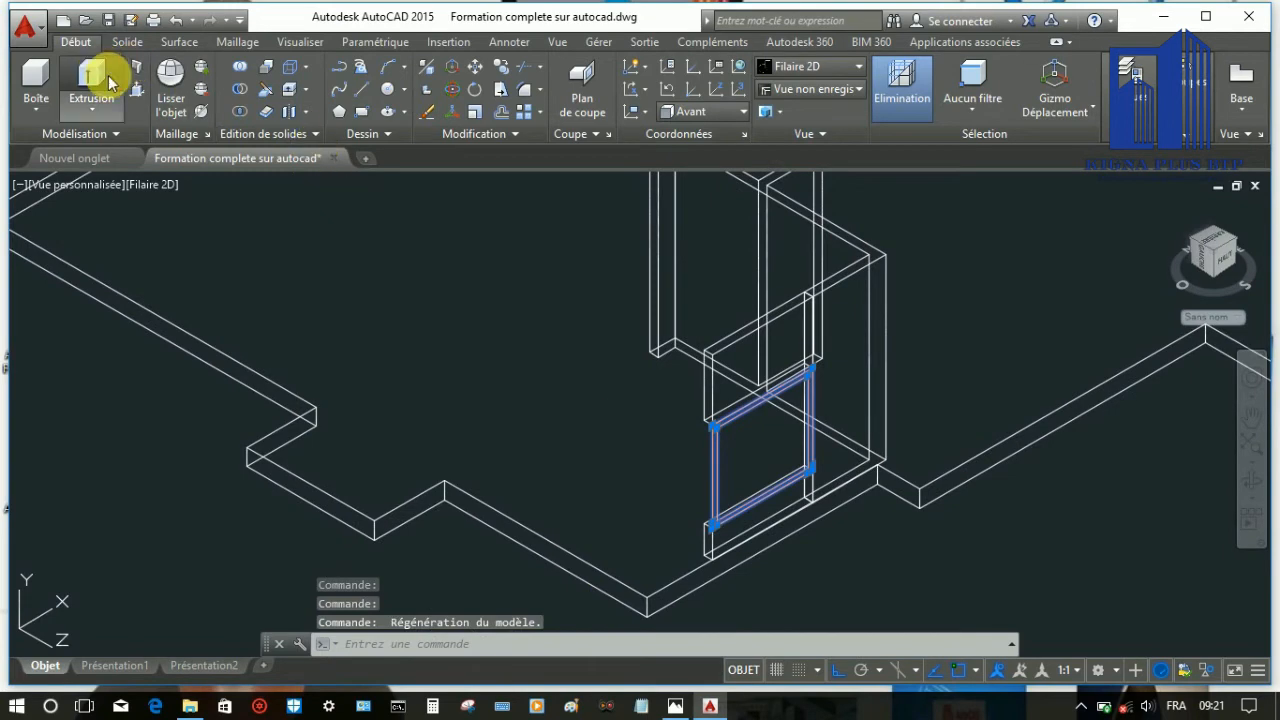
left_click(100, 80)
scroll(770, 470, "up", 2)
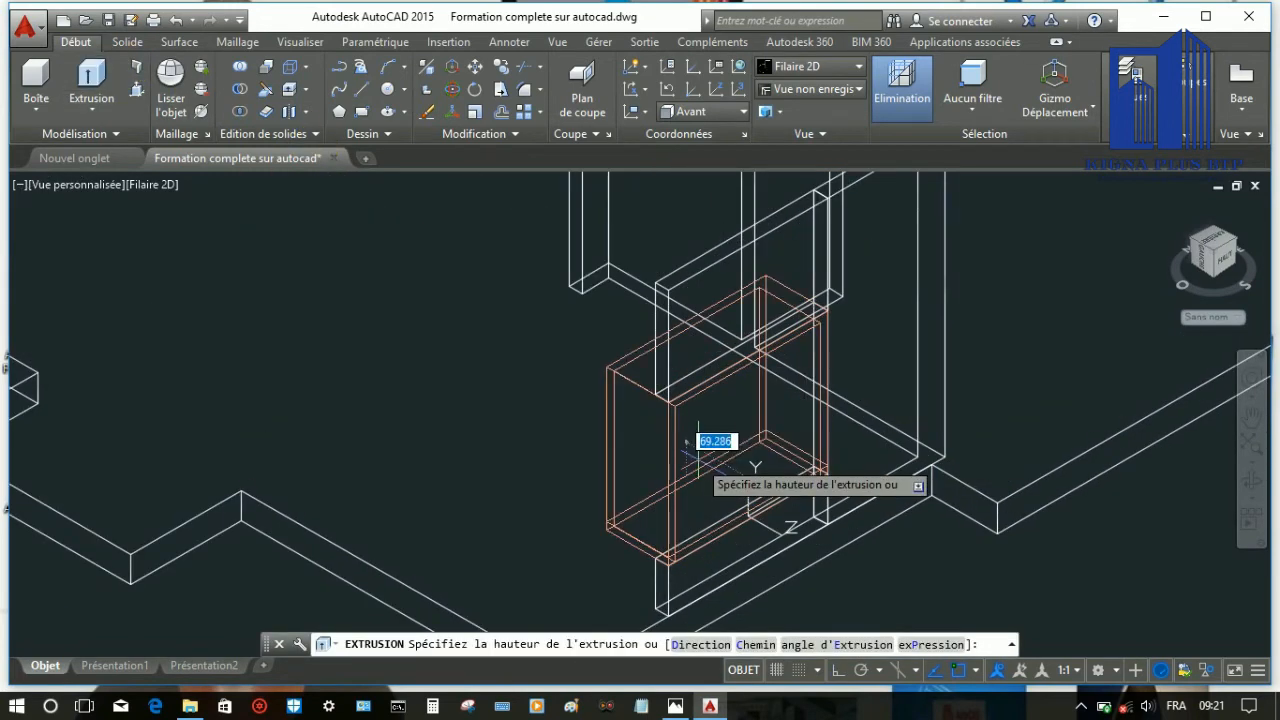
type("10")
key("Return")
scroll(740, 528, "up", 3)
scroll(974, 296, "down", 1)
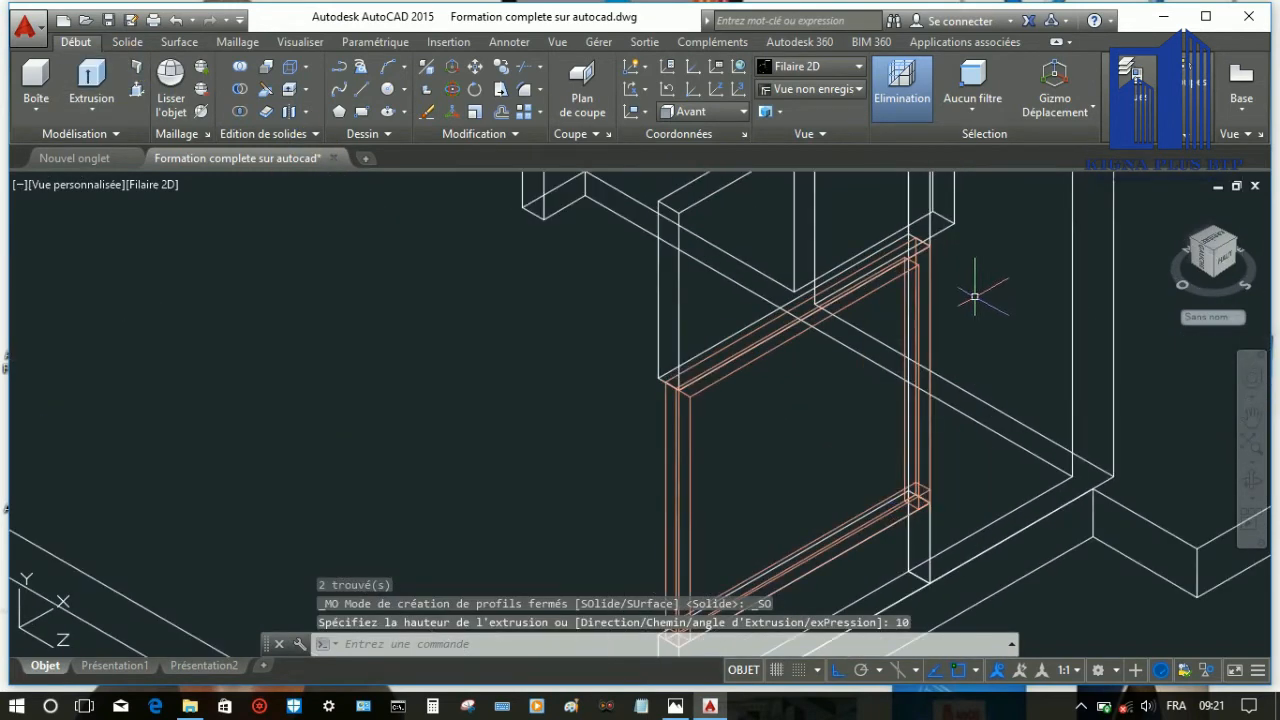
Move the two frame solids inward across the wall thickness, using reference points at the lower corner of the opening
left_click(915, 498)
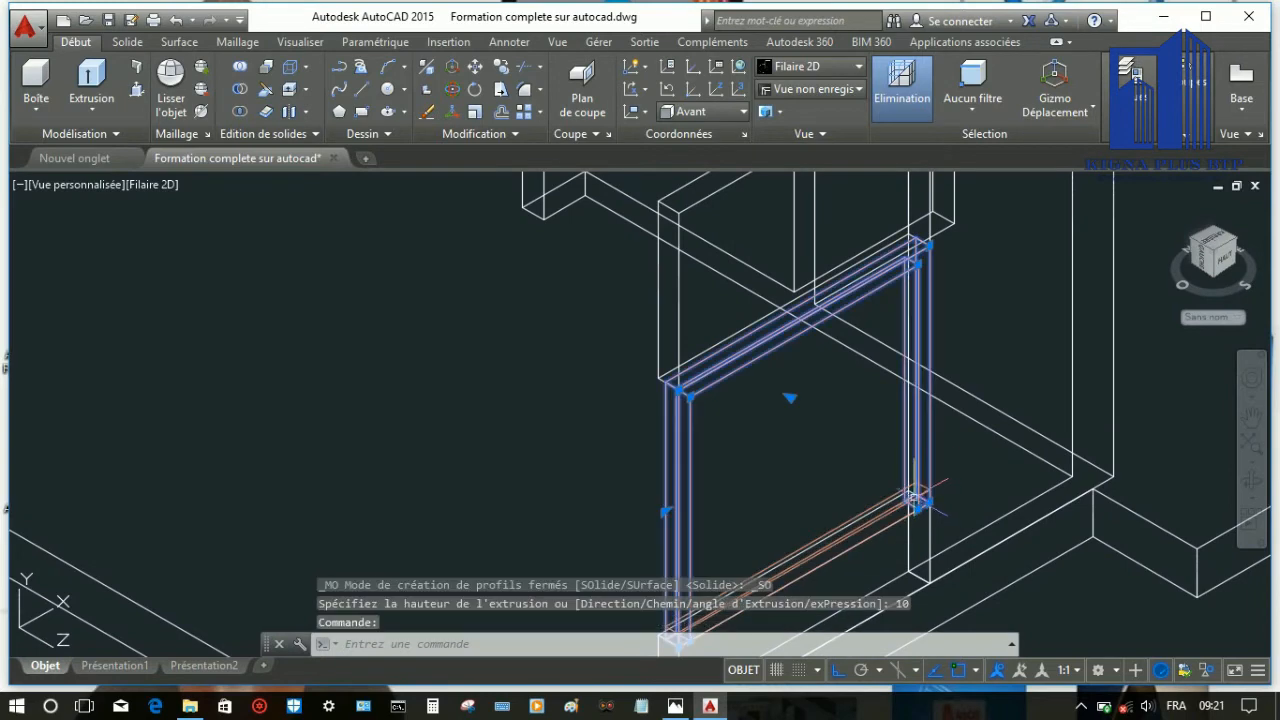
left_click(860, 515)
left_click(474, 78)
scroll(790, 450, "up", 5)
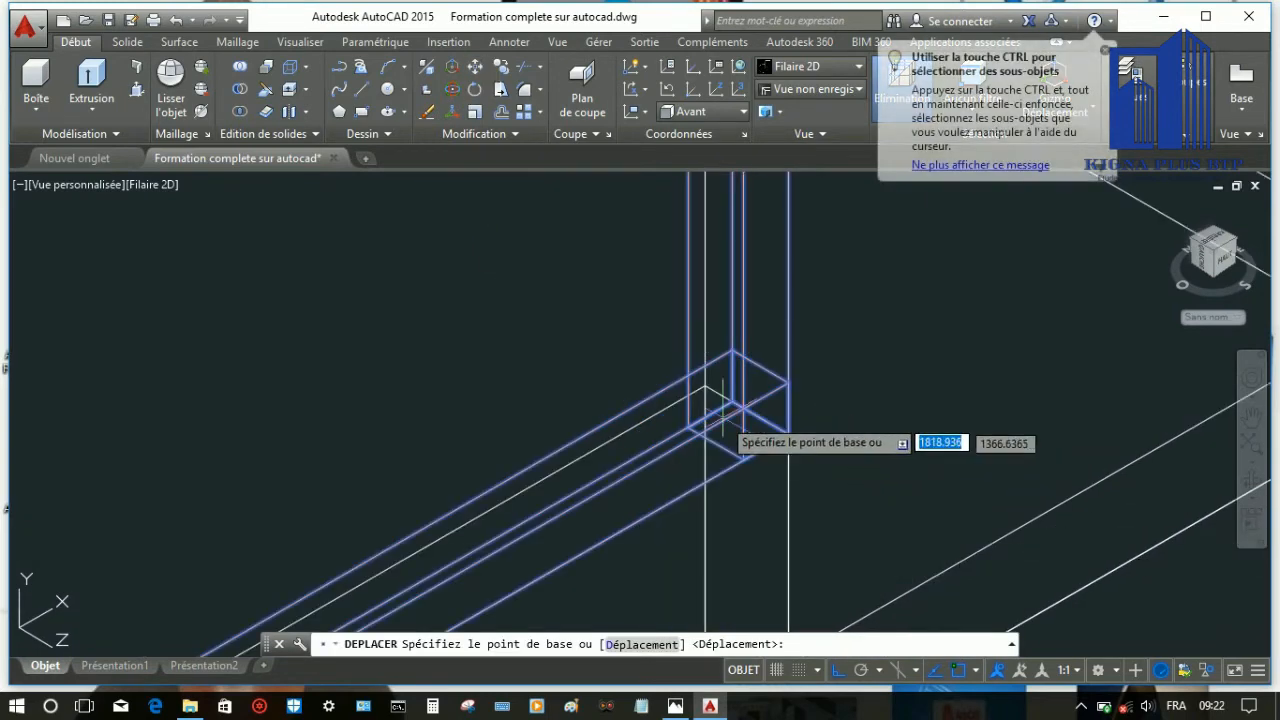
left_click(826, 462)
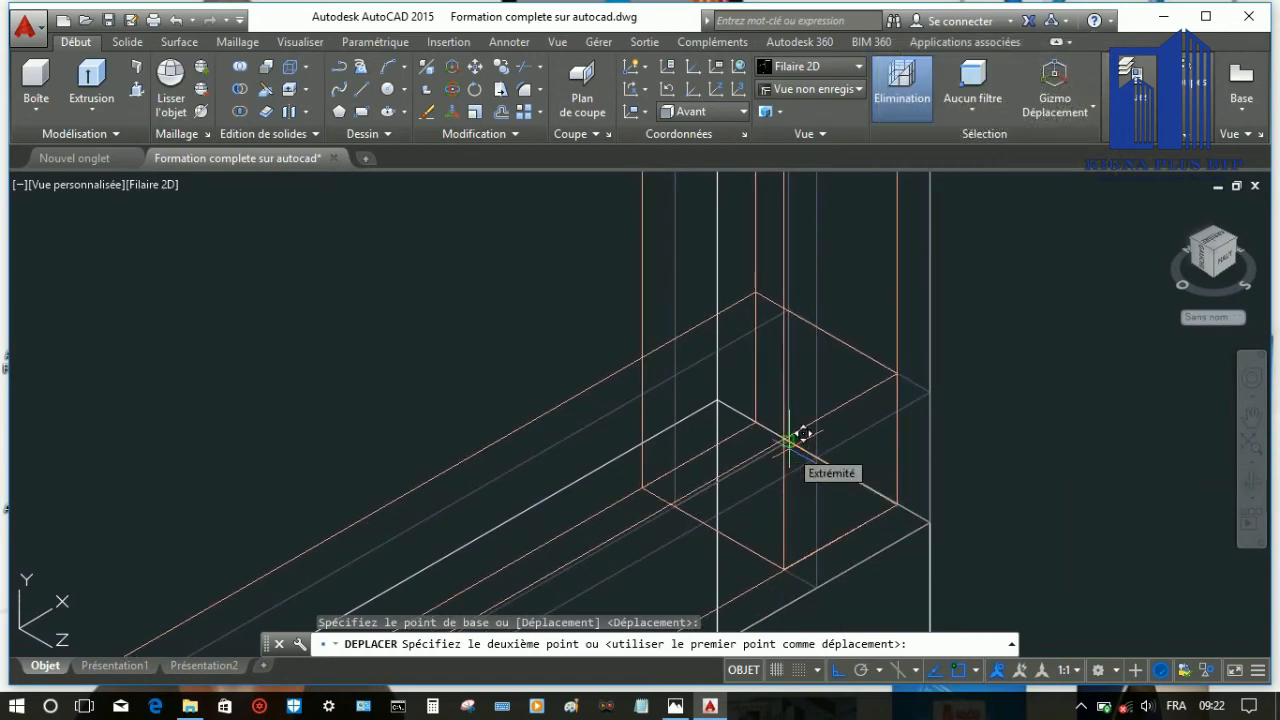
left_click(794, 437)
scroll(857, 486, "up", 3)
scroll(819, 508, "down", 2)
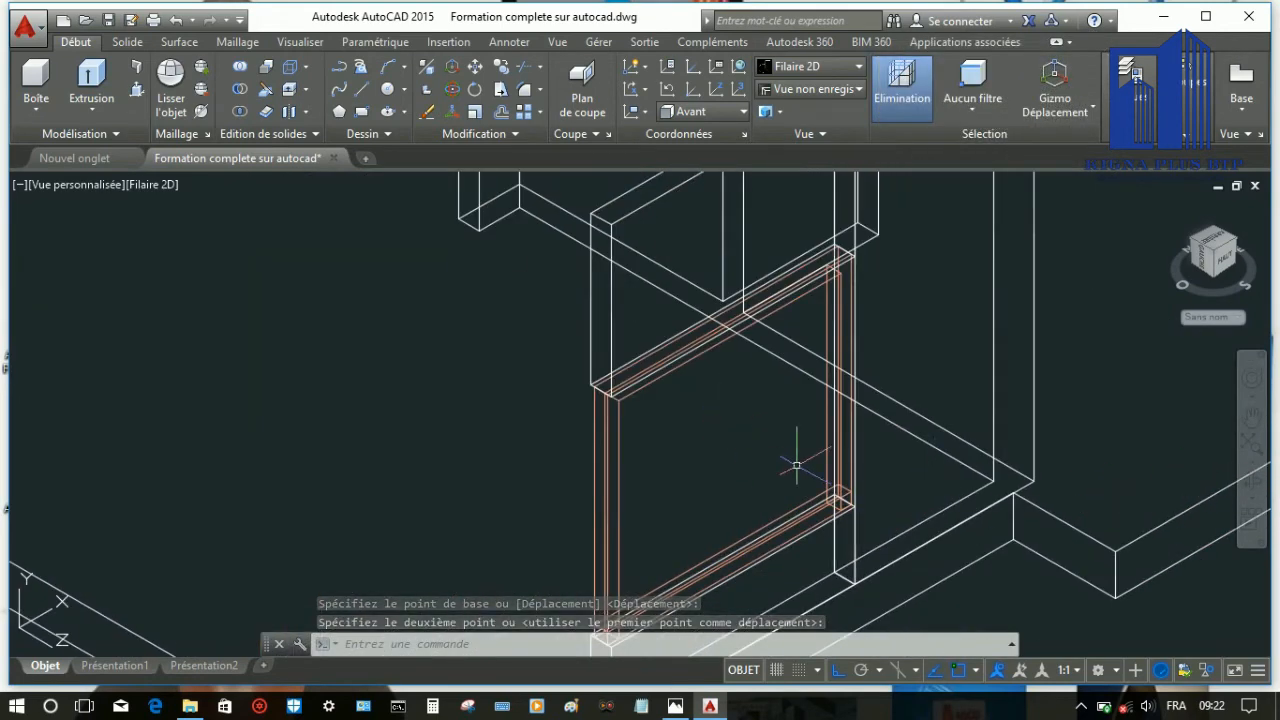
Adjust the frame's position within the wall thickness by moving both solids with reference points at the upper corner of the opening
left_click(813, 497)
left_click(827, 466)
scroll(611, 398, "up", 8)
left_click(475, 67)
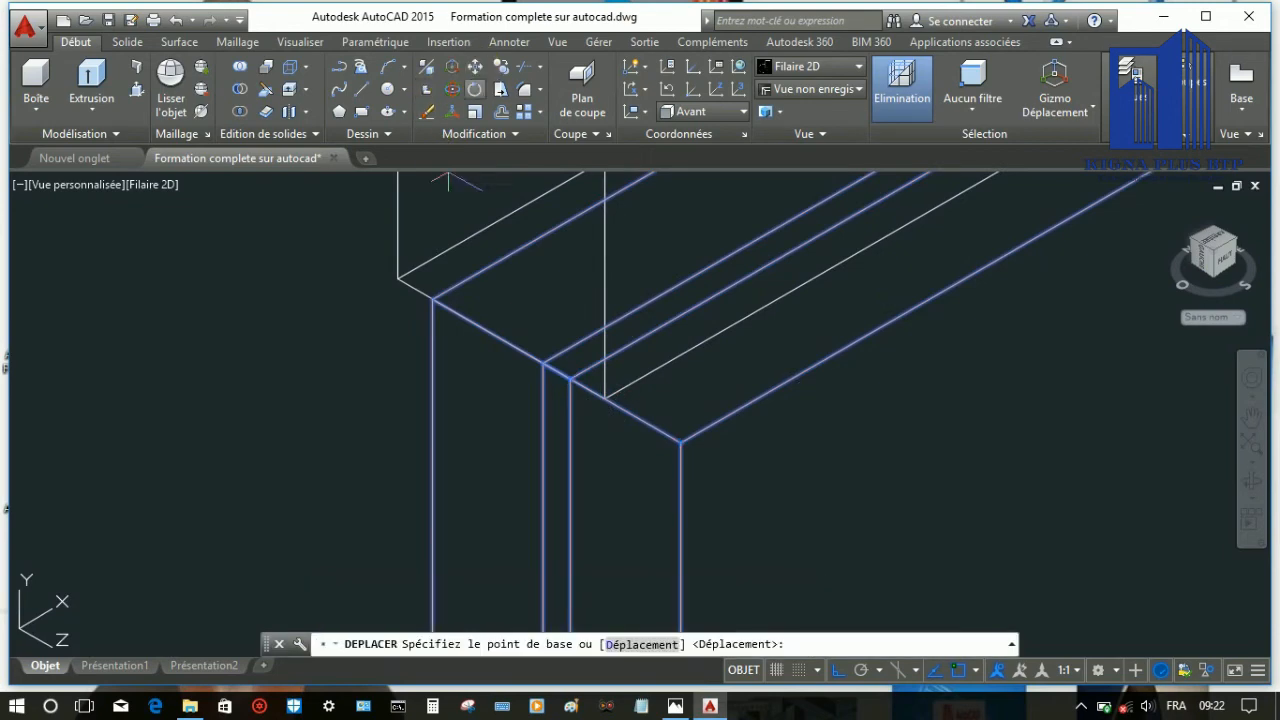
scroll(702, 505, "down", 3)
scroll(543, 457, "down", 3)
scroll(572, 449, "up", 3)
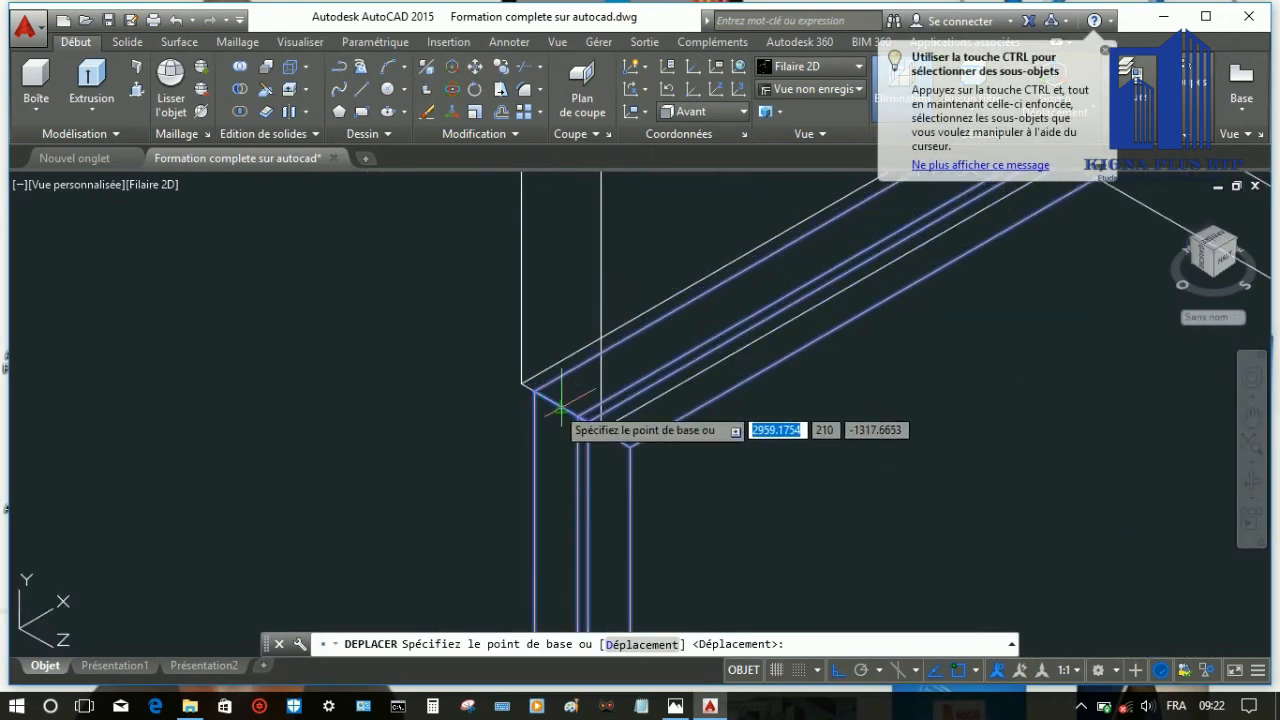
left_click(561, 410)
left_click(583, 392)
scroll(478, 443, "down", 3)
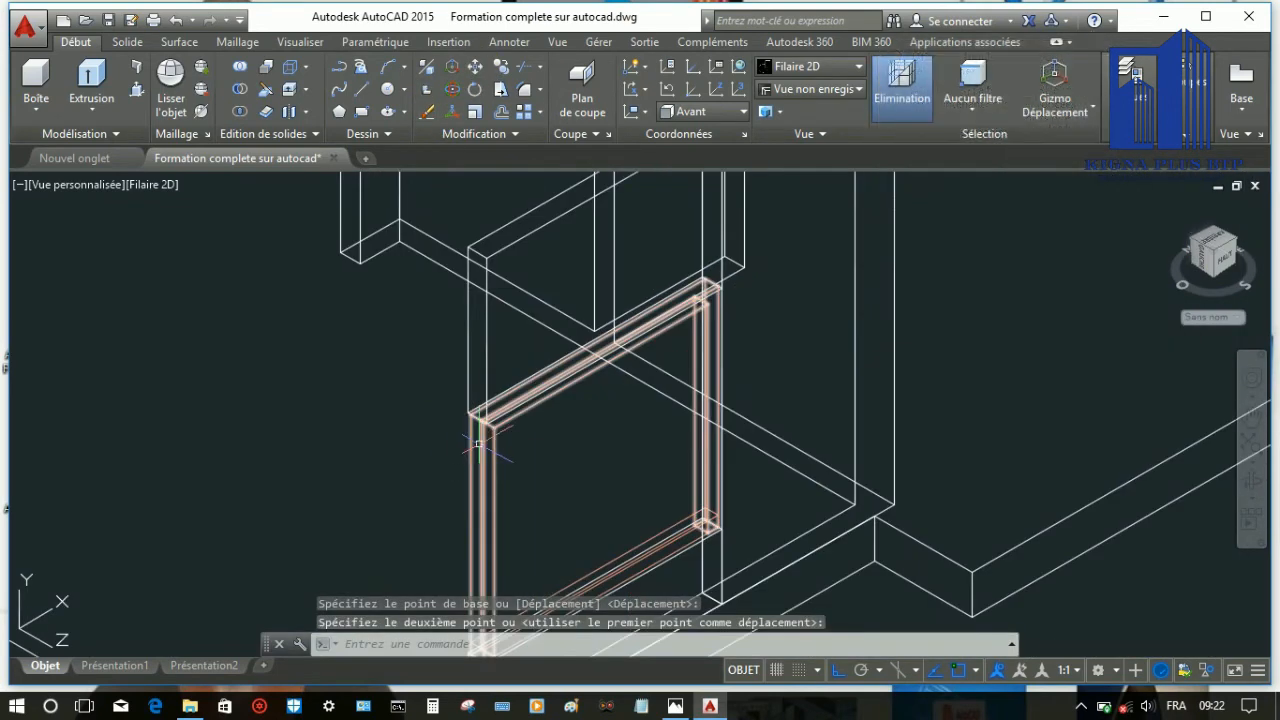
scroll(478, 443, "down", 3)
left_click(95, 184)
left_click(140, 323)
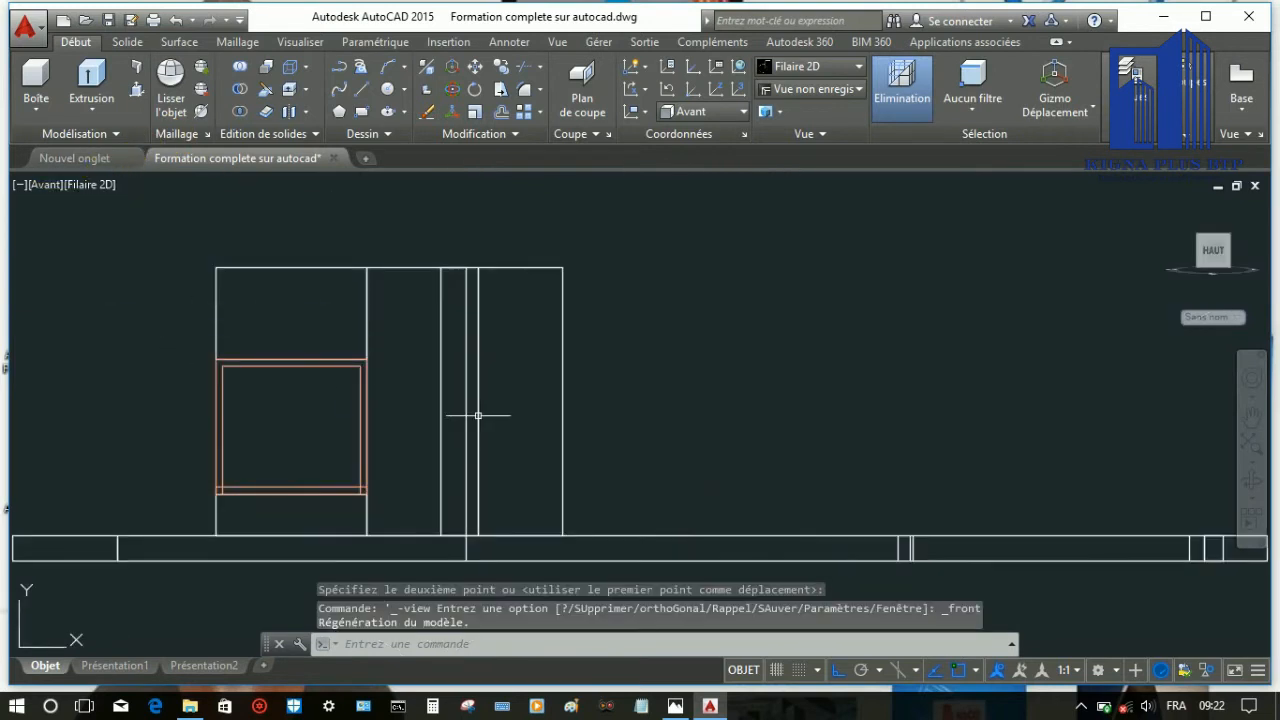
scroll(478, 415, "down", 2)
scroll(482, 446, "up", 4)
left_click(361, 111)
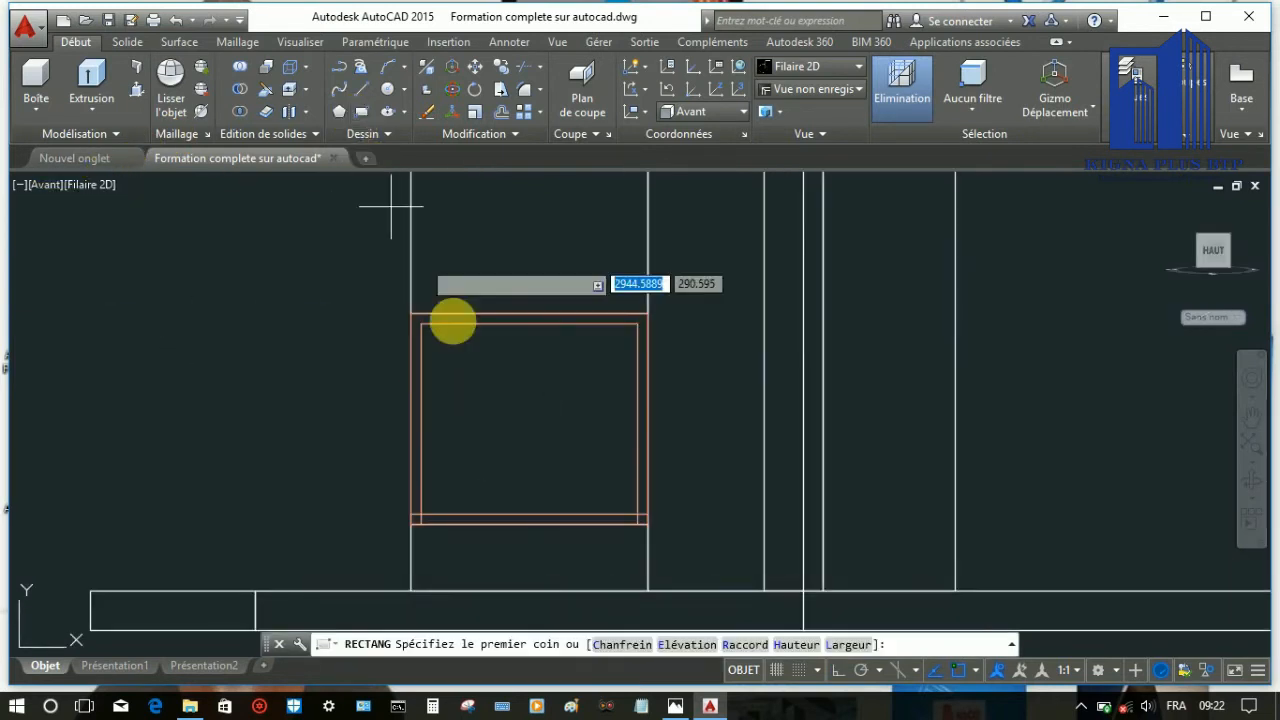
scroll(498, 428, "up", 2)
left_click(375, 260)
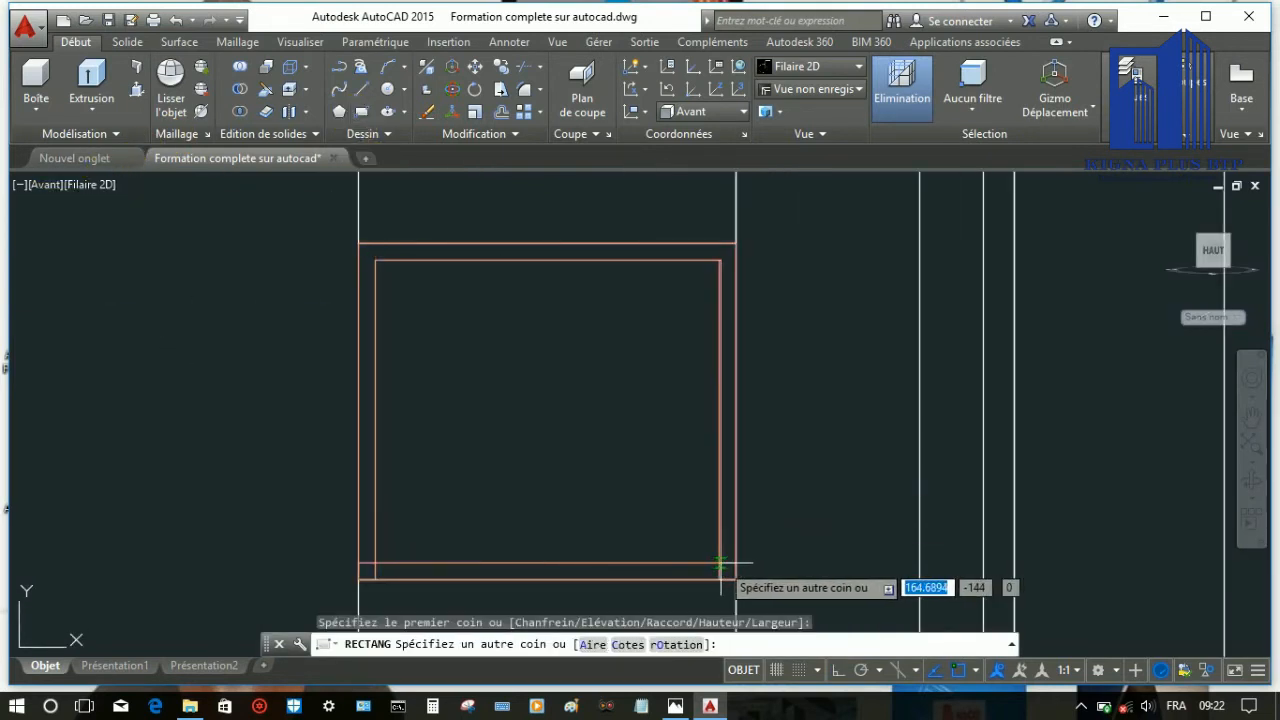
right_click(584, 500)
left_click(612, 255)
left_click(361, 111)
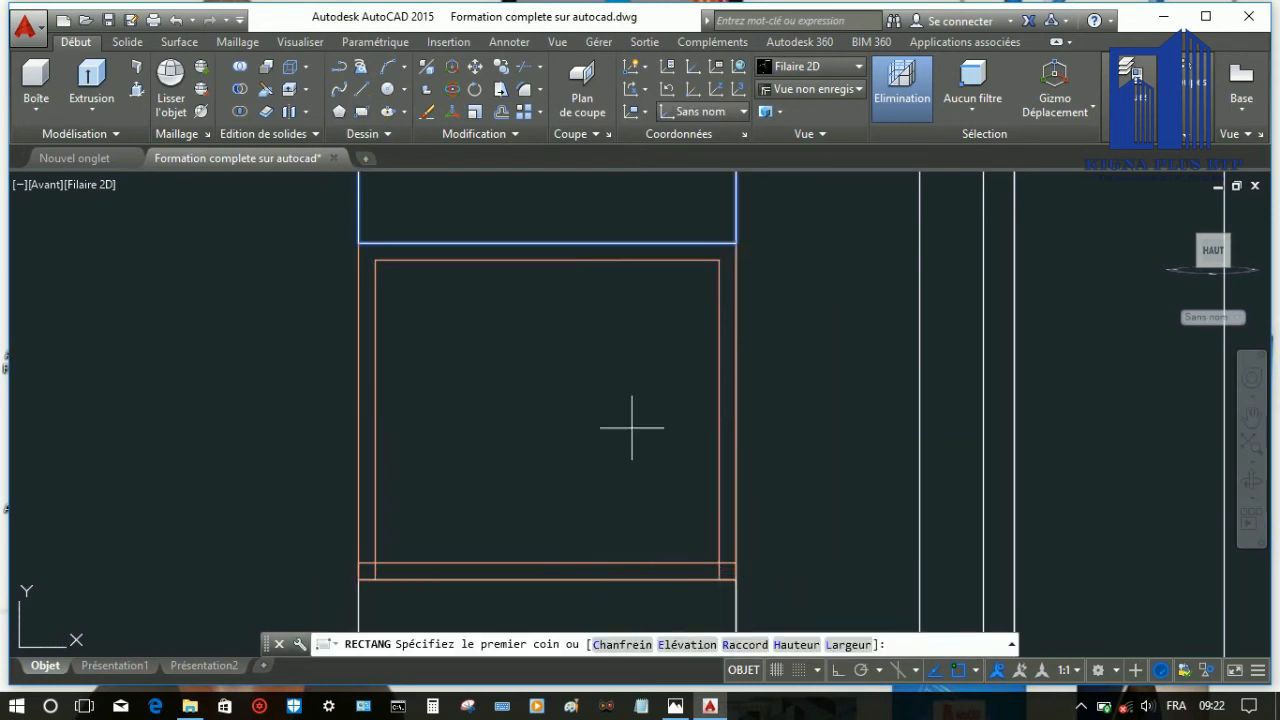
right_click(600, 486)
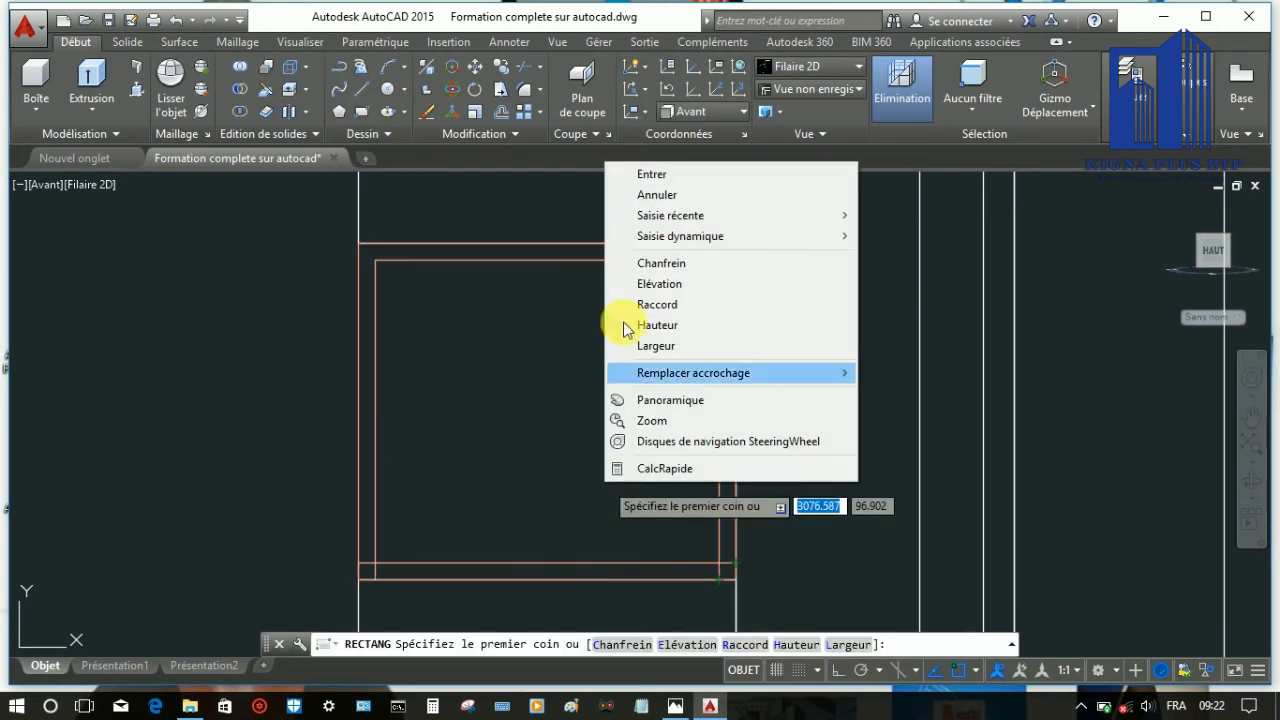
left_click(630, 194)
left_click(1258, 486)
left_click_drag(523, 428, 712, 538)
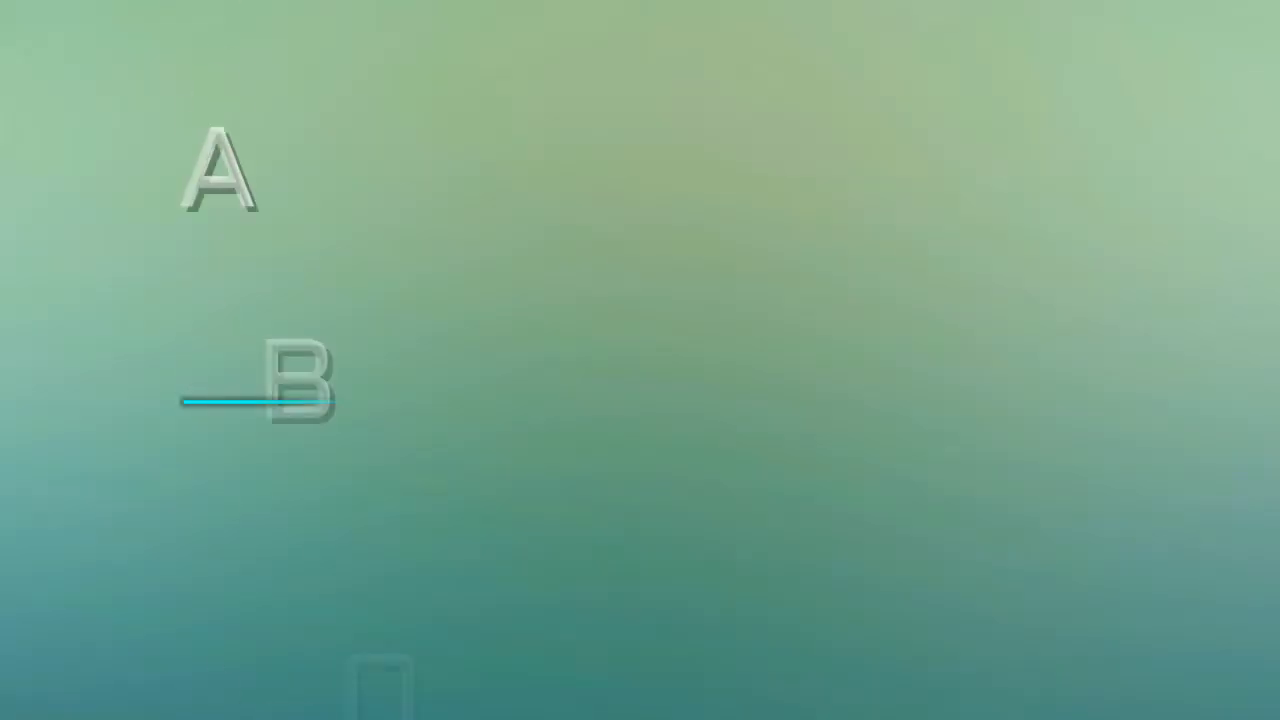